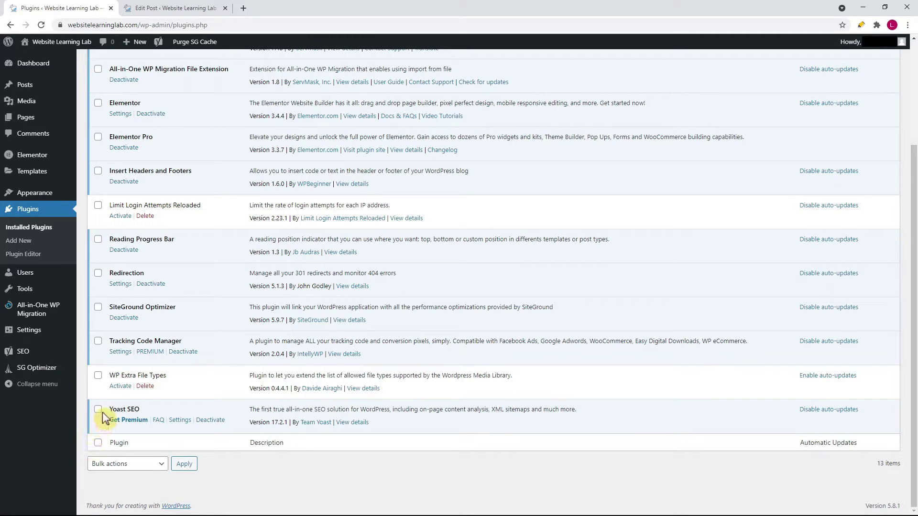
# Step: Locate Yoast SEO in the list of installed plugins
pyautogui.moveTo(109, 410); pyautogui.dragTo(144, 412)
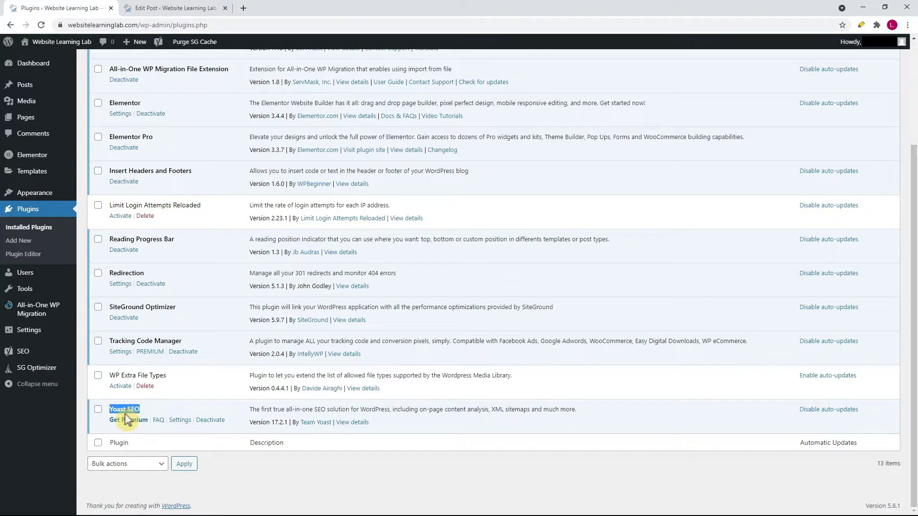
pyautogui.click(194, 463)
pyautogui.click(216, 466)
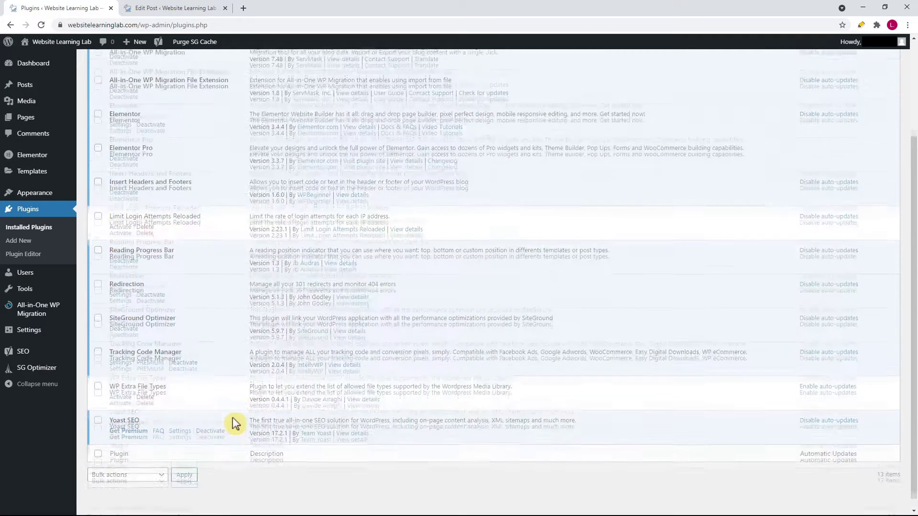
pyautogui.scroll(3, 233, 416)
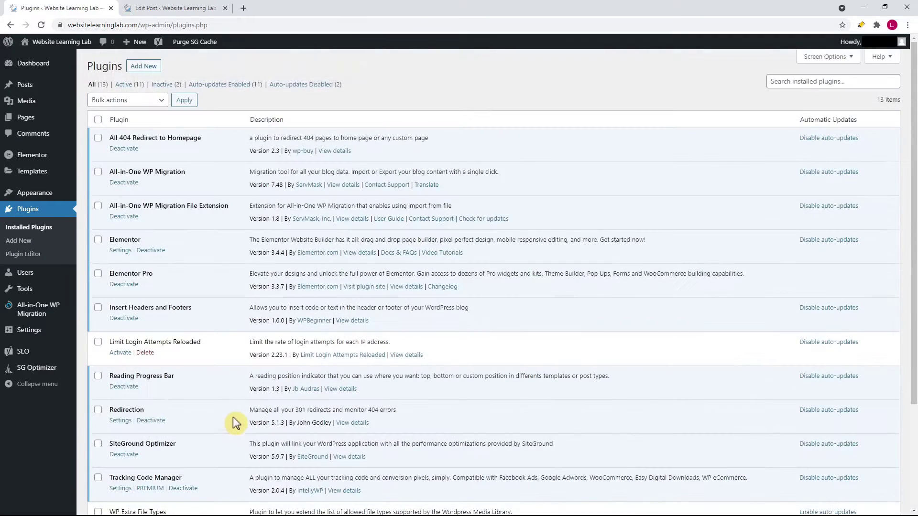
# Step: Search the add-new plugin directory for "yoast" and locate the Yoast SEO plugin
pyautogui.click(143, 72)
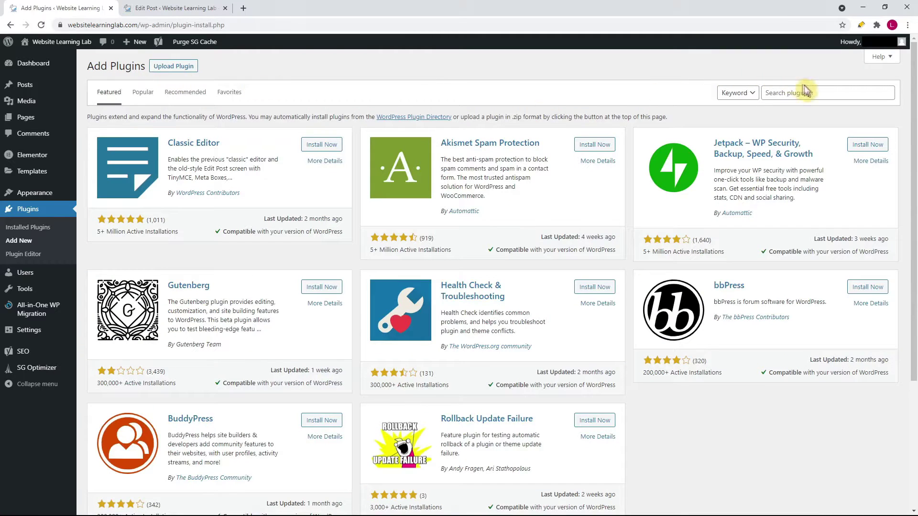
pyautogui.click(832, 93)
pyautogui.write('yoast')
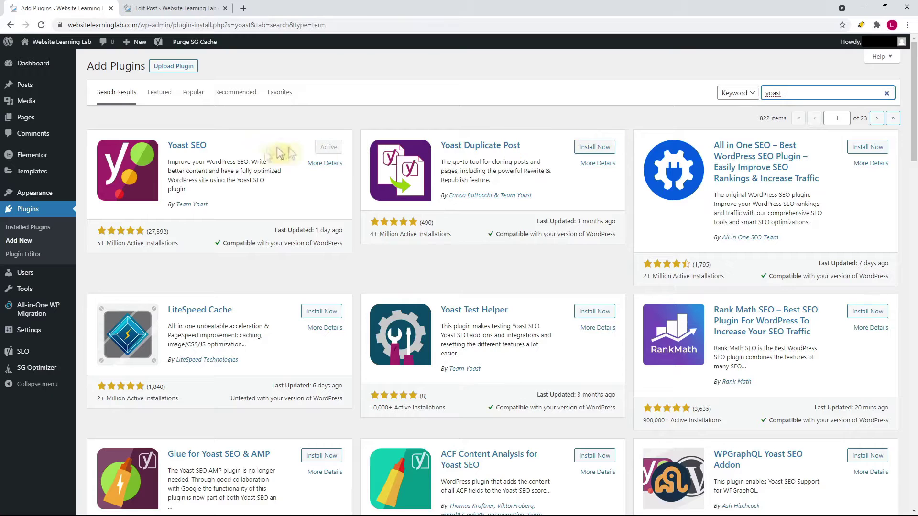
pyautogui.moveTo(235, 148); pyautogui.dragTo(164, 140)
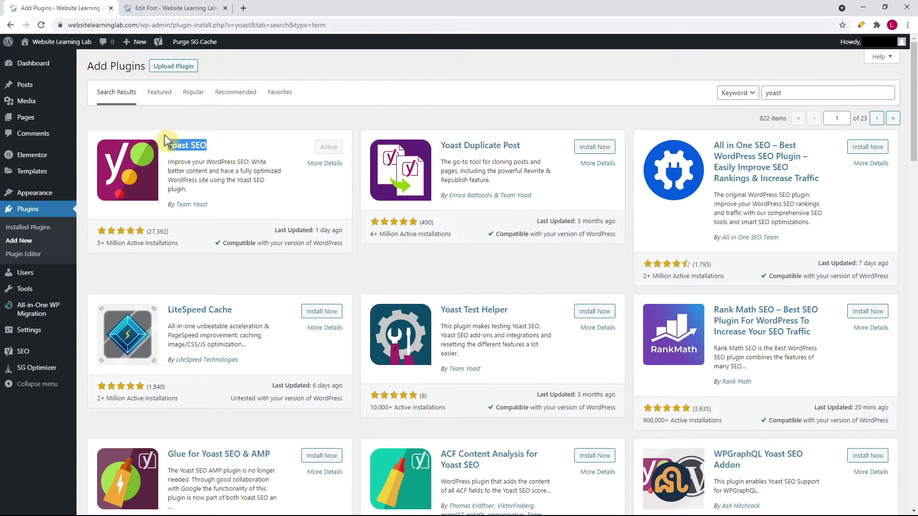
pyautogui.click(177, 109)
# Step: Set the Yoast SEO focus keyphrase of the already opened SEMrush post to "semrush keyword research"
pyautogui.moveTo(29, 86)
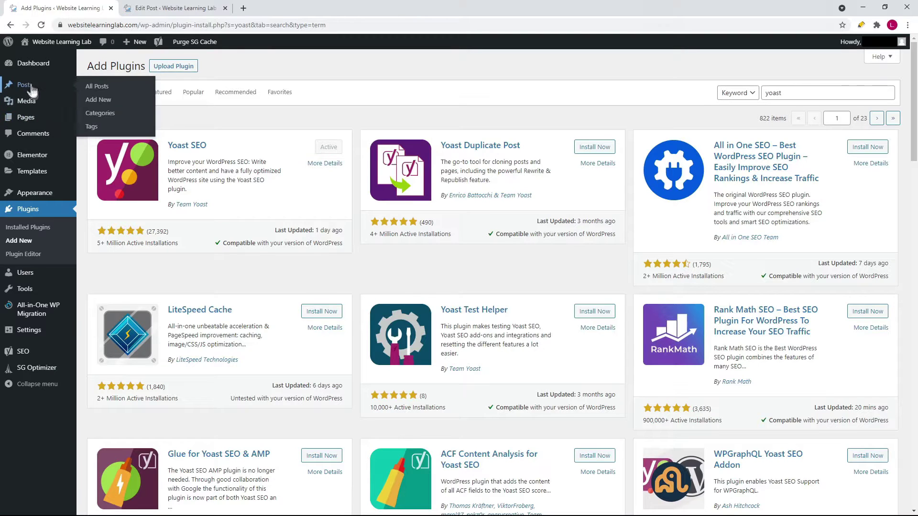
pyautogui.click(179, 7)
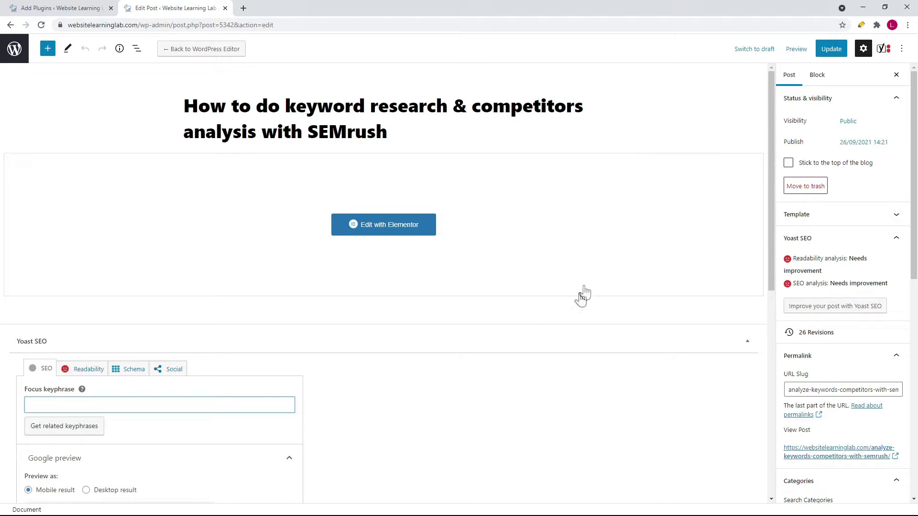
pyautogui.scroll(-3, 234, 405)
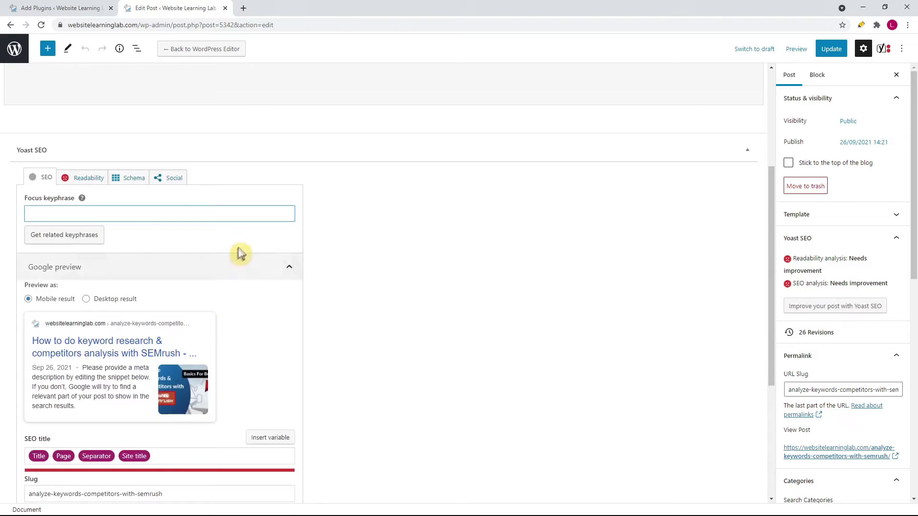
pyautogui.write('semrush keyword research')
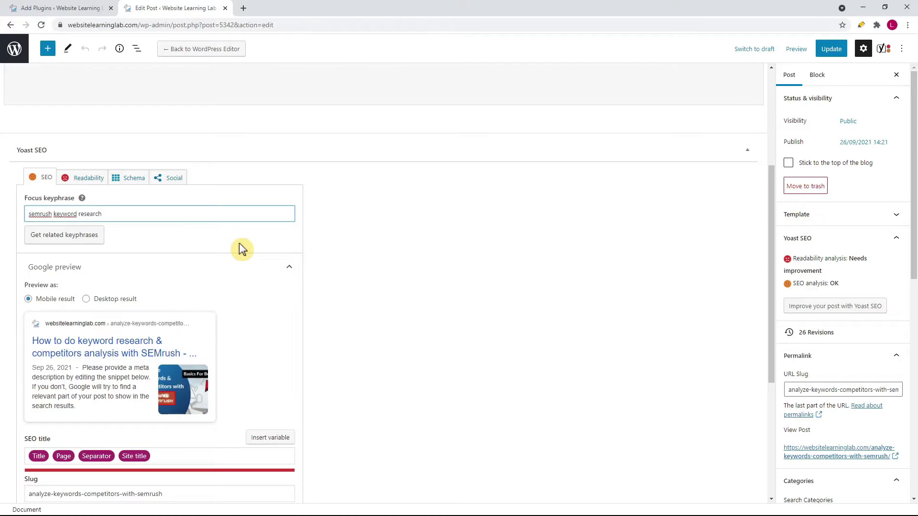
pyautogui.moveTo(165, 214); pyautogui.dragTo(4, 221)
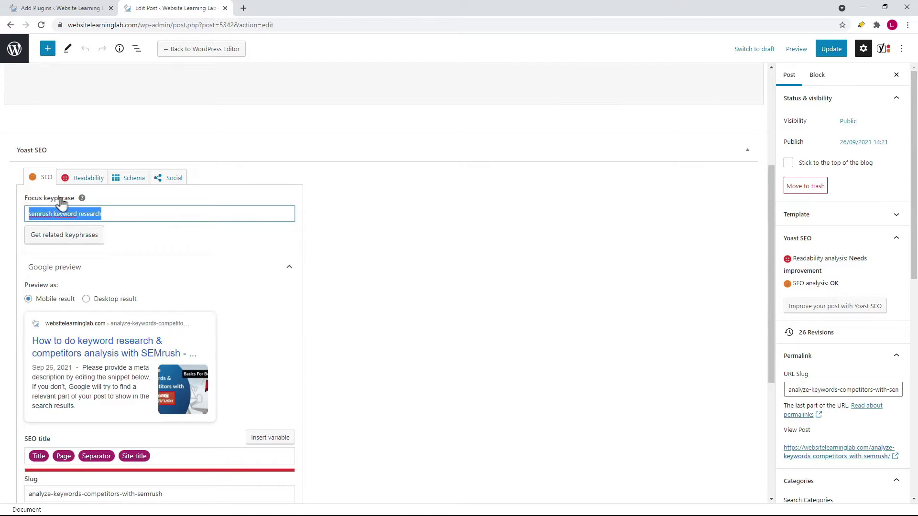
pyautogui.click(381, 222)
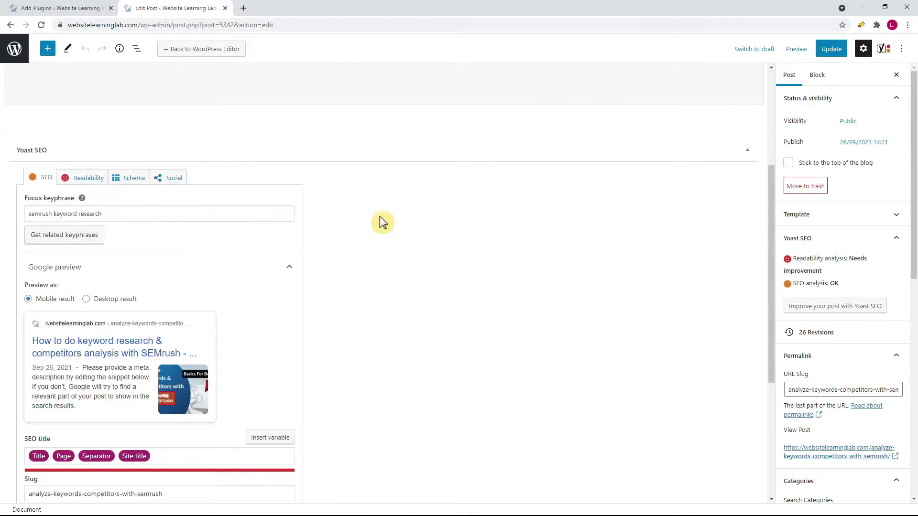
# Step: Look at the post's readability analysis and compare the desktop and mobile versions of its Google preview
pyautogui.click(91, 179)
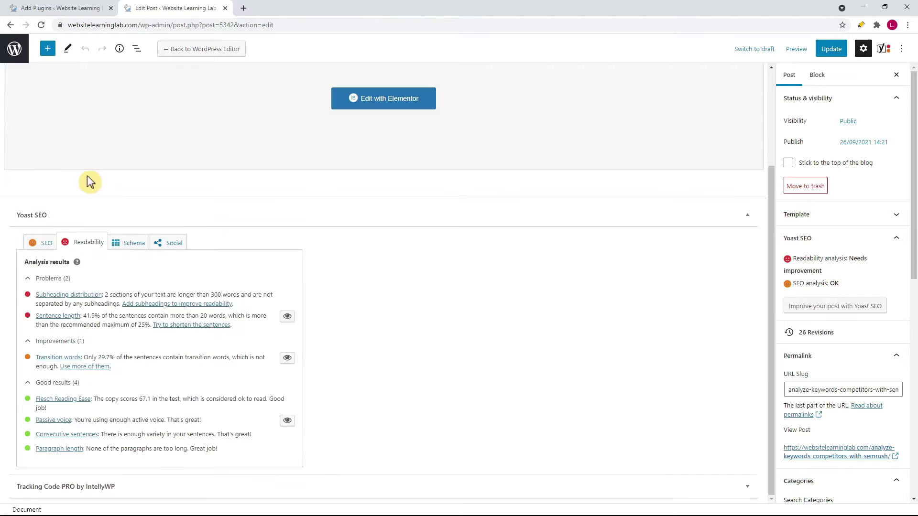
pyautogui.click(46, 245)
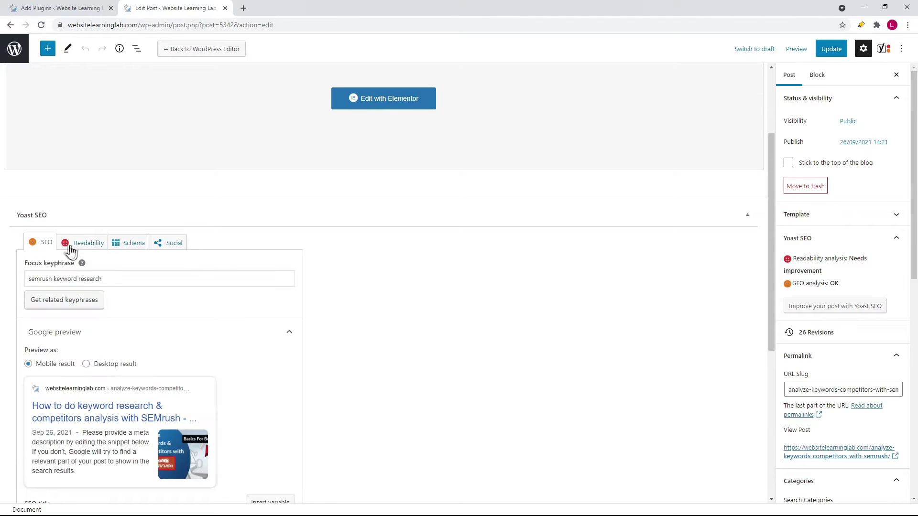
pyautogui.scroll(-3, 100, 260)
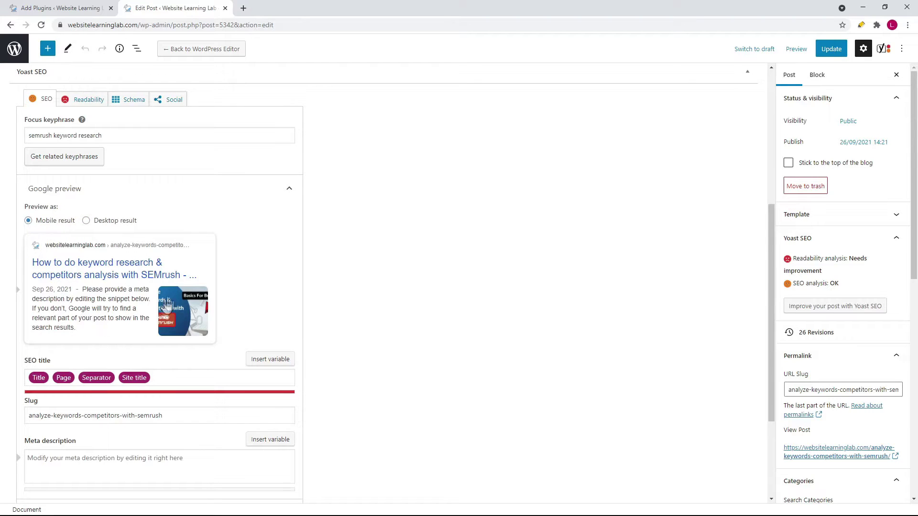
pyautogui.click(87, 221)
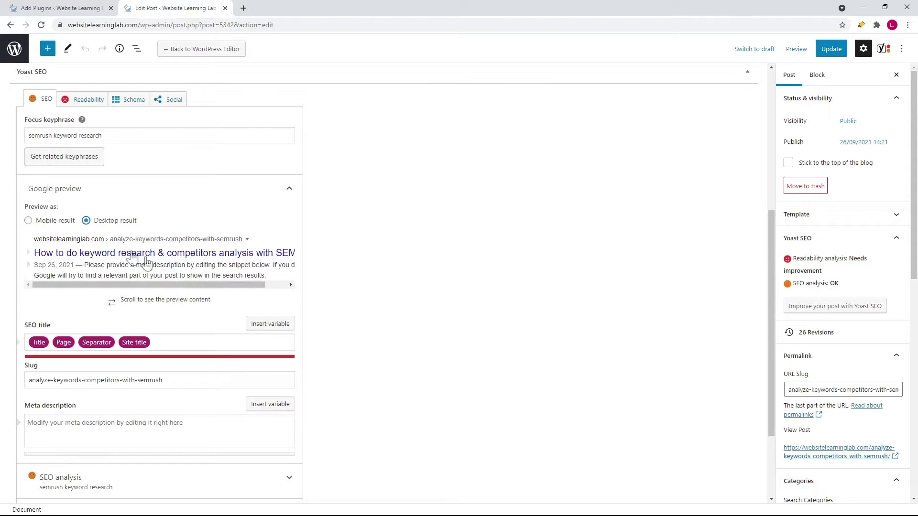
pyautogui.click(29, 221)
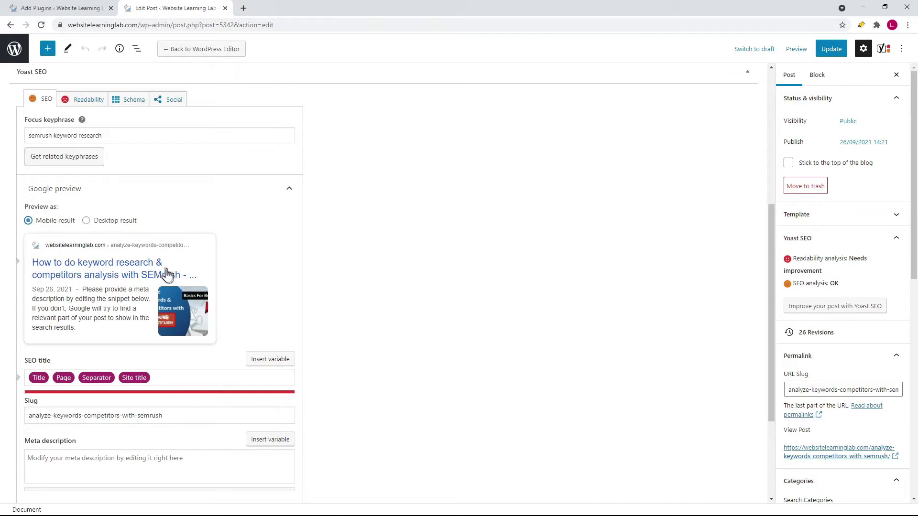
# Step: Examine the SEO title and slug fields in Yoast SEO and the matching URL slug in the permalink settings
pyautogui.click(208, 378)
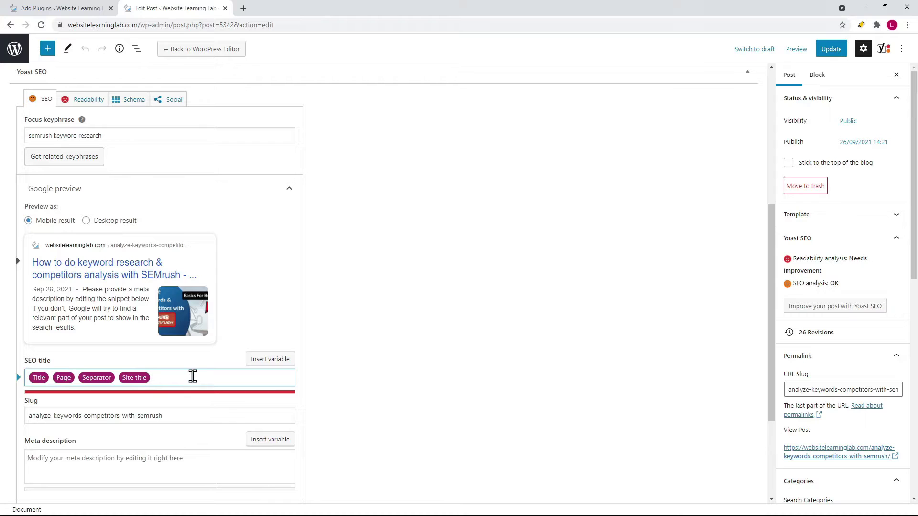
pyautogui.scroll(-2, 351, 373)
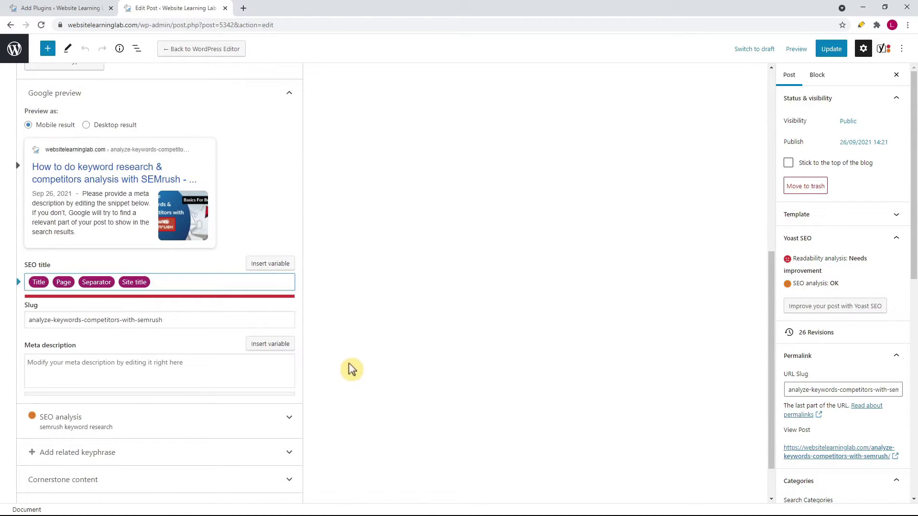
pyautogui.moveTo(42, 311); pyautogui.dragTo(18, 300)
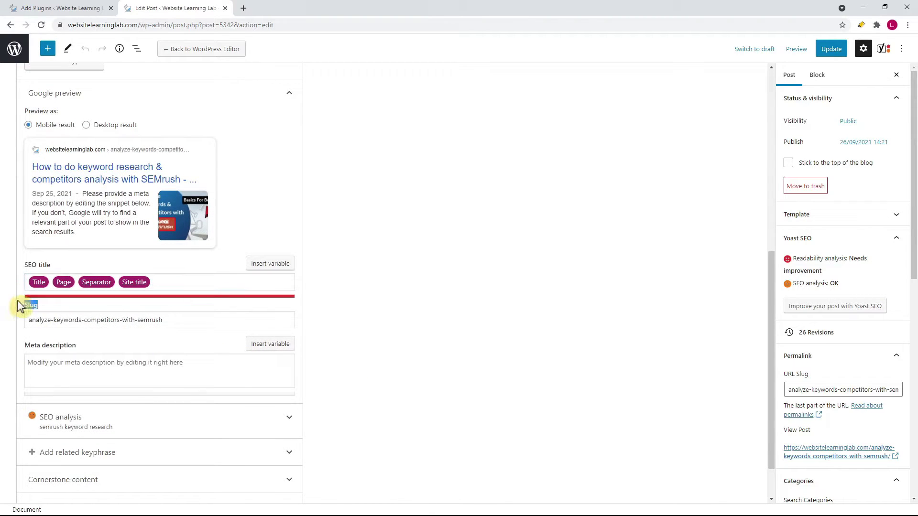
pyautogui.click(174, 315)
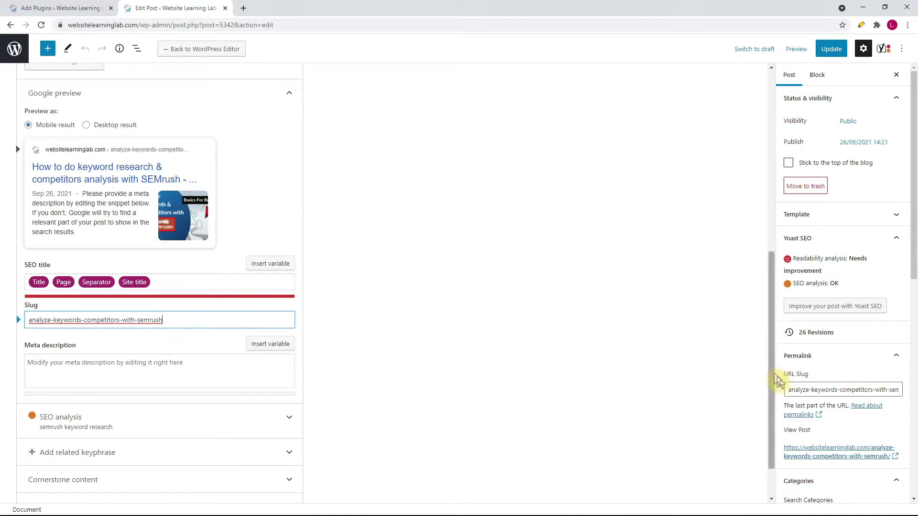
pyautogui.moveTo(795, 391); pyautogui.dragTo(726, 386)
pyautogui.click(724, 386)
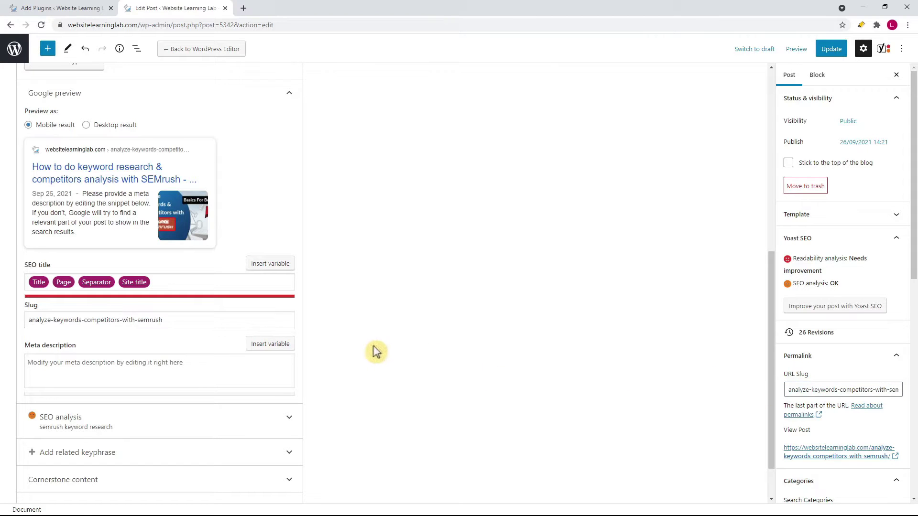
# Step: Locate the meta description field in Yoast SEO and place the cursor in it
pyautogui.scroll(-1, 376, 353)
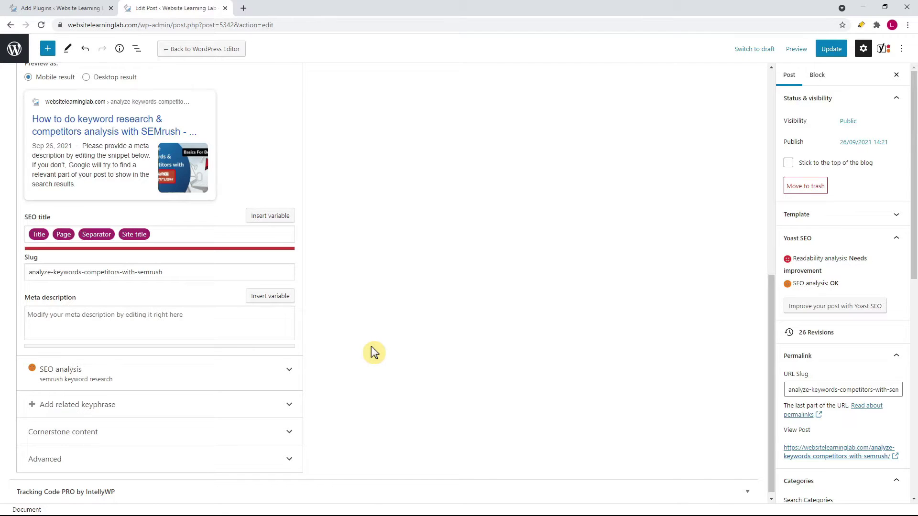
pyautogui.moveTo(80, 298); pyautogui.dragTo(22, 295)
pyautogui.click(345, 298)
pyautogui.click(225, 311)
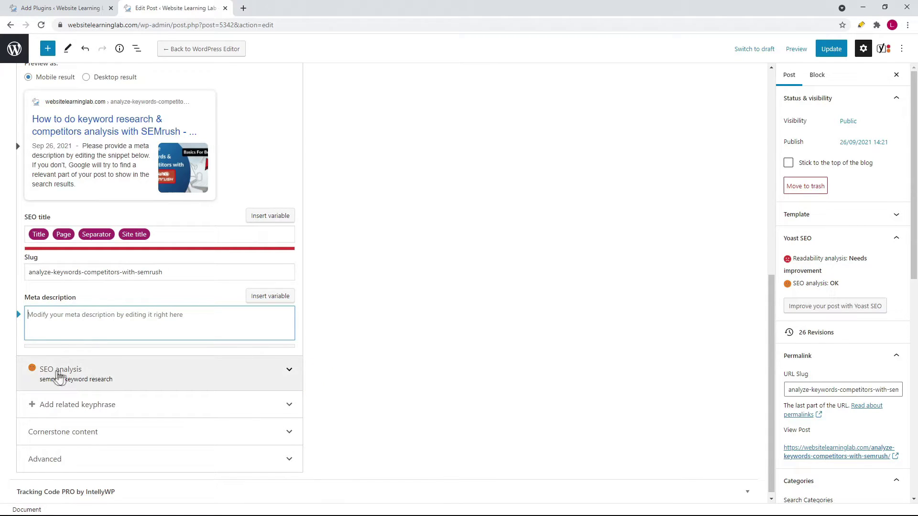
# Step: Review the SEO analysis results for the focus keyphrase and the post's readability analysis
pyautogui.click(292, 372)
pyautogui.scroll(-5, 404, 341)
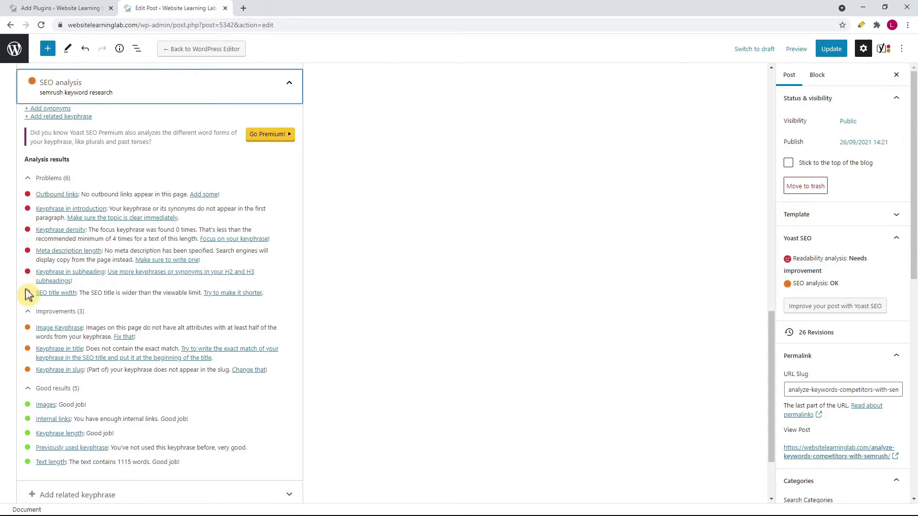
pyautogui.click(54, 180)
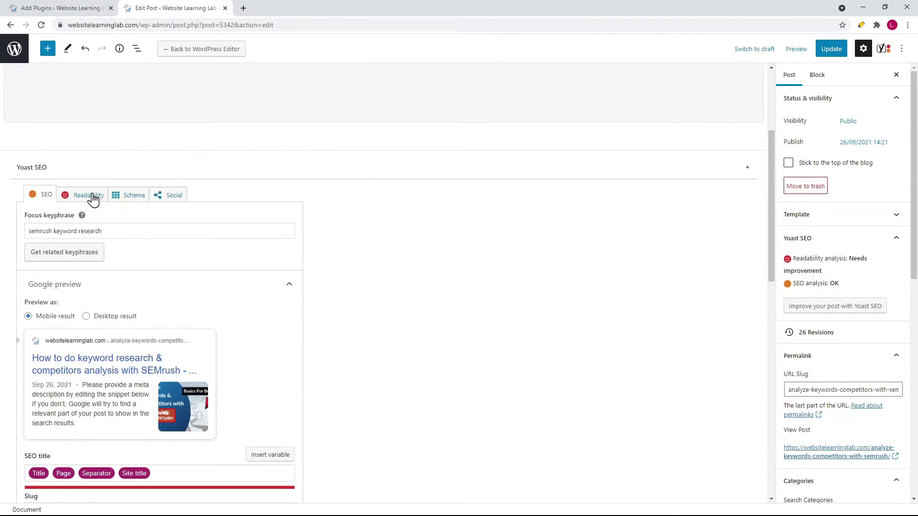
pyautogui.click(93, 200)
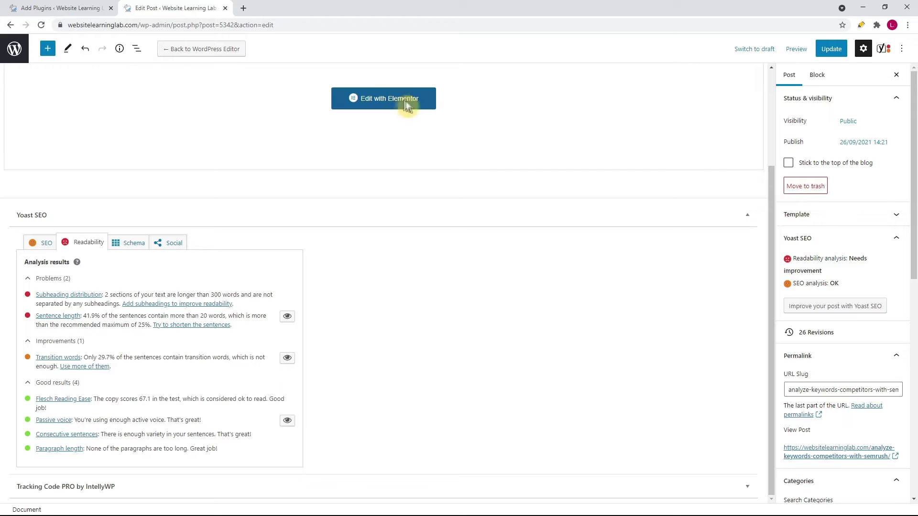
# Step: Open the SEMrush post for editing with Elementor in a separate browser tab
pyautogui.click(423, 102)
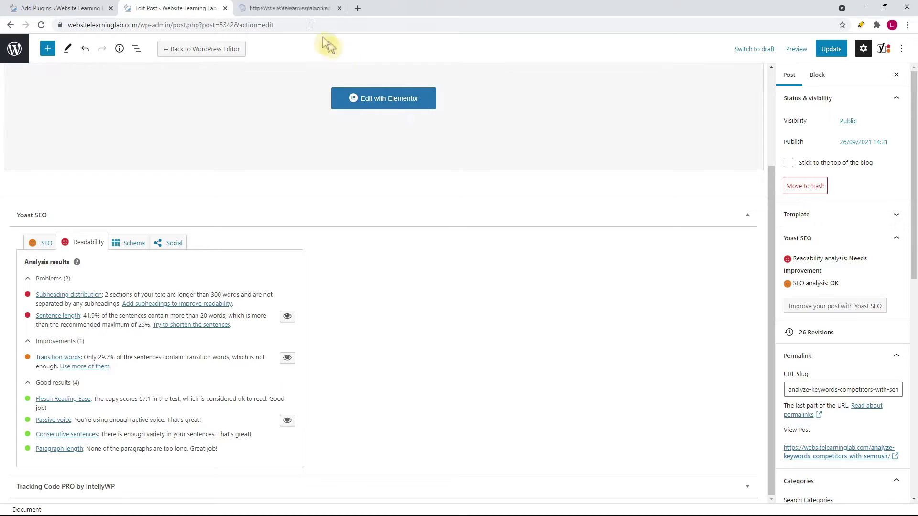
pyautogui.click(293, 10)
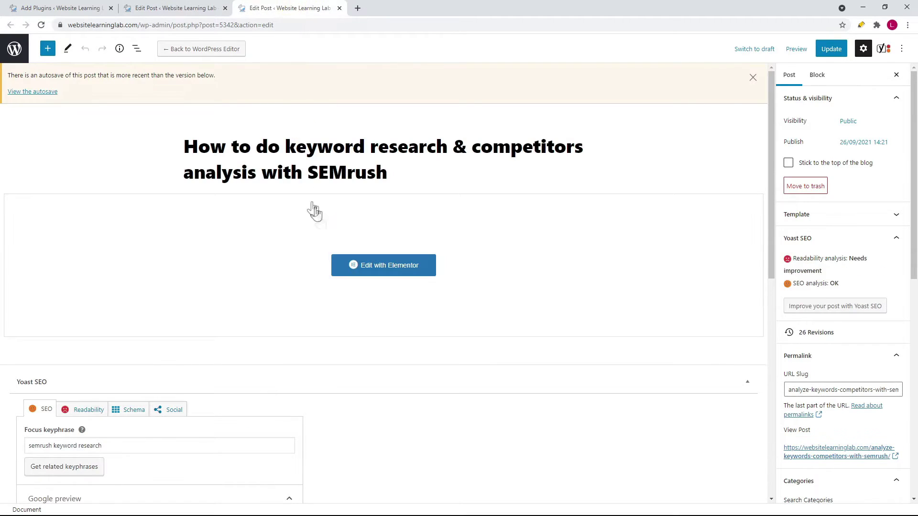
pyautogui.click(349, 272)
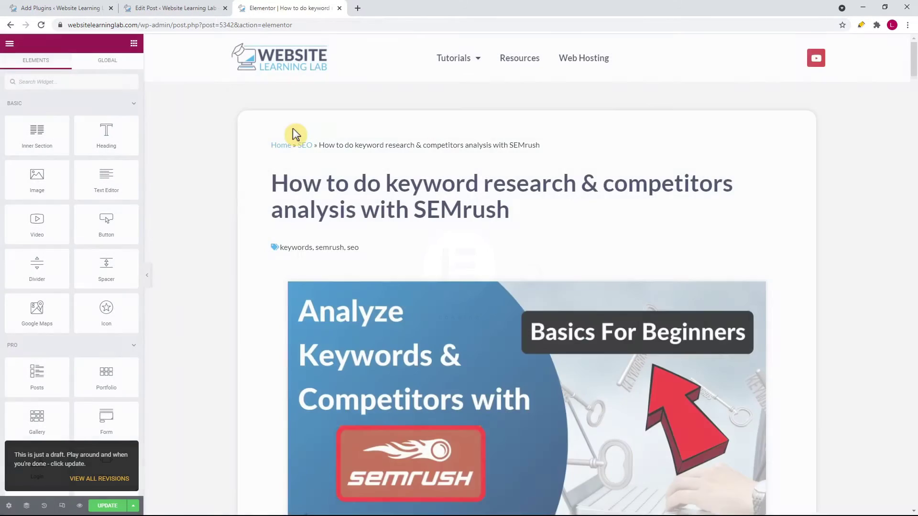
pyautogui.scroll(-6, 286, 135)
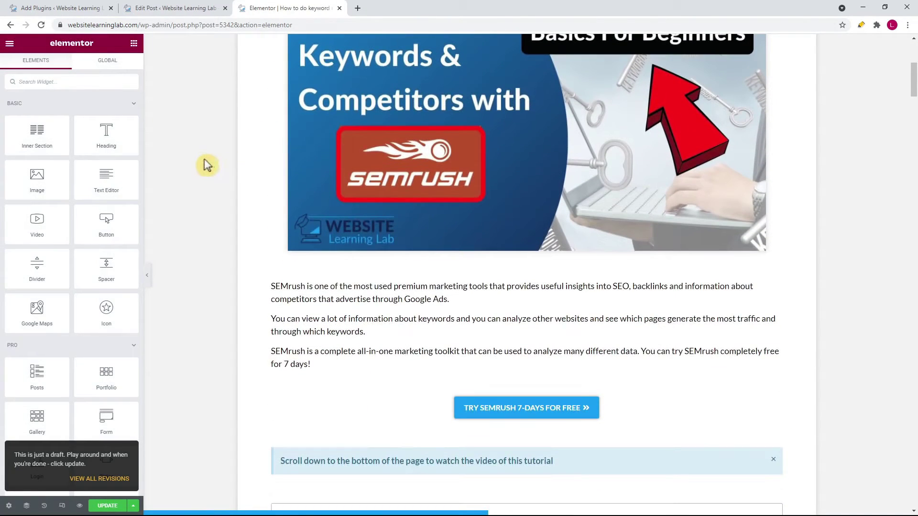
# Step: Open the post's Yoast SEO settings in Elementor and examine the readability and SEO analysis results
pyautogui.click(8, 43)
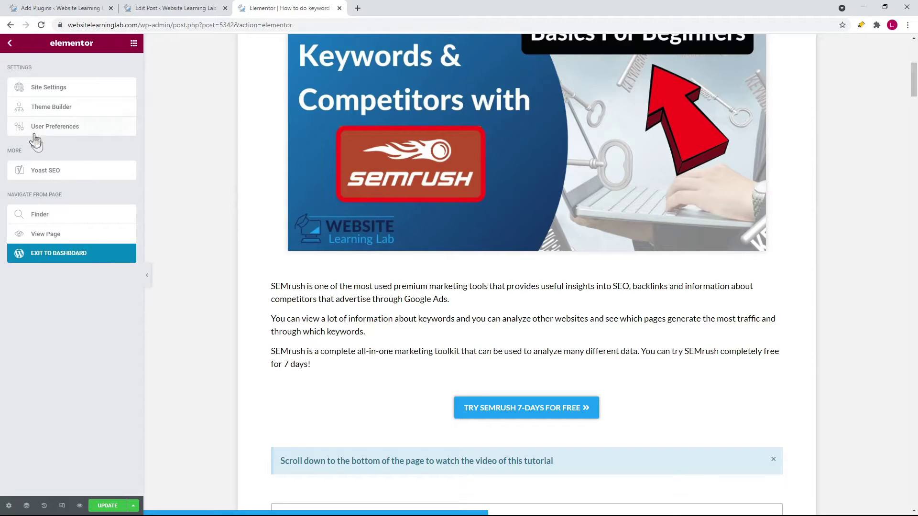
pyautogui.click(57, 172)
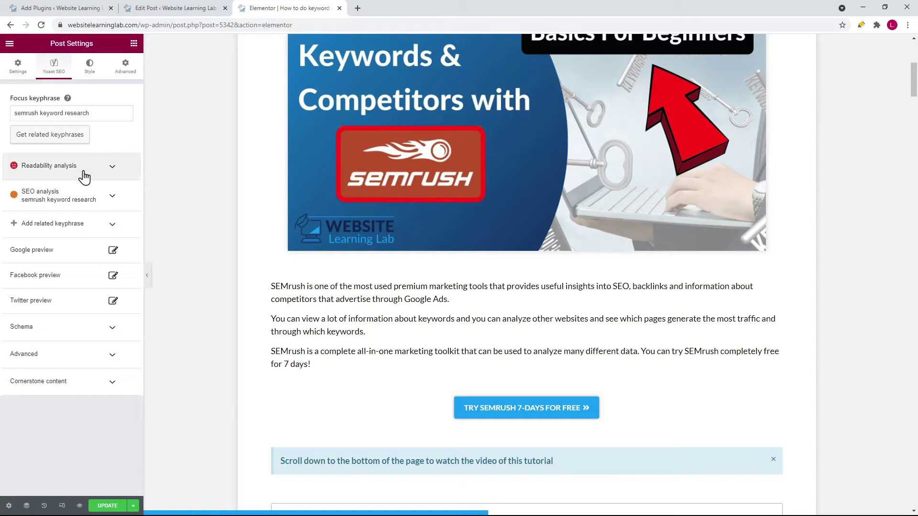
pyautogui.click(111, 167)
pyautogui.scroll(-5, 119, 181)
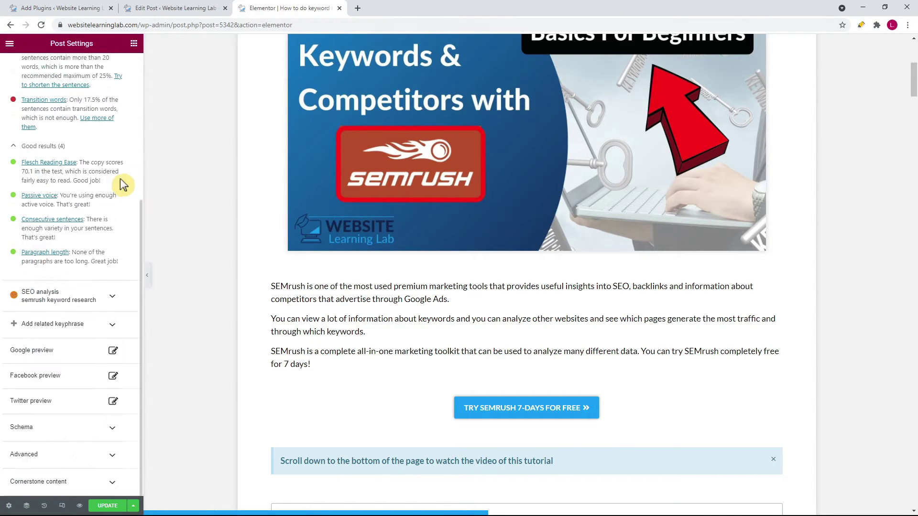
pyautogui.click(116, 297)
pyautogui.scroll(-6, 120, 286)
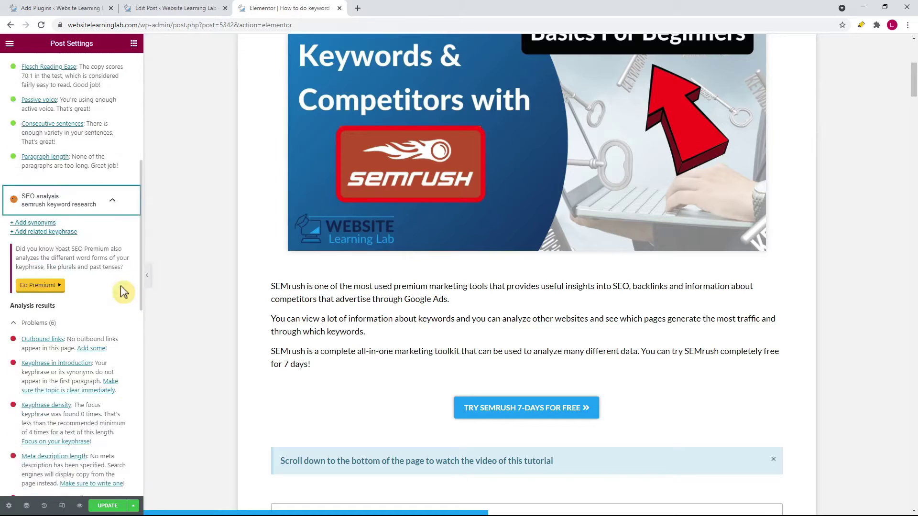
# Step: Examine the remaining Yoast SEO and readability analysis results in Elementor, along with the post's introduction, table of contents and first section
pyautogui.scroll(-3, 121, 286)
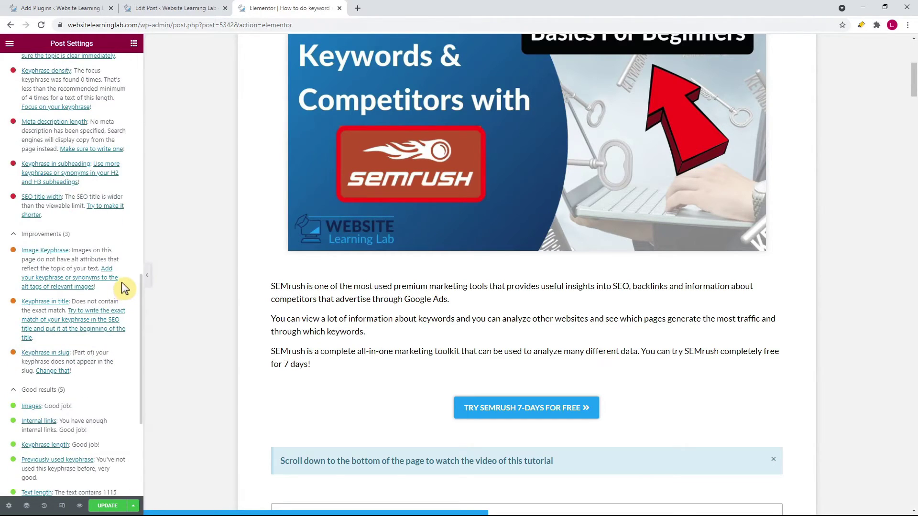
pyautogui.scroll(-5, 122, 282)
pyautogui.scroll(10, 123, 267)
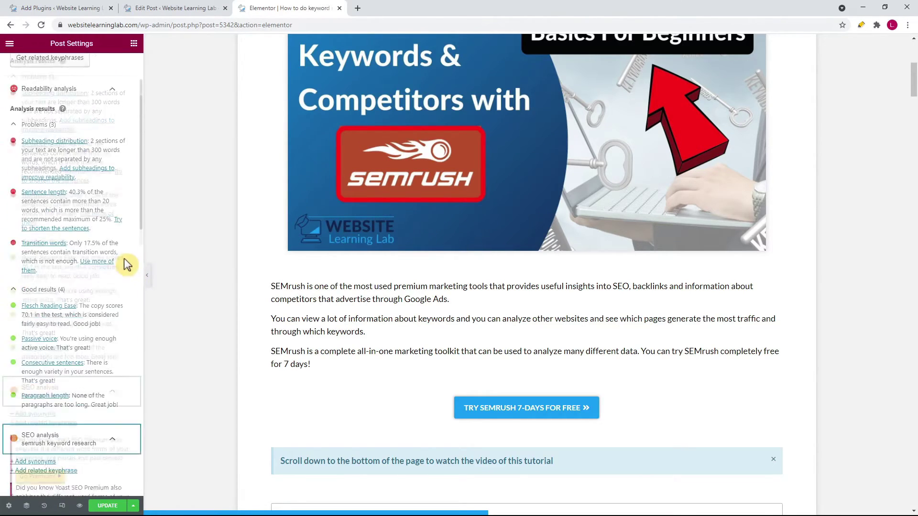
pyautogui.scroll(3, 124, 263)
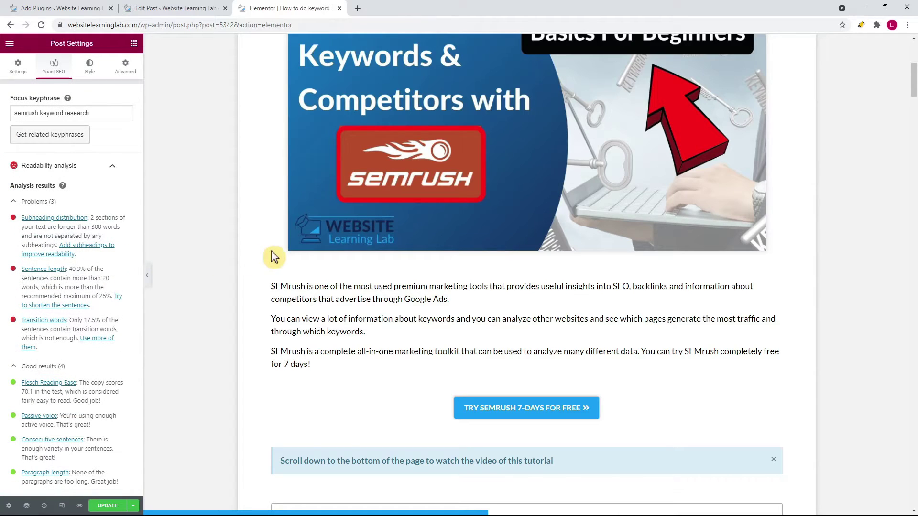
pyautogui.scroll(3, 206, 239)
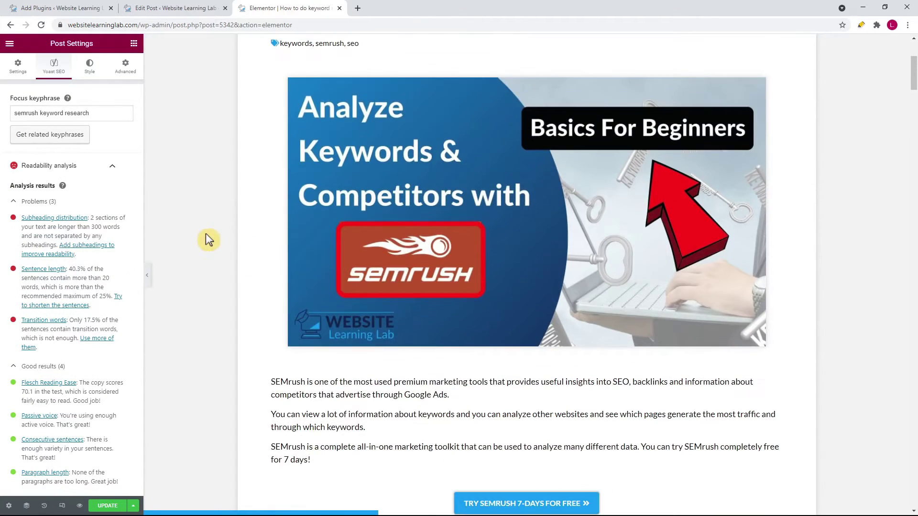
pyautogui.scroll(-1, 206, 234)
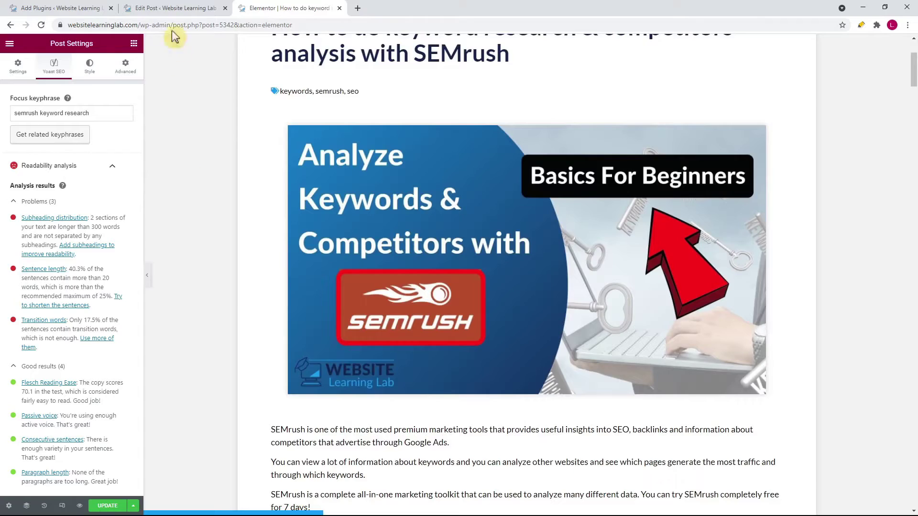
pyautogui.click(171, 8)
pyautogui.click(260, 8)
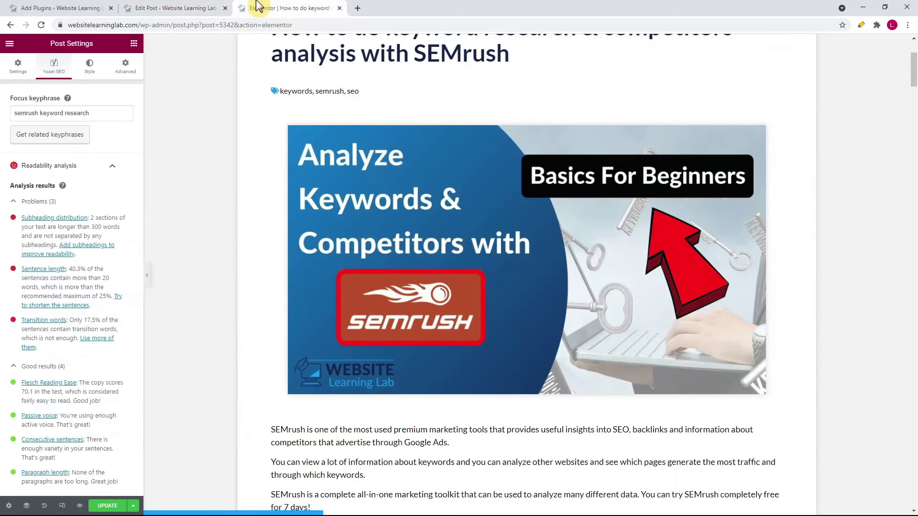
pyautogui.scroll(-6, 262, 193)
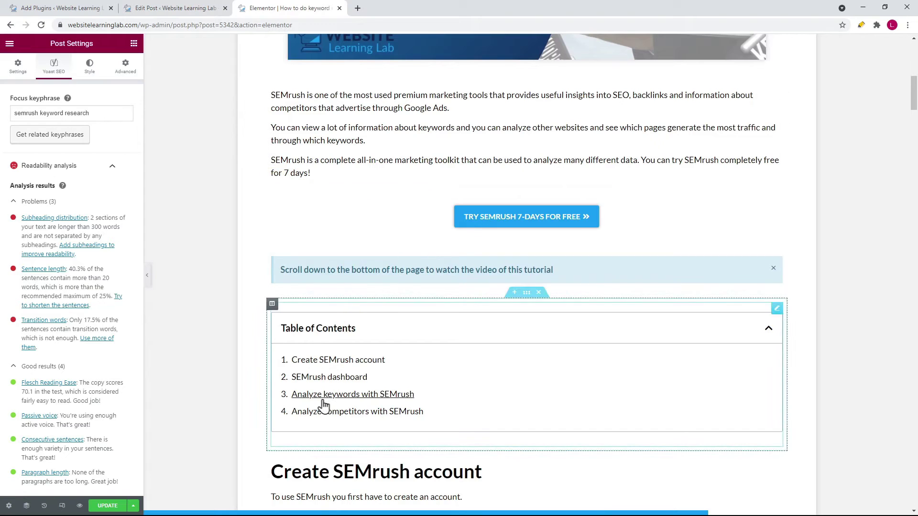
pyautogui.scroll(-3, 240, 337)
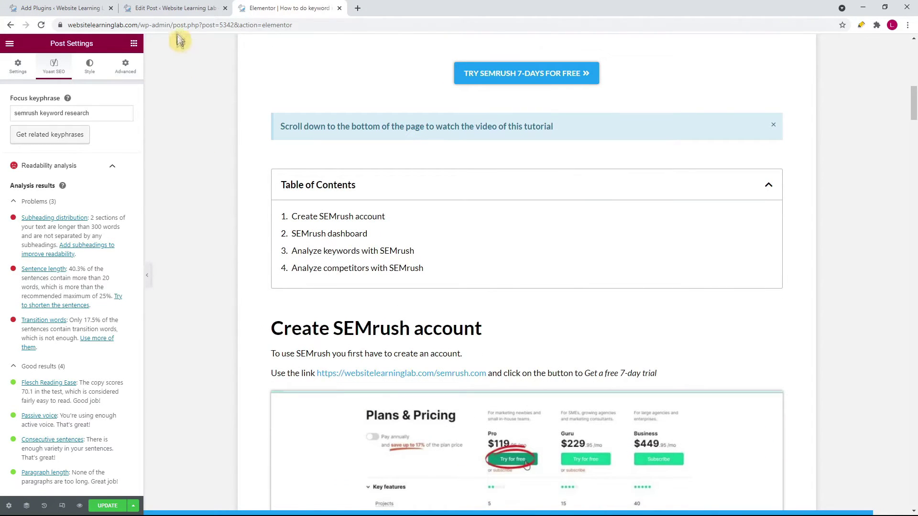
# Step: Switch to the WordPress post editor tab and review Yoast's Google preview, SEO analysis problems and focus keyphrase
pyautogui.click(177, 9)
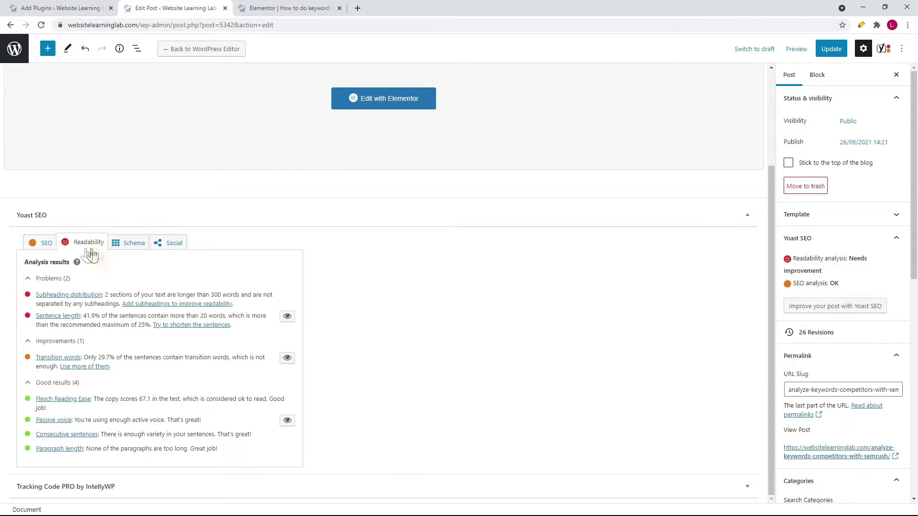
pyautogui.click(42, 246)
pyautogui.scroll(-3, 439, 277)
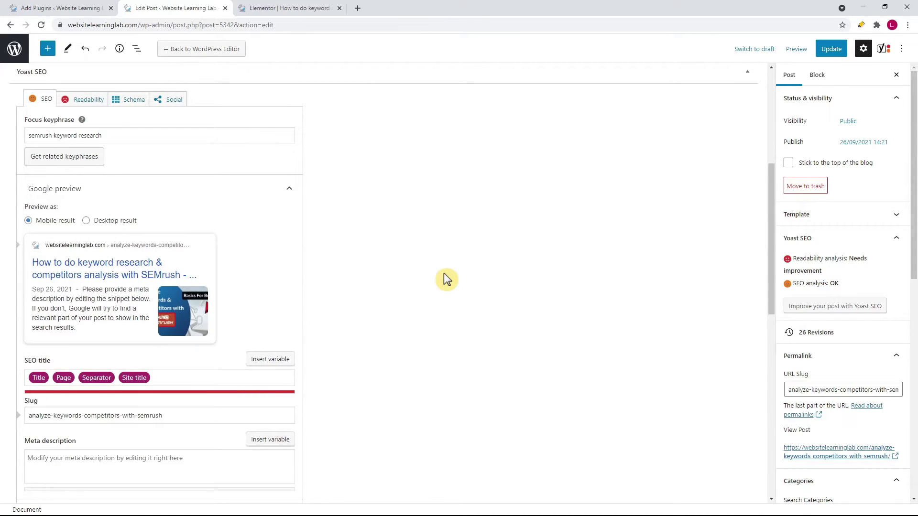
pyautogui.scroll(1, 444, 277)
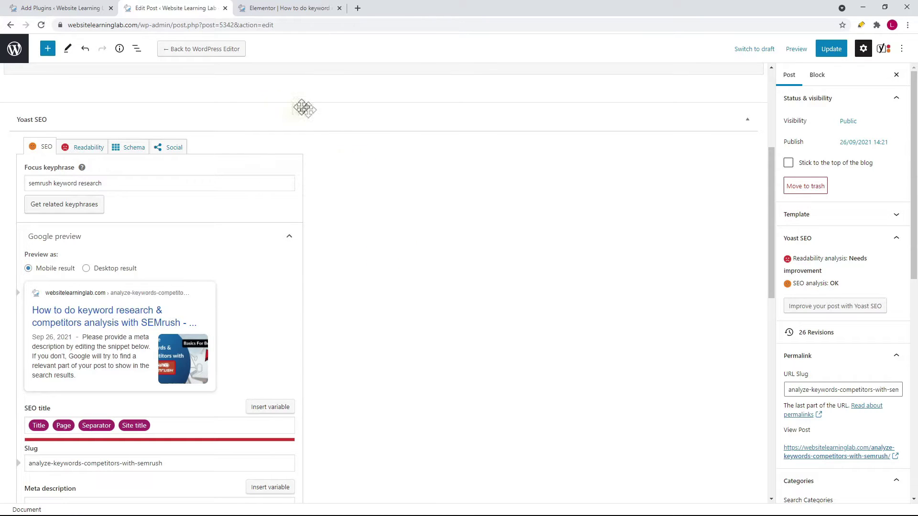
pyautogui.scroll(-2, 369, 198)
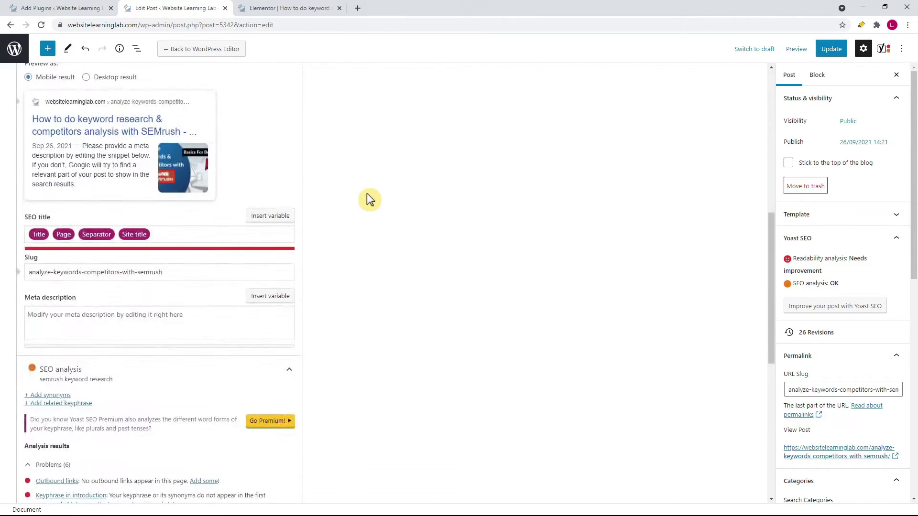
pyautogui.scroll(-5, 369, 199)
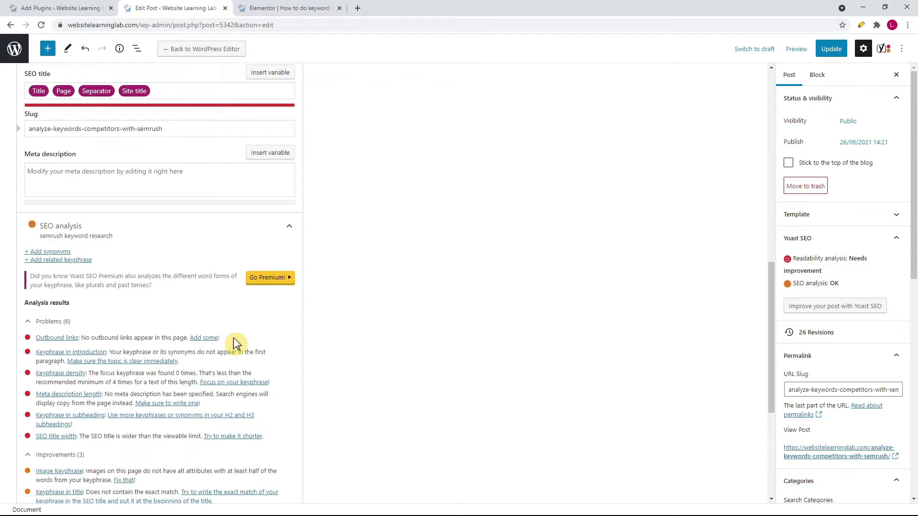
pyautogui.scroll(-1, 353, 330)
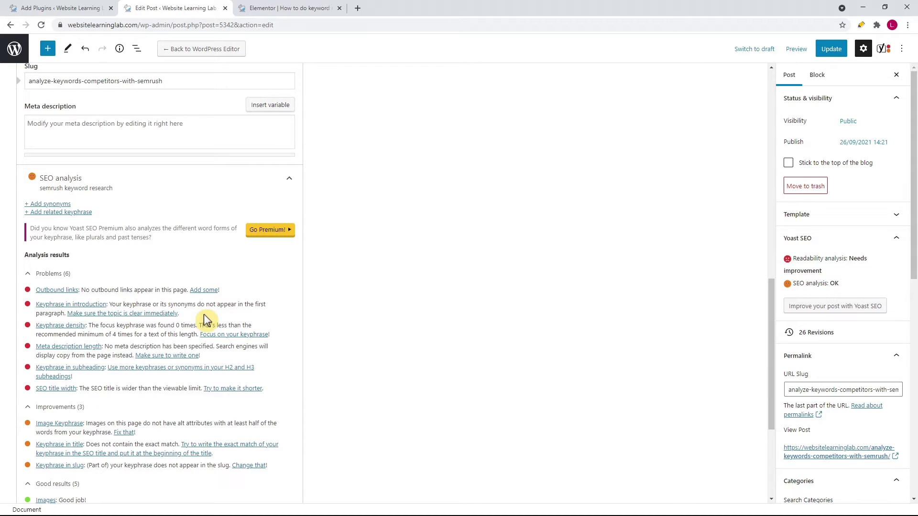
pyautogui.scroll(2, 206, 319)
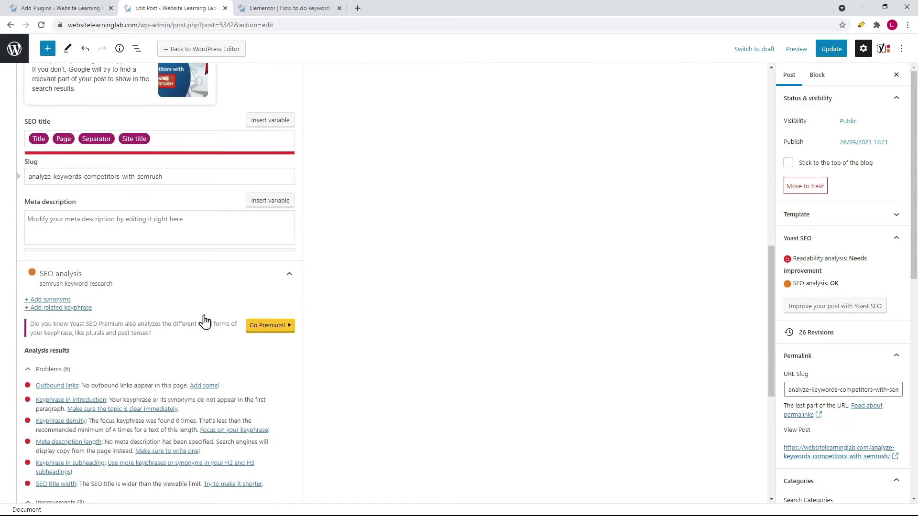
pyautogui.scroll(7, 205, 321)
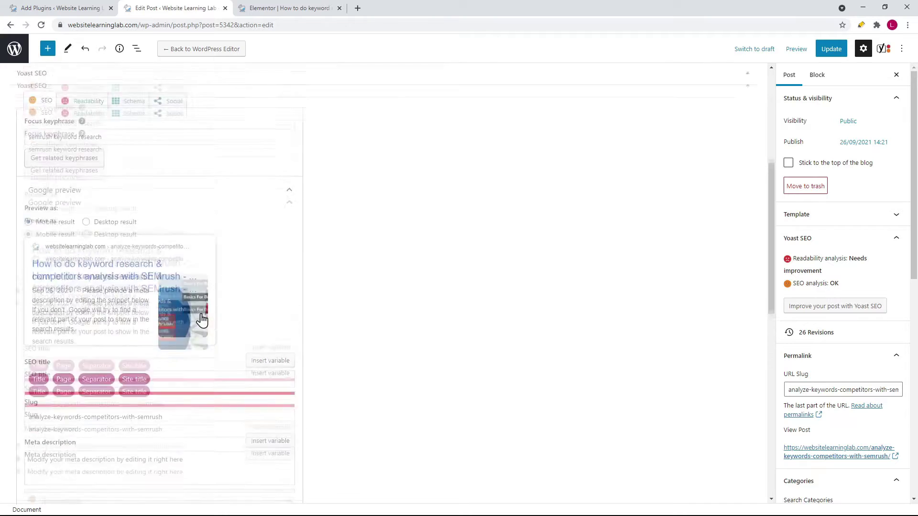
pyautogui.moveTo(28, 231); pyautogui.dragTo(110, 232)
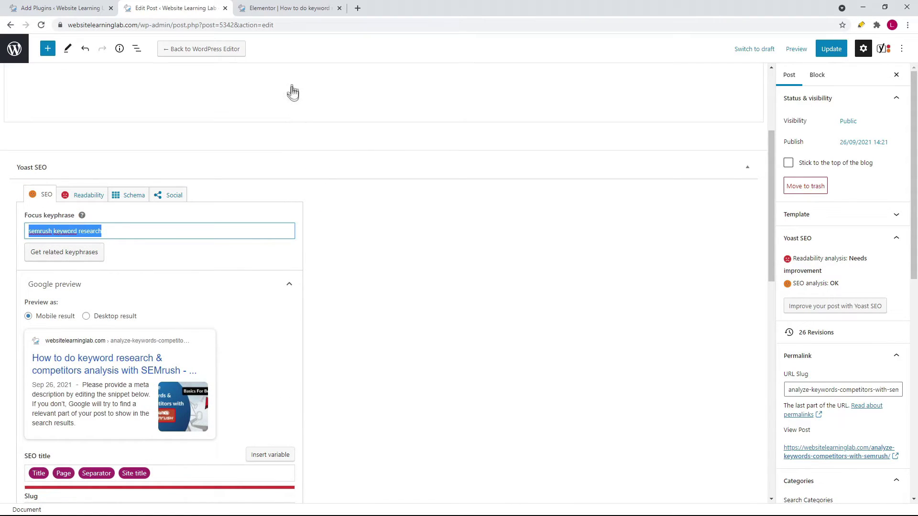
# Step: In Elementor, begin the introduction with "Learn how to do SEMrush keyword research to find the best keywords to optimize your website for in this tutorial for beginners."
pyautogui.click(285, 9)
pyautogui.scroll(4, 422, 144)
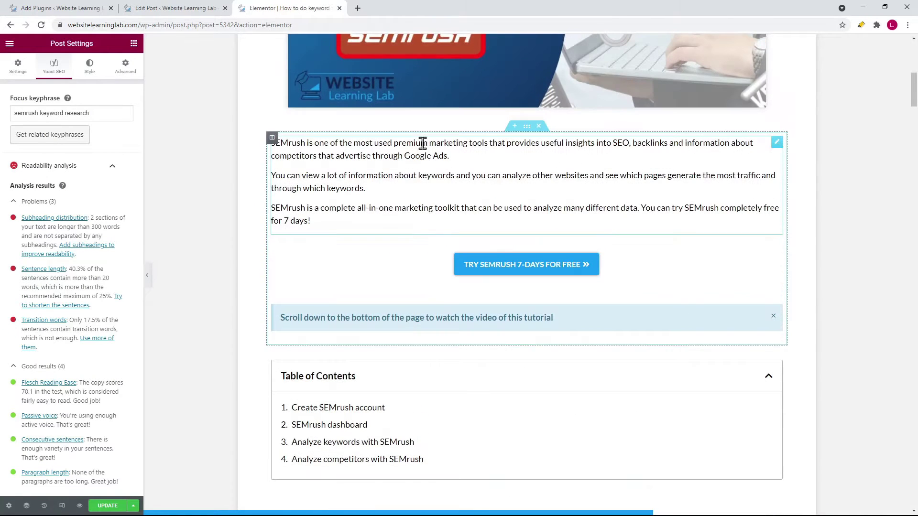
pyautogui.click(282, 142)
pyautogui.click(14, 220)
pyautogui.press('Return')
pyautogui.press('Up')
pyautogui.write('Learn how to do SEMrush keyword research to find the best keywords to optimize your website for in this tutorial for beginners.')
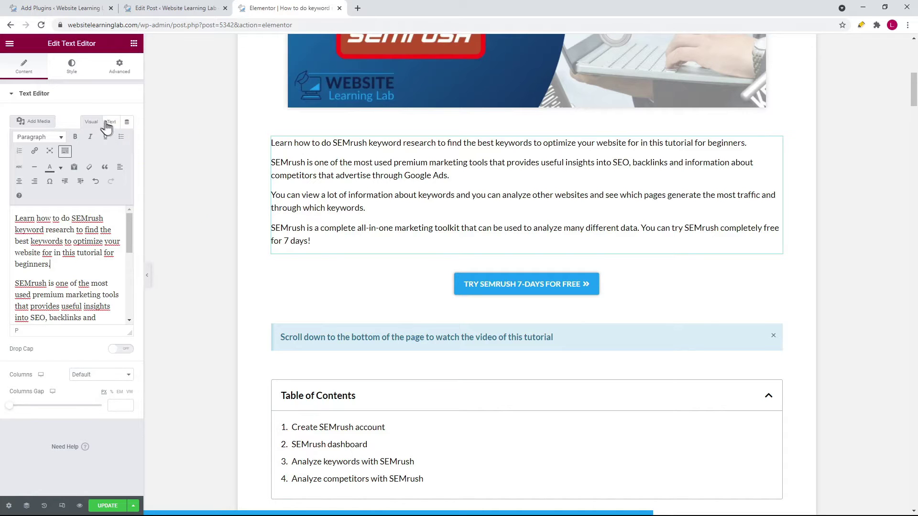
# Step: Reopen the post's Yoast SEO settings and check the keyphrase in introduction result in the SEO analysis
pyautogui.click(10, 43)
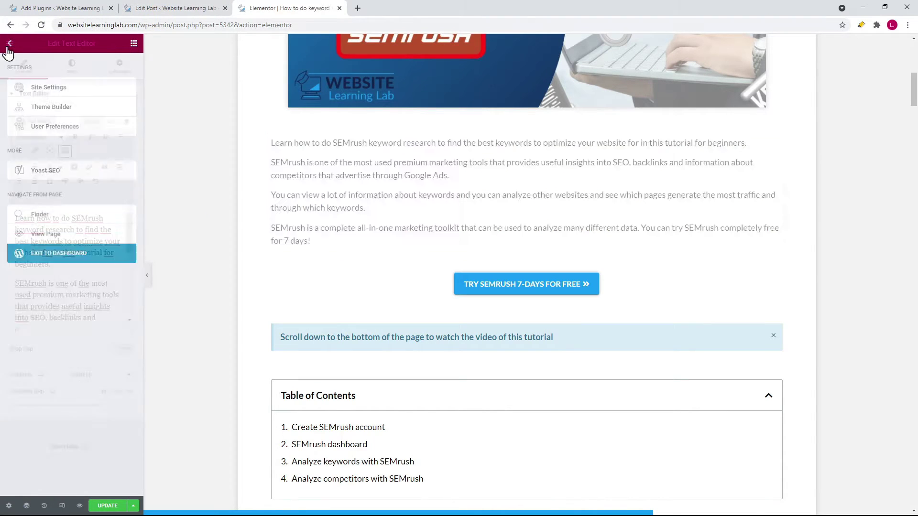
pyautogui.click(48, 170)
pyautogui.click(62, 168)
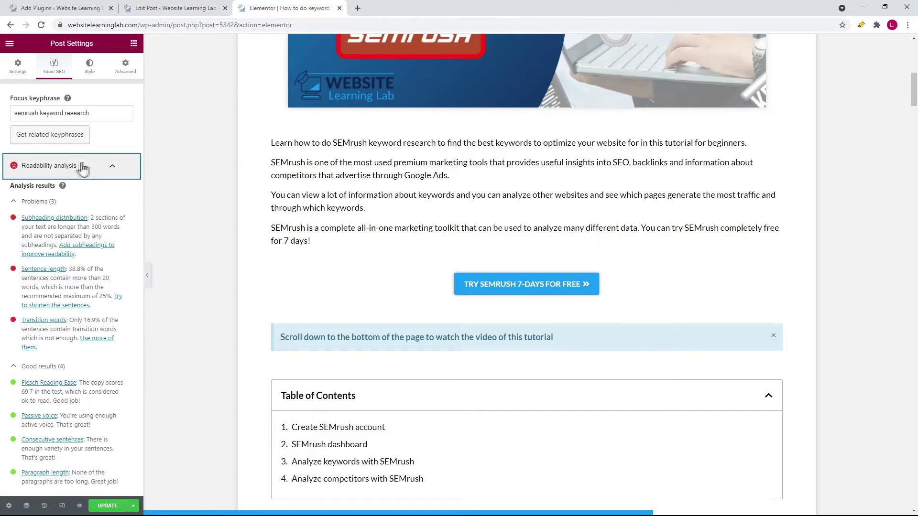
pyautogui.scroll(-2, 102, 220)
pyautogui.scroll(-3, 102, 221)
pyautogui.click(100, 293)
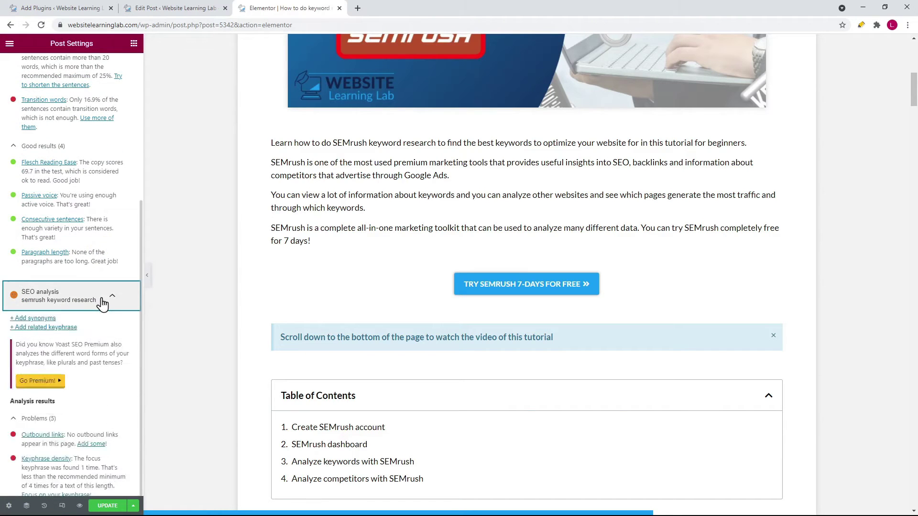
pyautogui.scroll(-5, 103, 297)
pyautogui.scroll(-3, 102, 301)
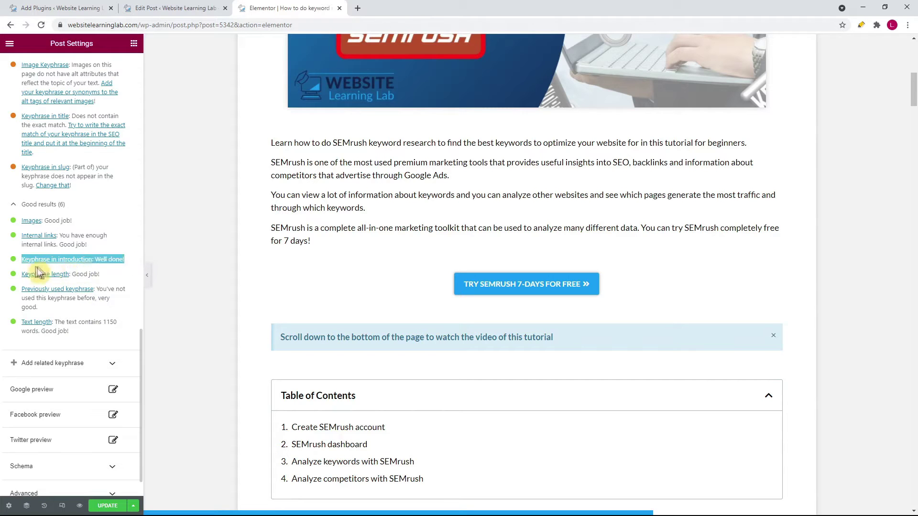
pyautogui.moveTo(29, 262); pyautogui.dragTo(134, 269)
pyautogui.click(137, 243)
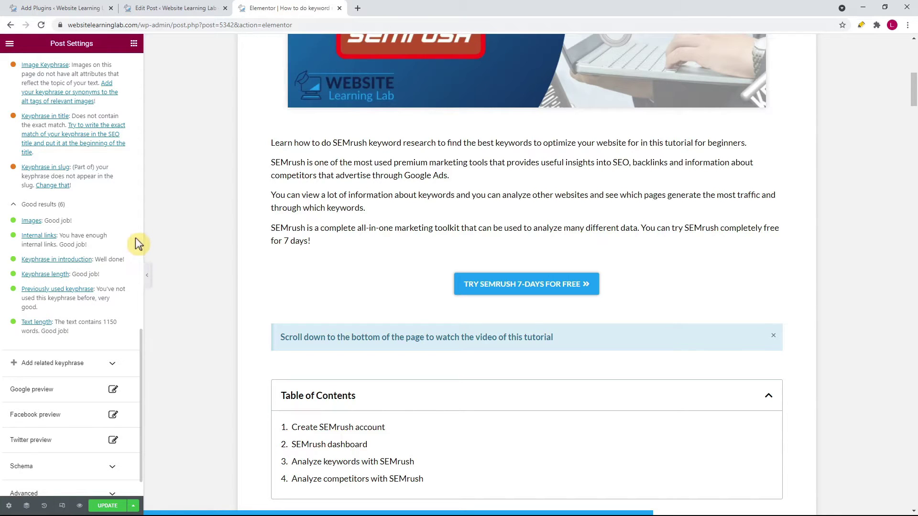
# Step: Read the keyphrase density recommendation among the SEO analysis problems
pyautogui.scroll(7, 124, 258)
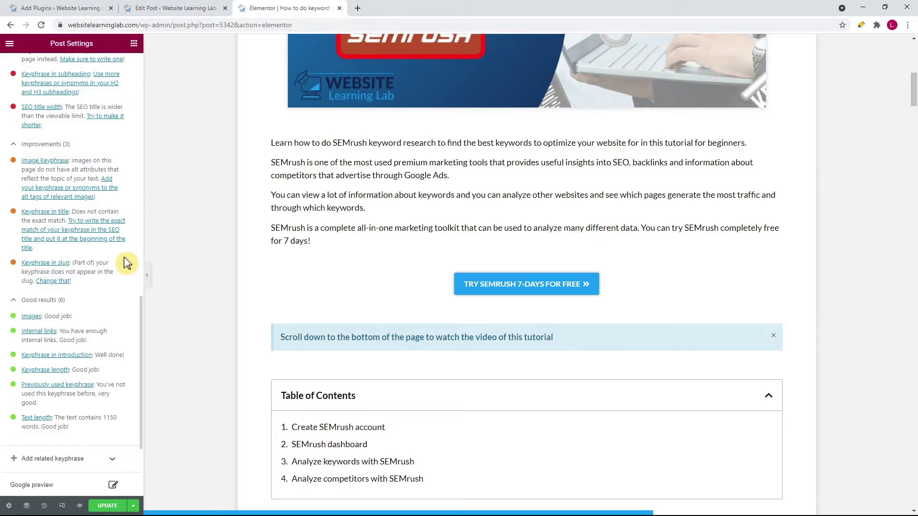
pyautogui.moveTo(21, 219); pyautogui.dragTo(121, 258)
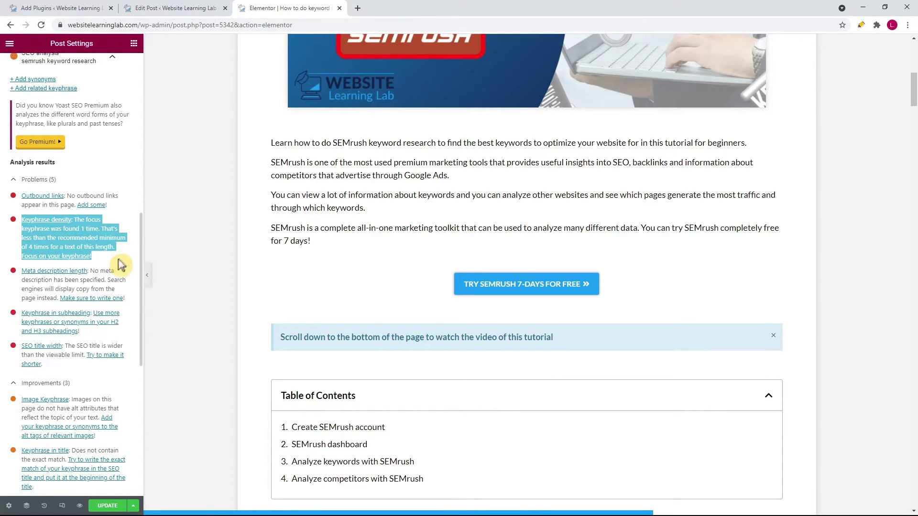
pyautogui.click(119, 262)
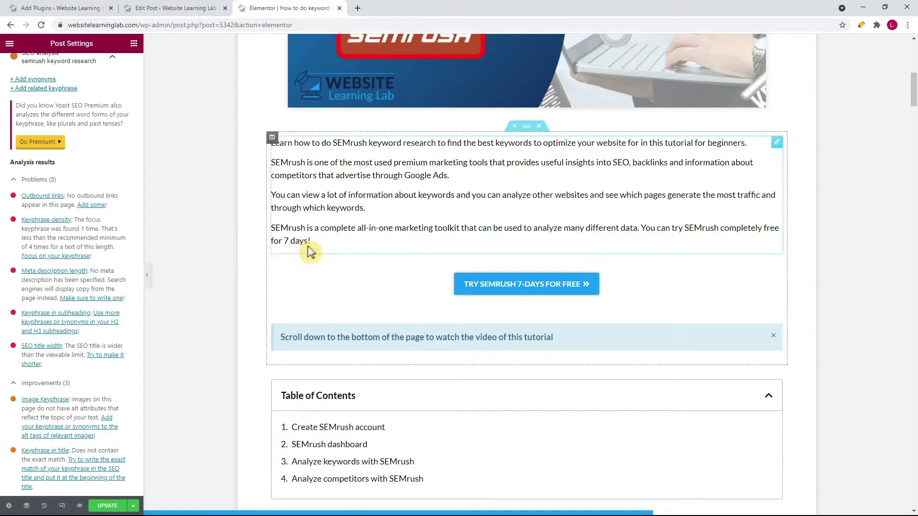
# Step: Reword the first sentence under "Create SEMrush account" to "To do SEMrush keyword research you first have to create an account."
pyautogui.scroll(-10, 308, 245)
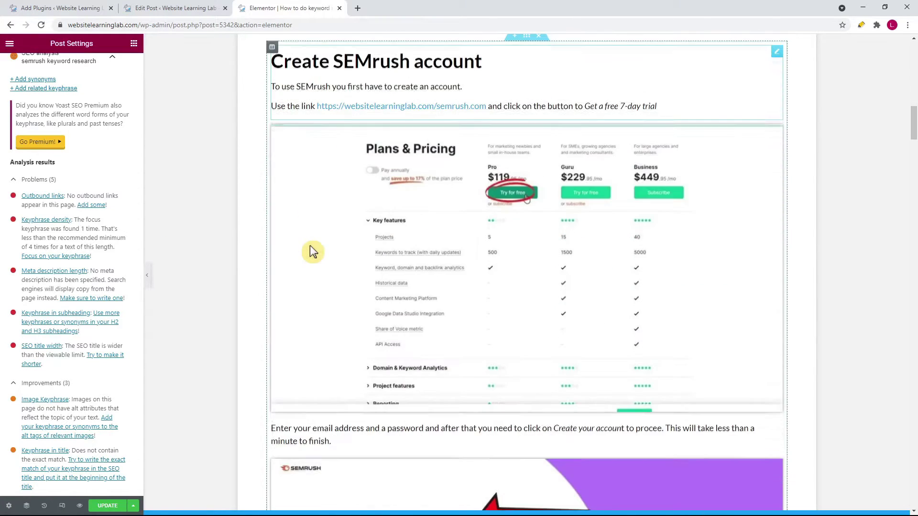
pyautogui.click(334, 89)
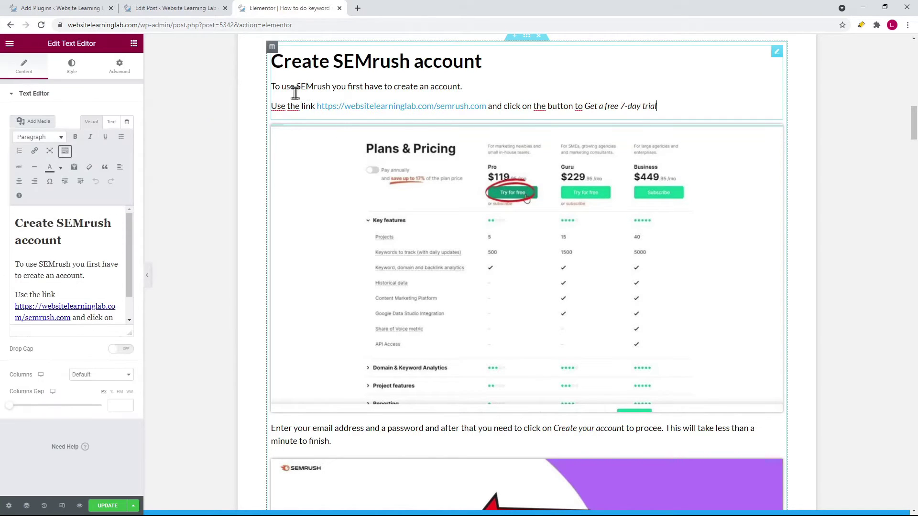
pyautogui.click(29, 264)
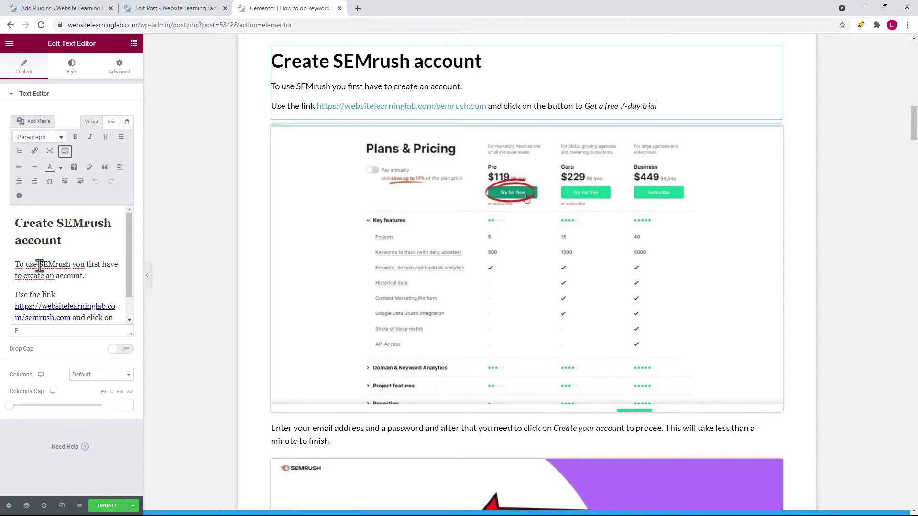
pyautogui.write('do')
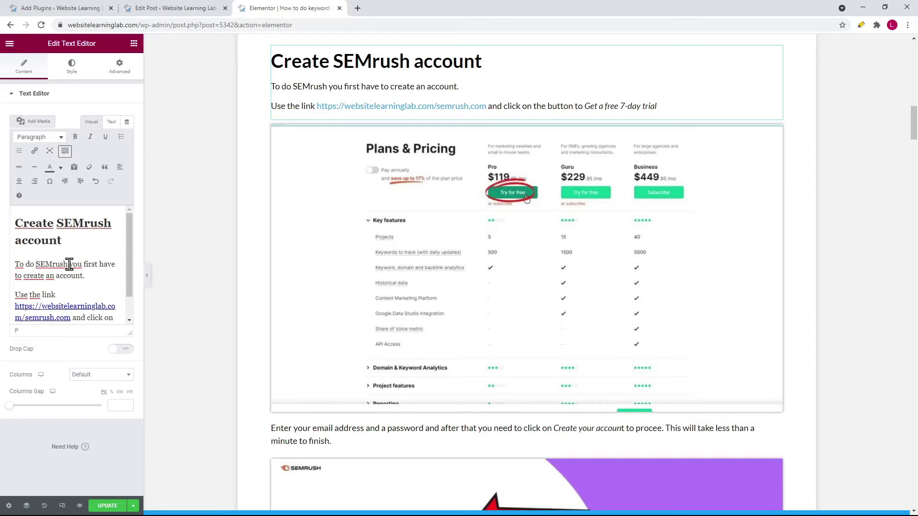
pyautogui.write('keyword re')
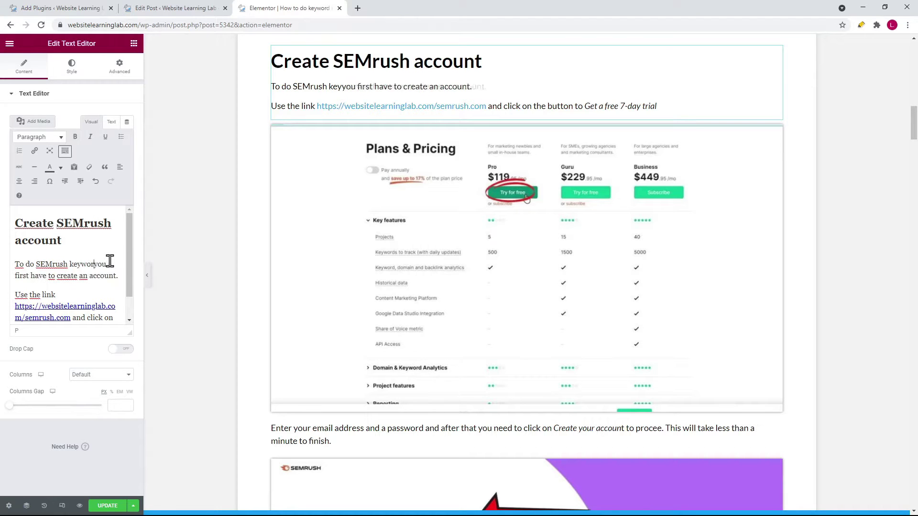
pyautogui.write('search')
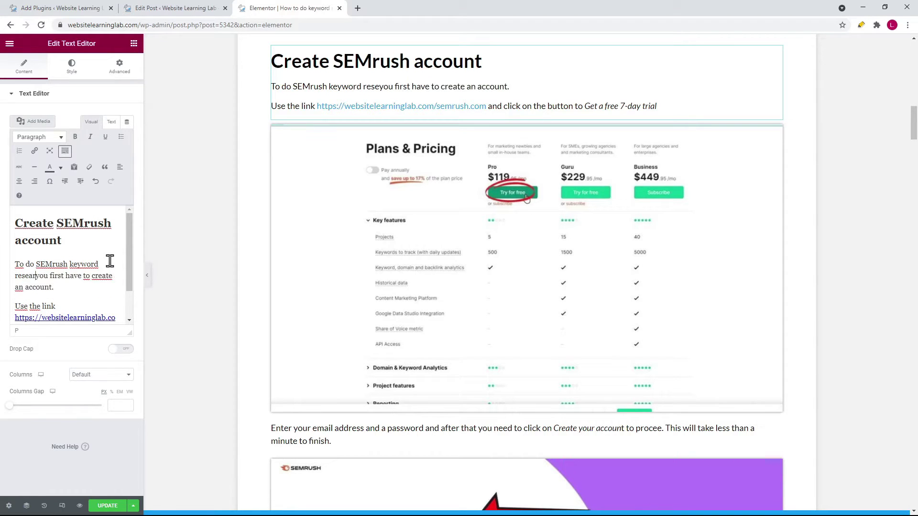
# Step: Replace the heading "Analyze keywords with SEMrush" with "SEMrush keyword research analysis"
pyautogui.scroll(-15, 358, 268)
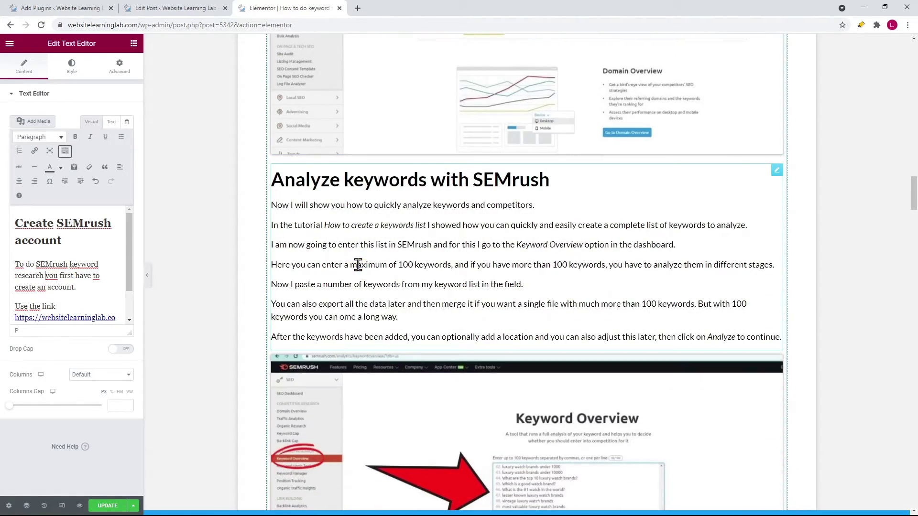
pyautogui.click(328, 176)
pyautogui.tripleClick(119, 240)
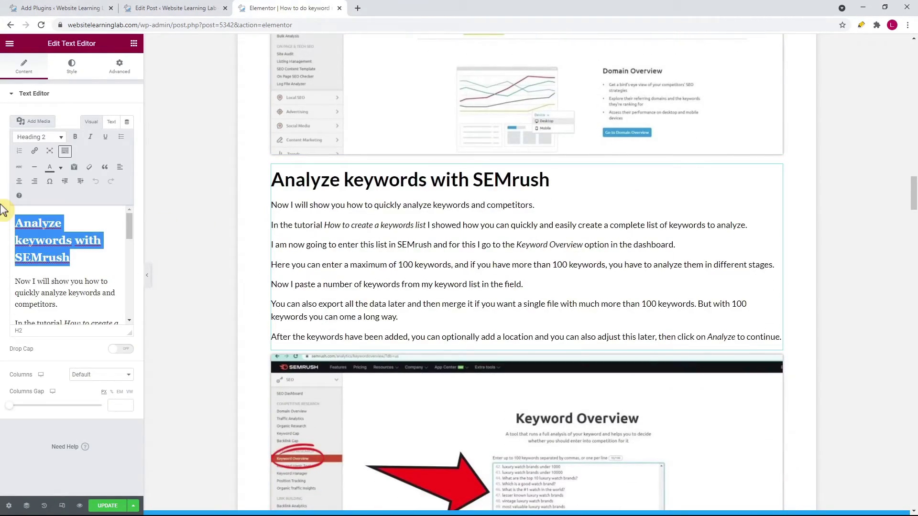
pyautogui.write('SEMrush keyword research analysis')
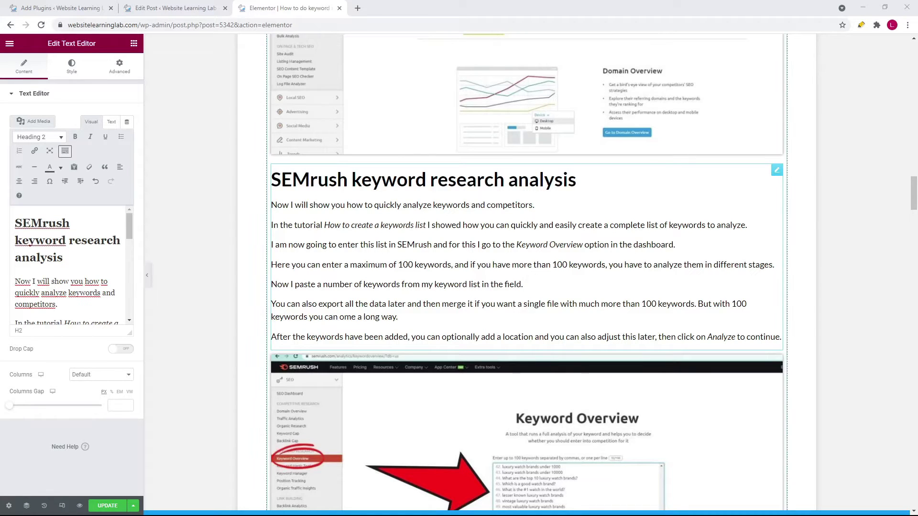
# Step: Add the paragraph "SEMrush keyword research and competitors analysis is very easy to do." above the closing text that starts "I hope this short tutorial"
pyautogui.scroll(-20, 525, 272)
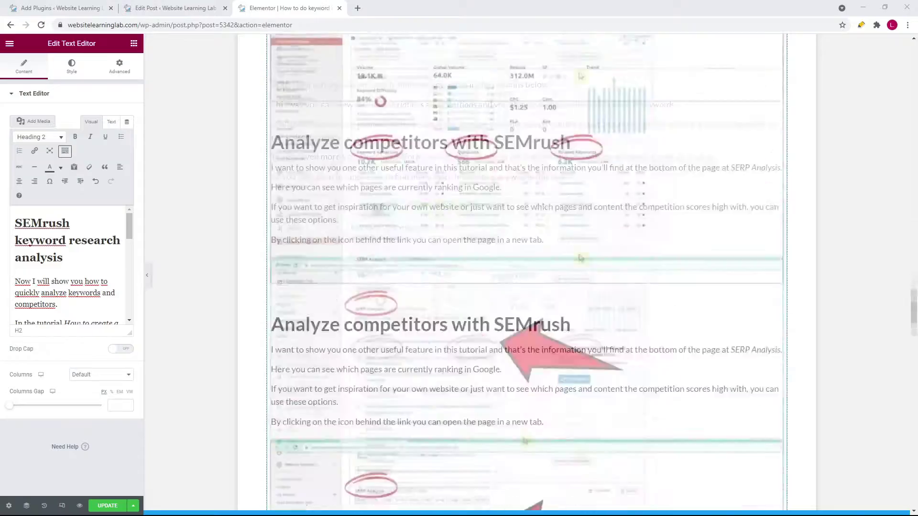
pyautogui.scroll(-6, 525, 272)
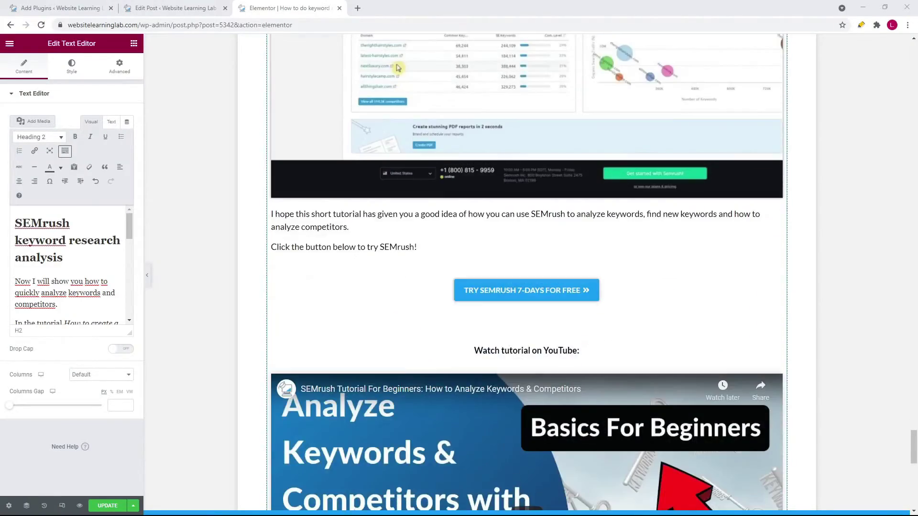
pyautogui.scroll(1, 526, 273)
pyautogui.click(334, 275)
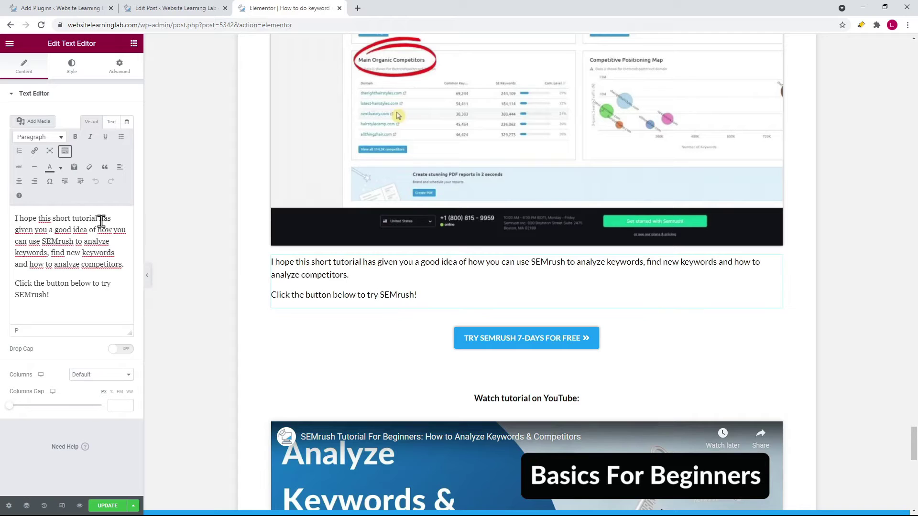
pyautogui.write('SEMrush keyword research and competitors analysis is very easy to do')
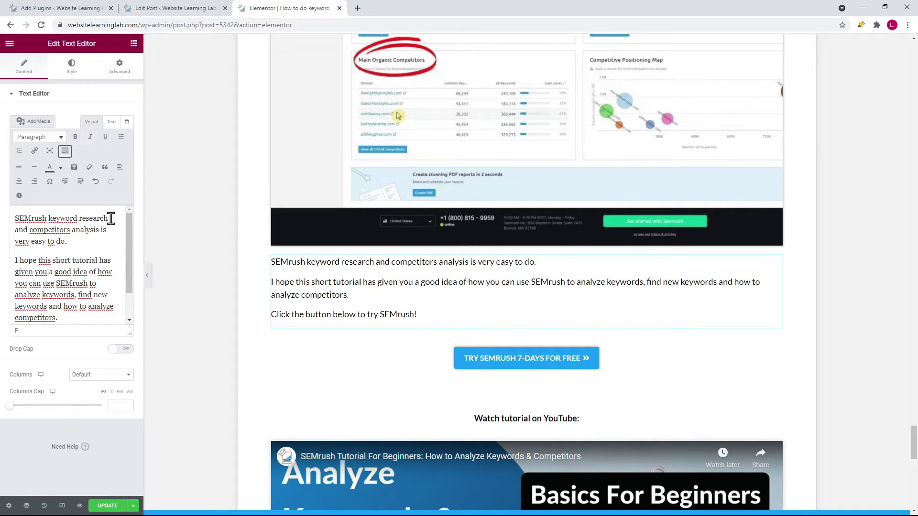
# Step: Reopen the post's Yoast SEO settings and check the keyphrase density result in the SEO analysis
pyautogui.click(9, 43)
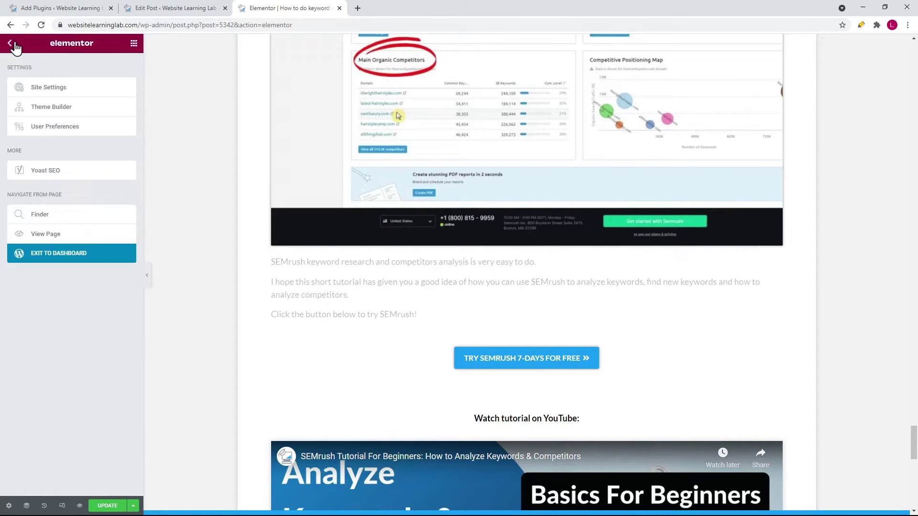
pyautogui.click(52, 167)
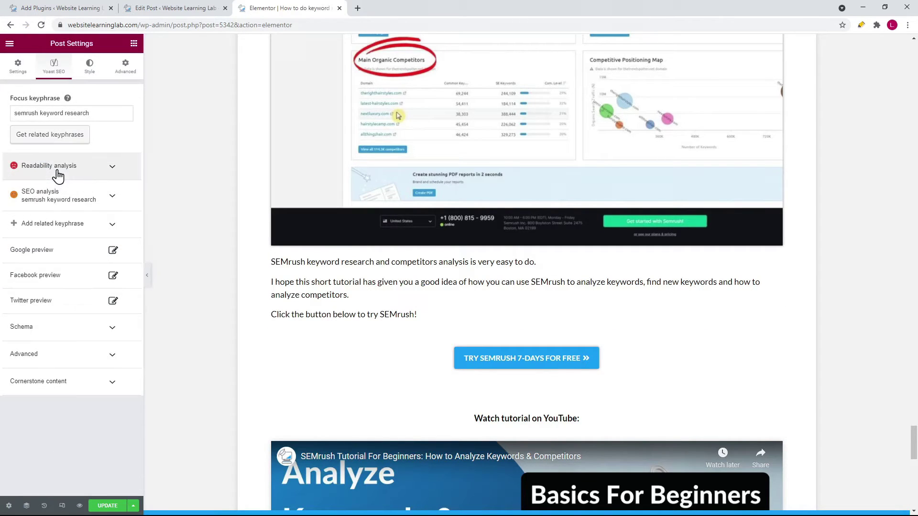
pyautogui.click(72, 194)
pyautogui.scroll(-5, 86, 241)
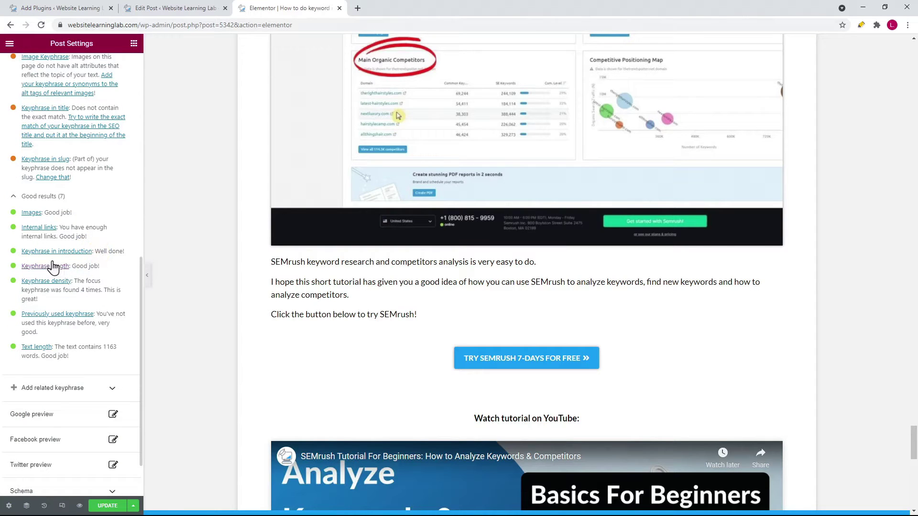
pyautogui.moveTo(30, 299); pyautogui.dragTo(65, 303)
pyautogui.click(76, 283)
# Step: Read the meta description length recommendation among the SEO analysis problems
pyautogui.scroll(6, 76, 284)
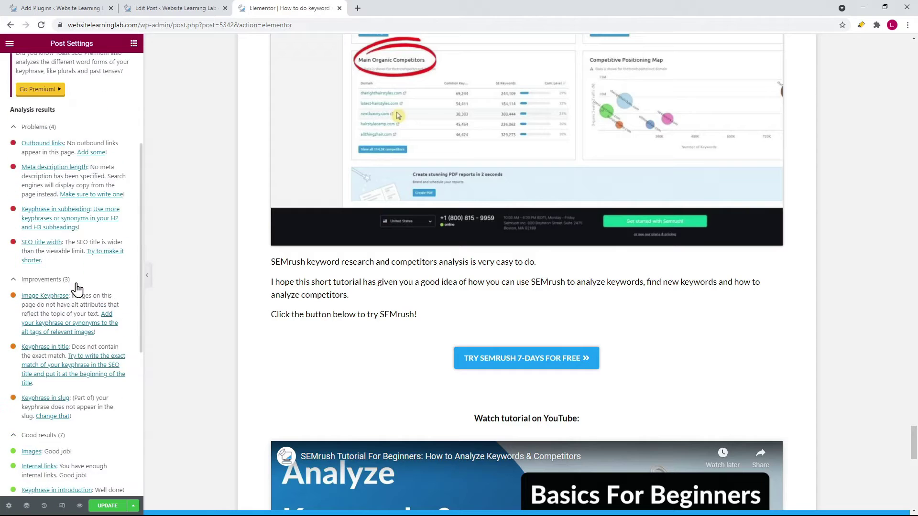
pyautogui.moveTo(23, 214); pyautogui.dragTo(131, 250)
pyautogui.click(124, 202)
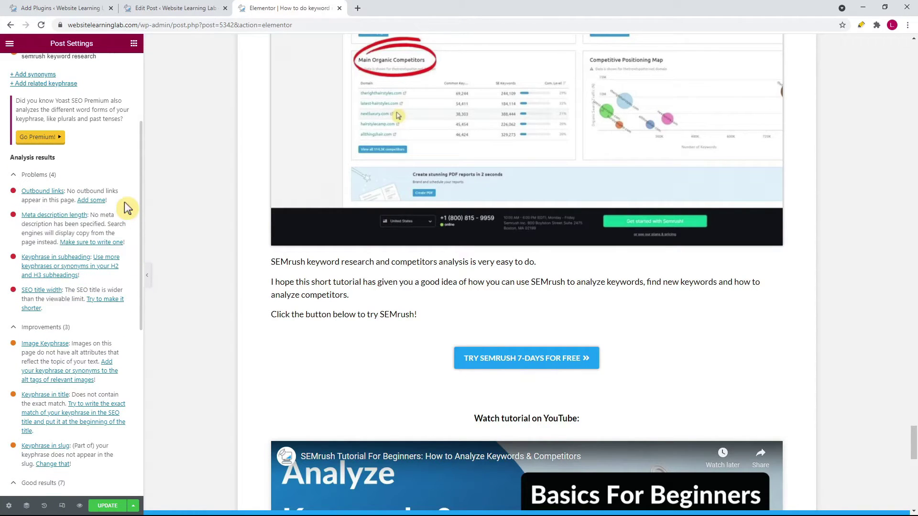
# Step: Copy the introduction's first sentence, "Learn how to do SEMrush keyword research…", into the Yoast SEO meta description in the WordPress post editor
pyautogui.scroll(20, 306, 266)
pyautogui.scroll(-5, 321, 307)
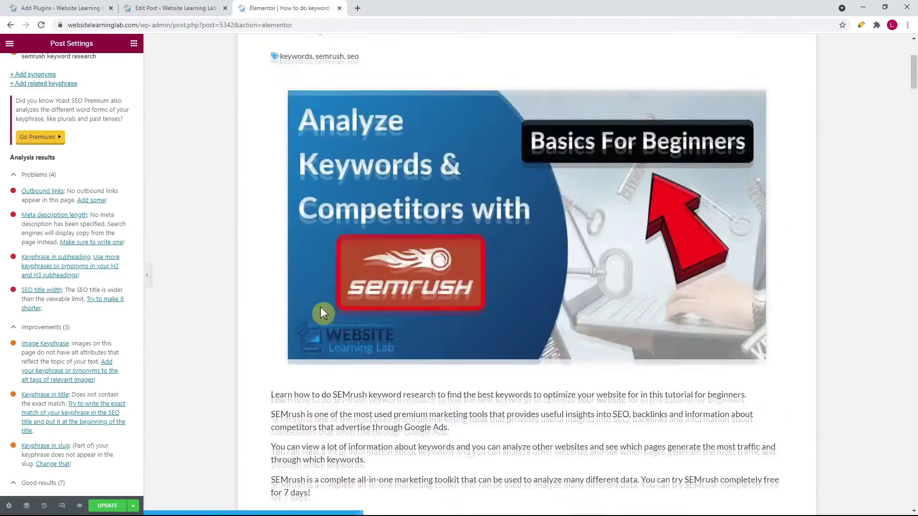
pyautogui.click(312, 371)
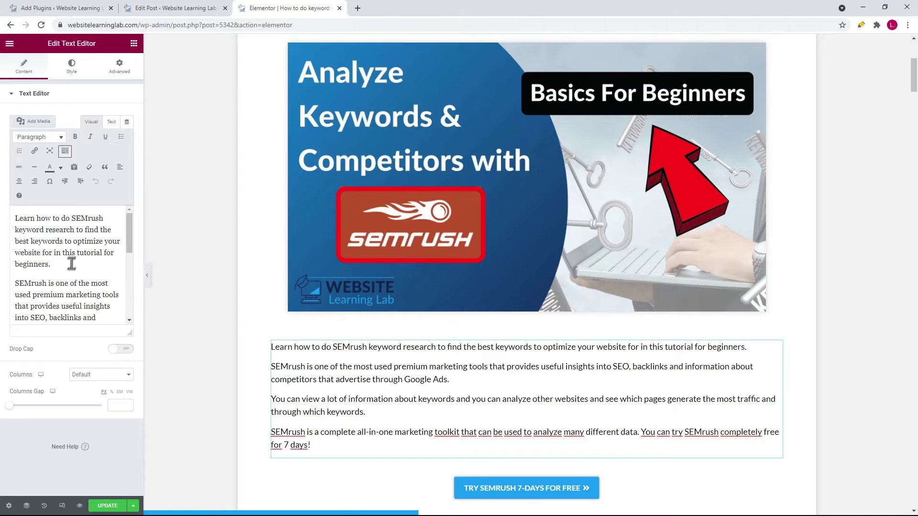
pyautogui.moveTo(77, 259); pyautogui.dragTo(2, 212)
pyautogui.hotkey('ctrl', 'c')
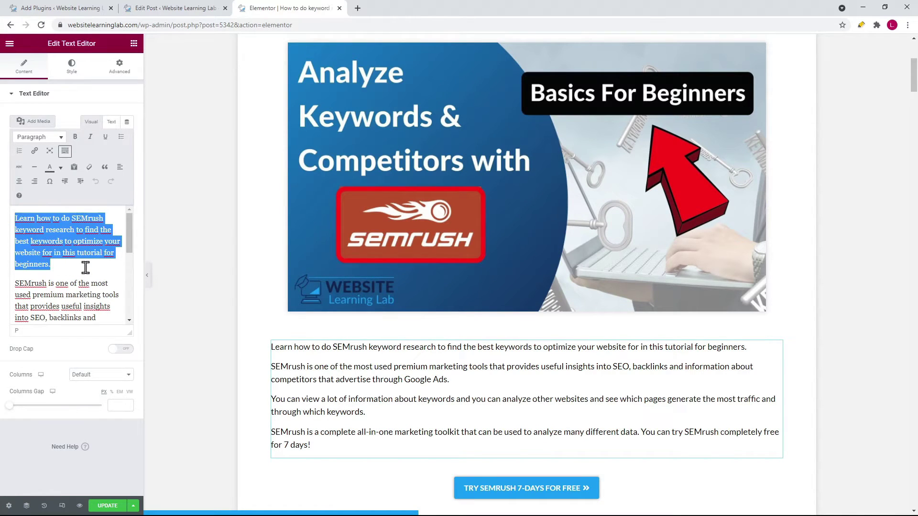
pyautogui.click(190, 9)
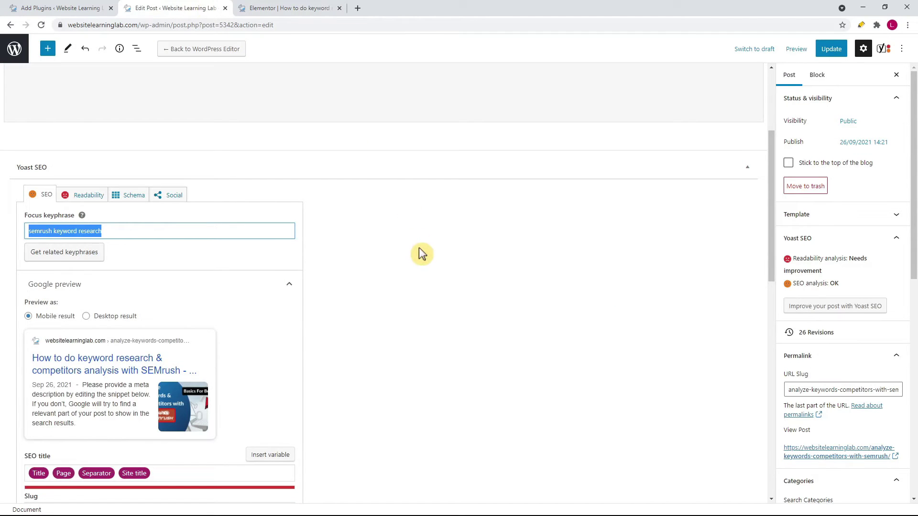
pyautogui.scroll(-5, 421, 253)
pyautogui.click(127, 324)
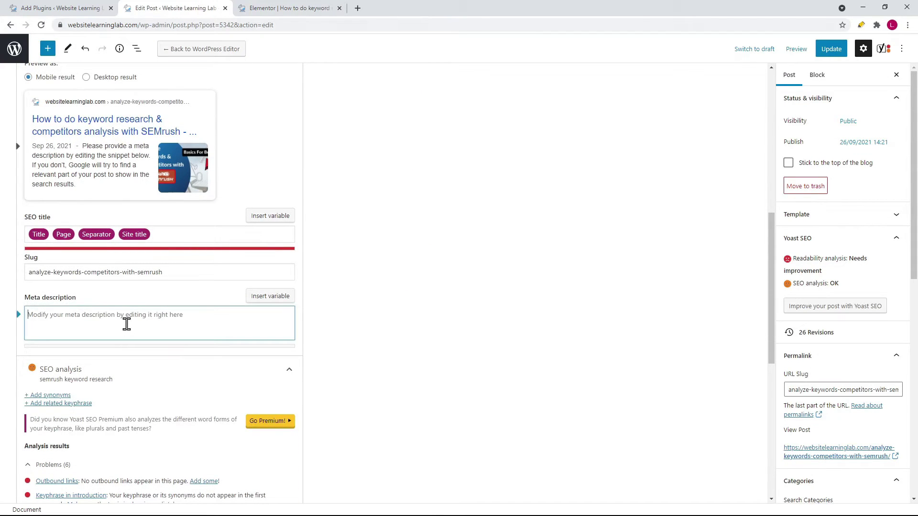
pyautogui.hotkey('ctrl', 'v')
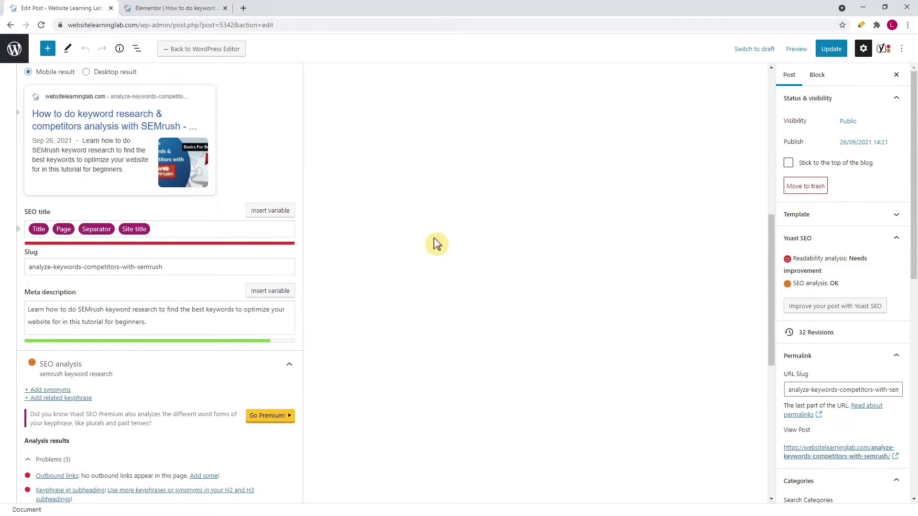
# Step: Check the meta description length result, and read the keyphrase in subheading problem back in Elementor
pyautogui.scroll(-7, 432, 240)
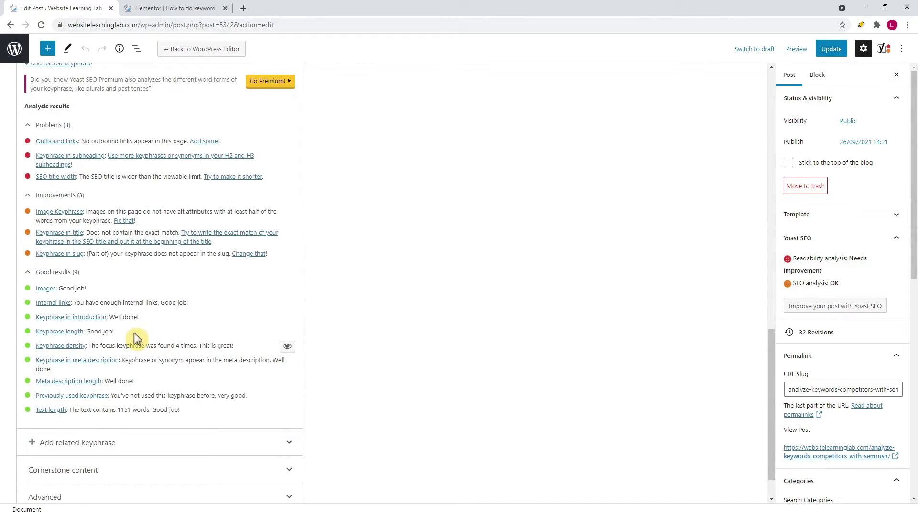
pyautogui.moveTo(138, 381); pyautogui.dragTo(21, 380)
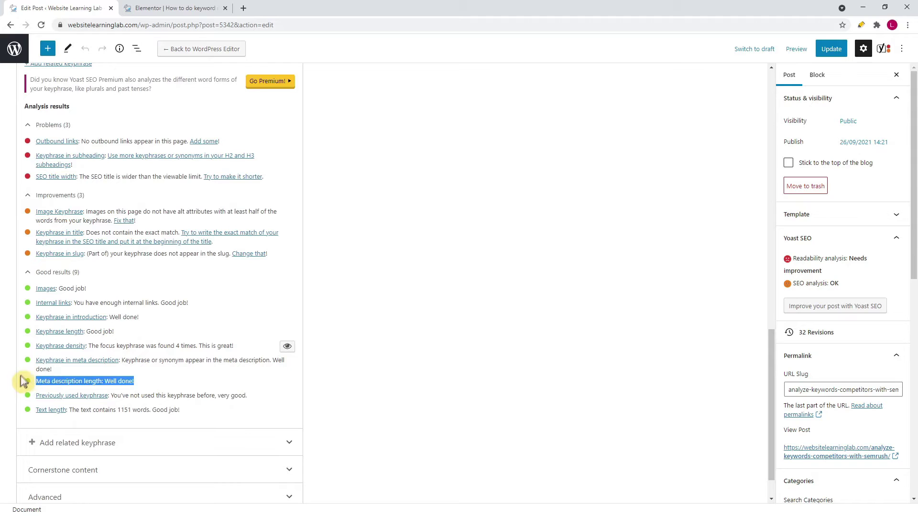
pyautogui.click(177, 8)
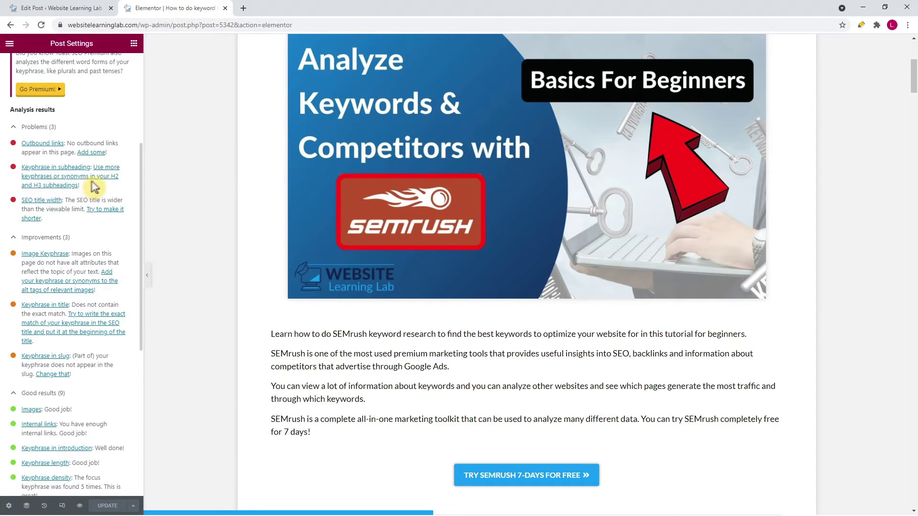
pyautogui.moveTo(101, 188); pyautogui.dragTo(20, 168)
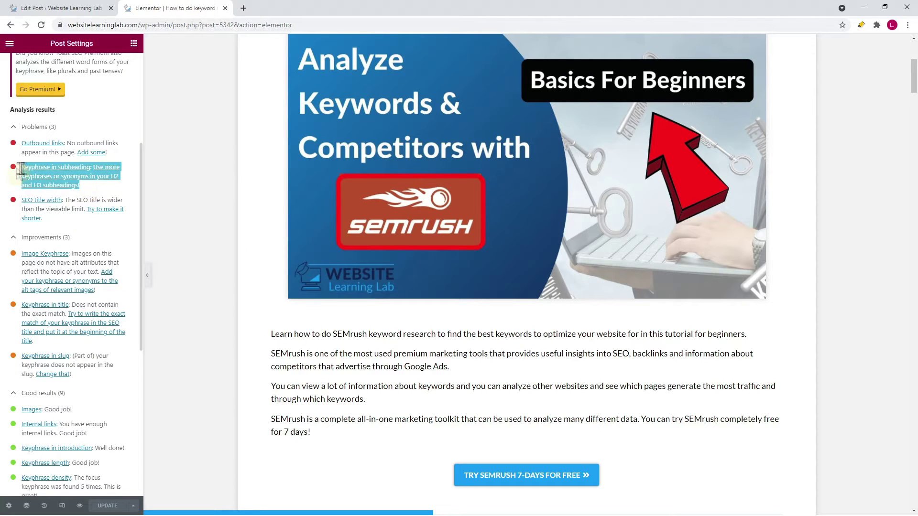
pyautogui.click(102, 194)
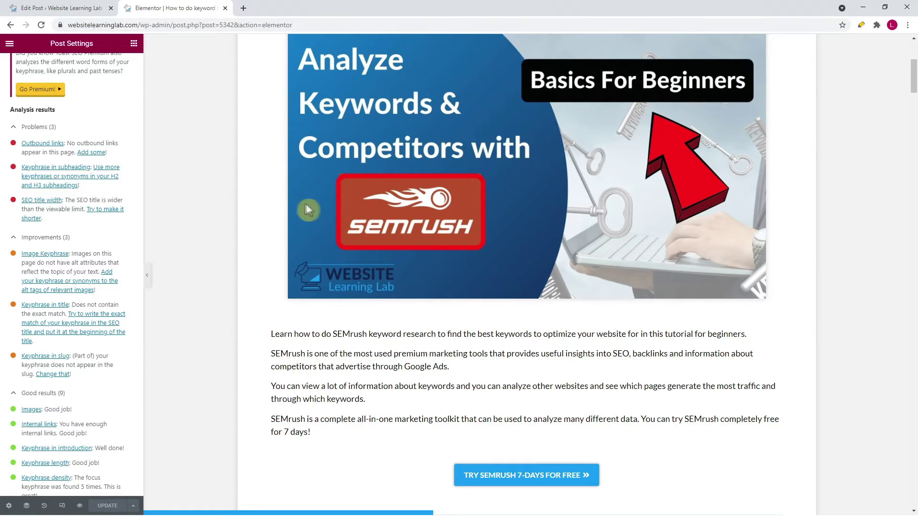
# Step: Add the heading "Get started with SEMrush keyword research today!" above the post's closing paragraphs
pyautogui.scroll(-5, 320, 231)
pyautogui.scroll(-10, 427, 231)
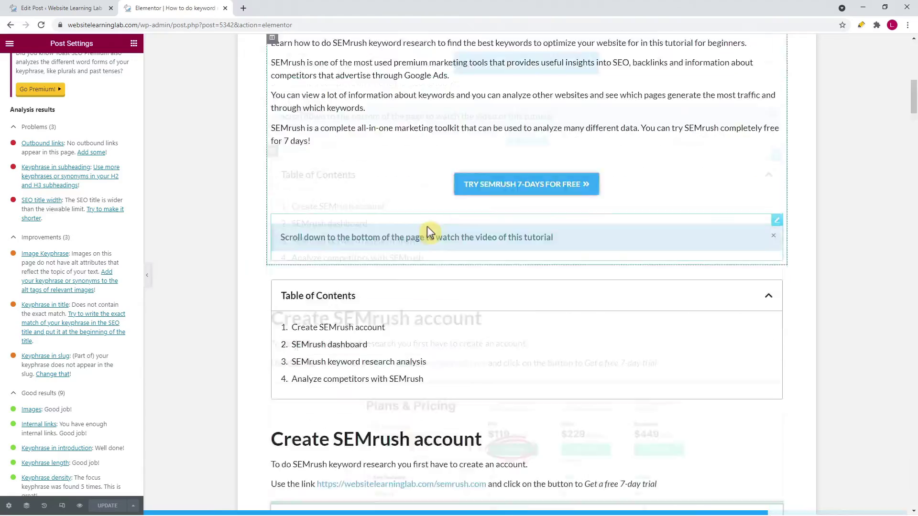
pyautogui.scroll(-20, 427, 231)
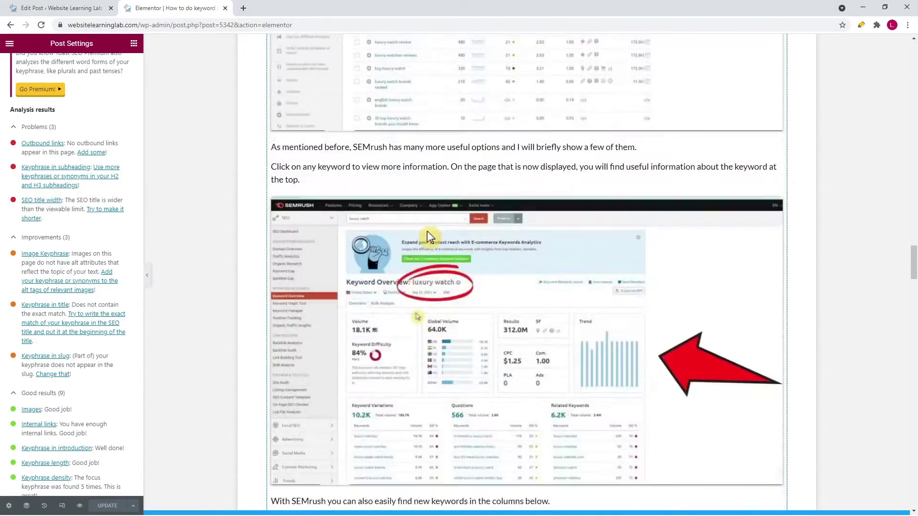
pyautogui.scroll(-20, 426, 234)
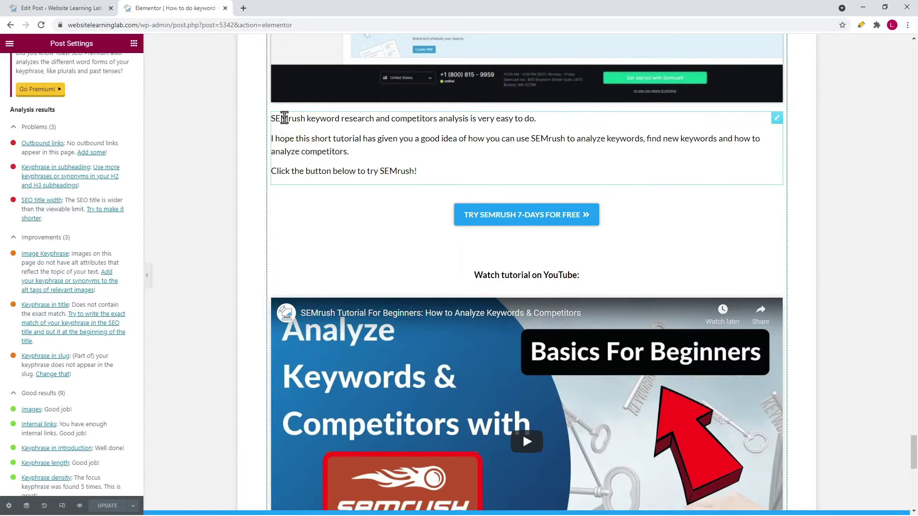
pyautogui.click(285, 118)
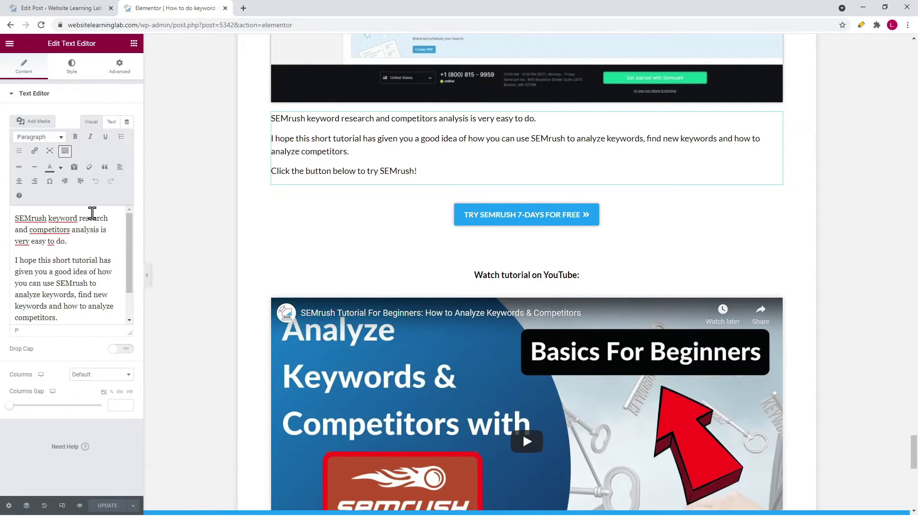
pyautogui.press('Return')
pyautogui.click(35, 217)
pyautogui.write('Get started with SEMrush keyword research today!')
pyautogui.moveTo(60, 274); pyautogui.dragTo(21, 55)
# Step: Return to the Yoast SEO analysis and check the keyphrase in subheading result
pyautogui.click(10, 43)
pyautogui.click(46, 175)
pyautogui.click(59, 202)
pyautogui.scroll(-4, 72, 287)
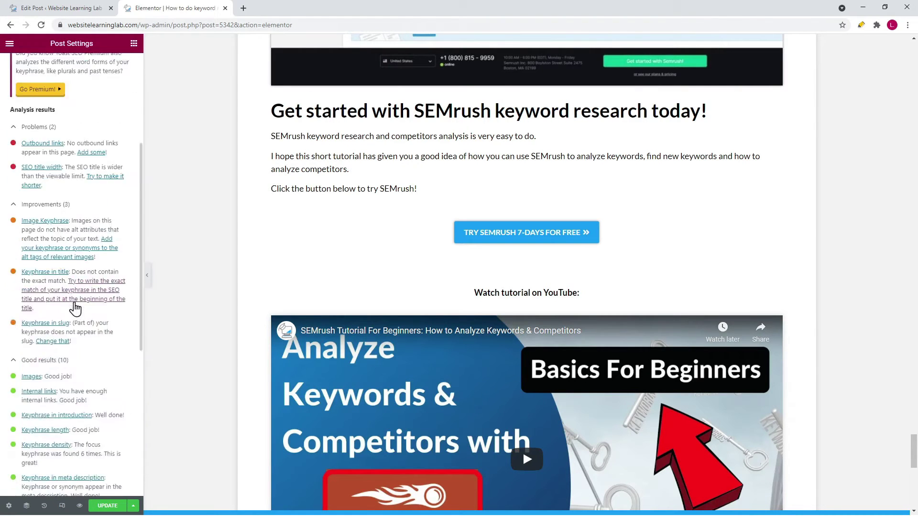
pyautogui.scroll(-4, 76, 306)
pyautogui.moveTo(117, 388); pyautogui.dragTo(18, 366)
# Step: Read the SEO title width recommendation among the SEO analysis problems
pyautogui.scroll(4, 113, 289)
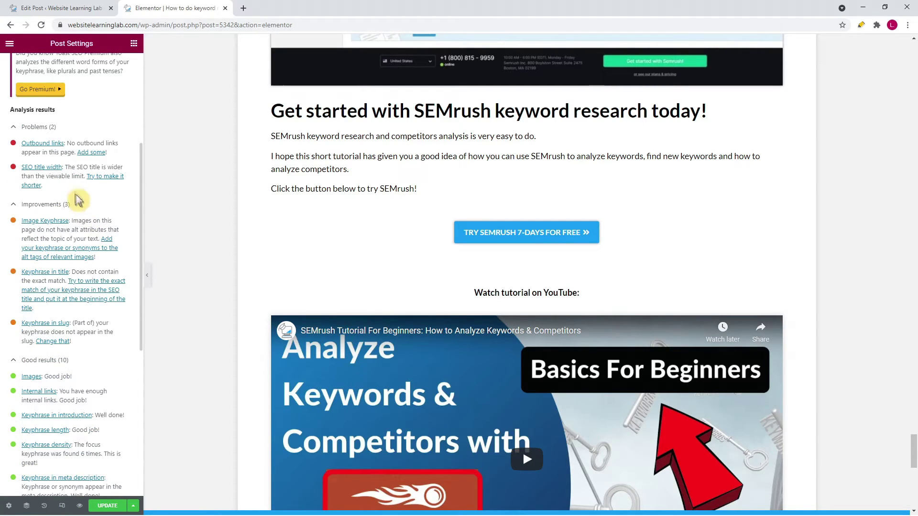
pyautogui.moveTo(67, 187); pyautogui.dragTo(20, 168)
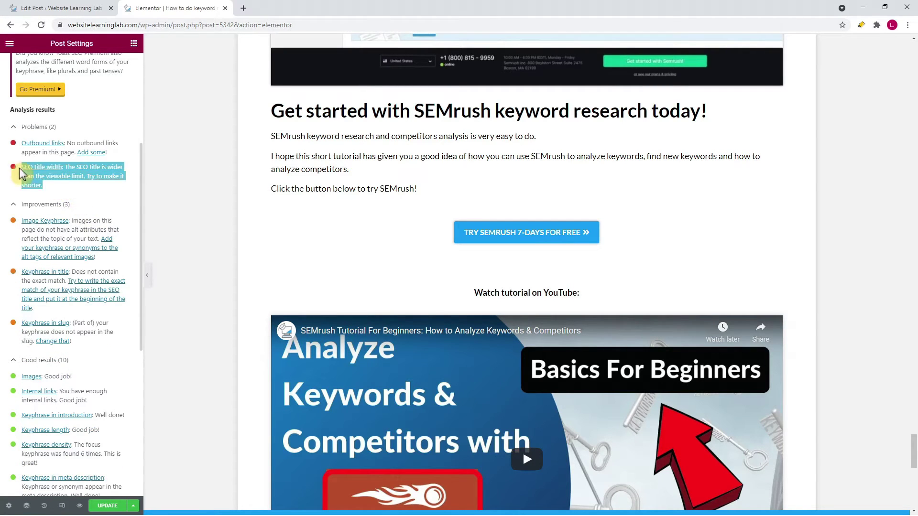
pyautogui.click(88, 194)
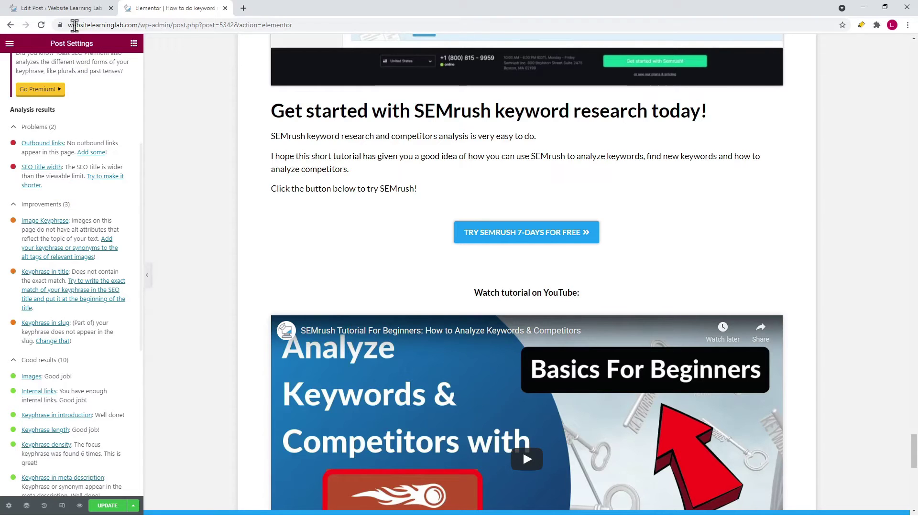
# Step: In the WordPress post editor, replace the SEO title with "SEMrush keyword research and competitors analysis tutorial for beginners"
pyautogui.click(78, 10)
pyautogui.scroll(2, 172, 144)
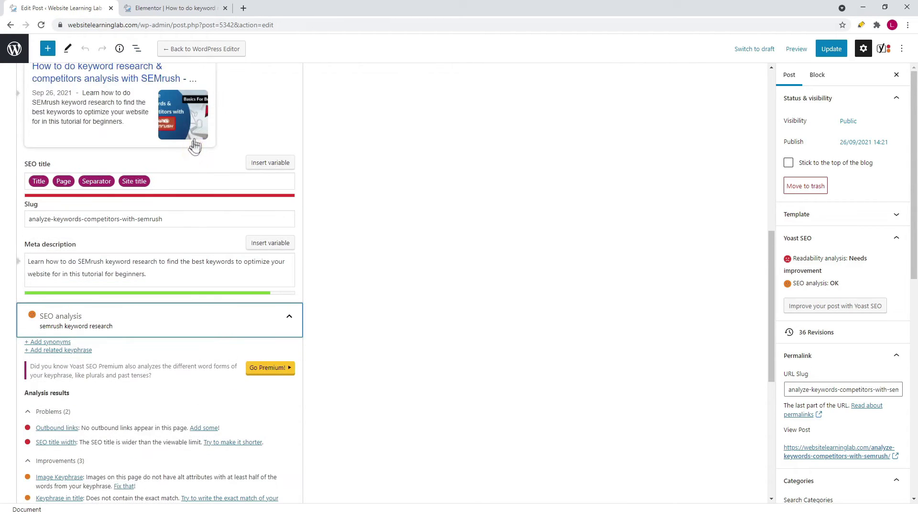
pyautogui.moveTo(177, 181); pyautogui.dragTo(20, 180)
pyautogui.scroll(2, 125, 201)
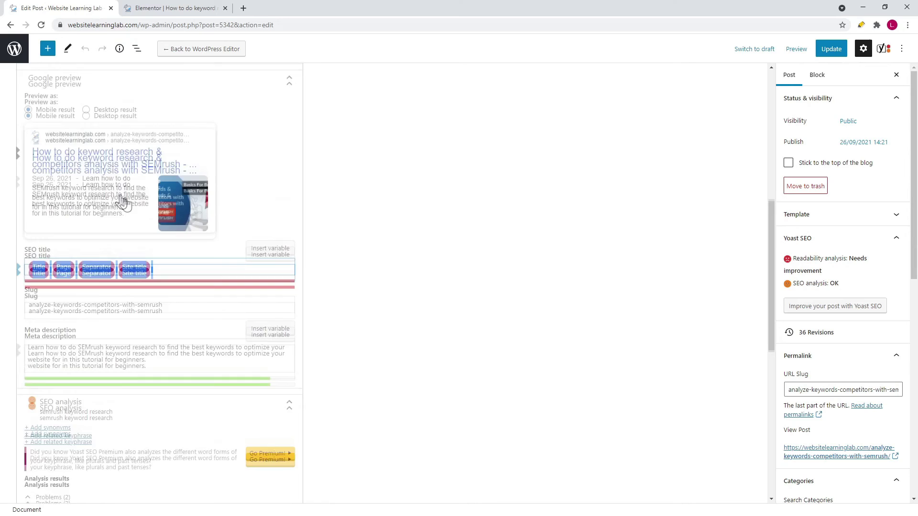
pyautogui.write('SEMrush keyword research and competitors analysis tutorial for beginners')
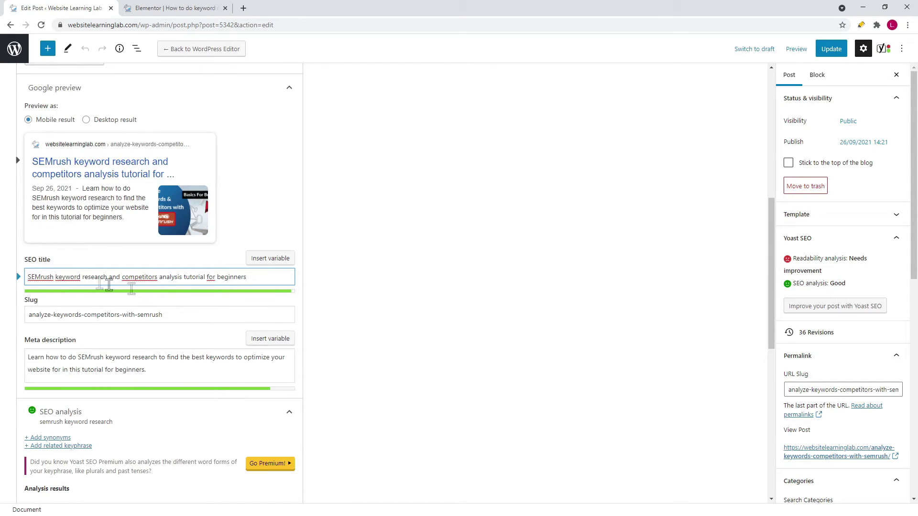
pyautogui.scroll(8, 431, 275)
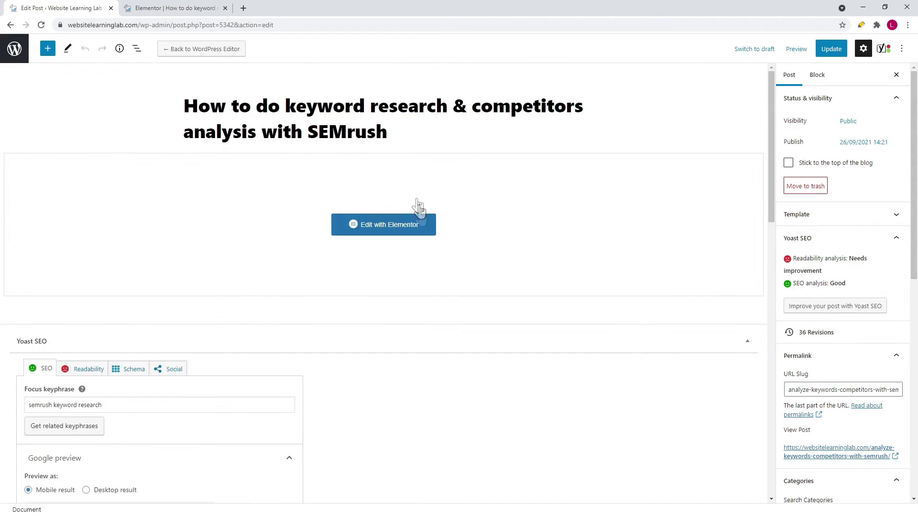
# Step: Replace the post title with "SEMrush keyword research and competitors analysis tutorial for beginners"
pyautogui.moveTo(412, 136); pyautogui.dragTo(155, 110)
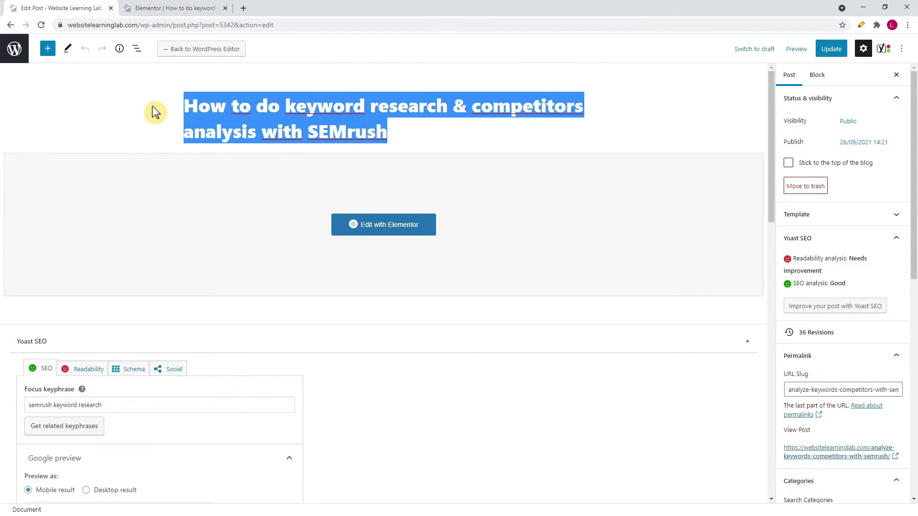
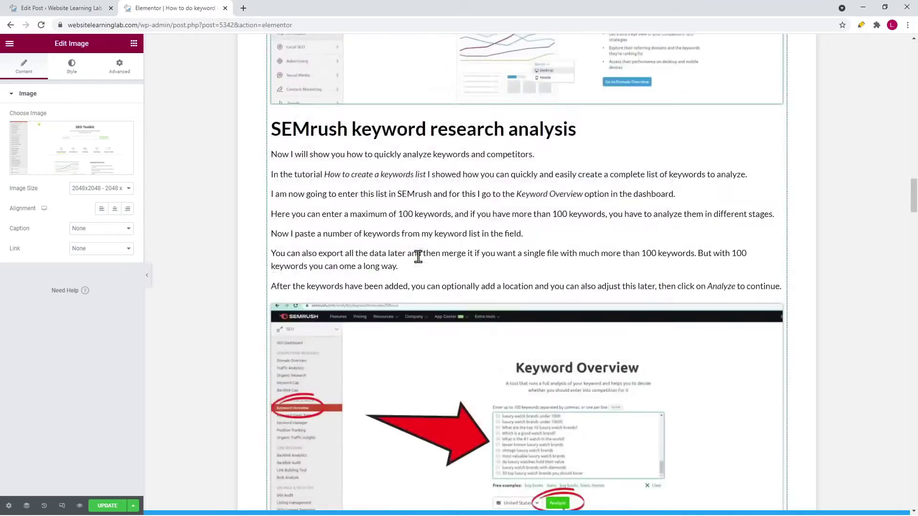
# Step: In the Elementor editor, set the SEMrush dashboard image's alt text, caption and description to "How to do SEMrush keyword research" and reinsert it
pyautogui.click(96, 137)
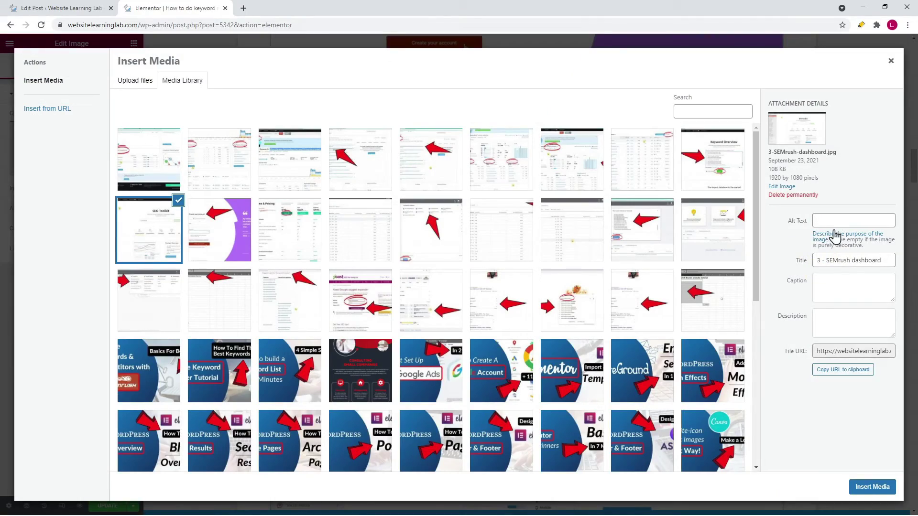
pyautogui.write('SEMrush keyword research')
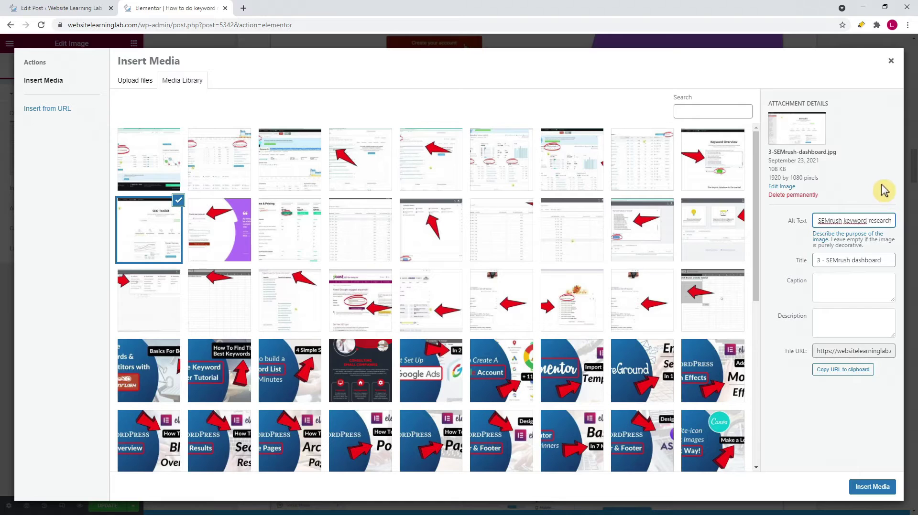
pyautogui.click(829, 287)
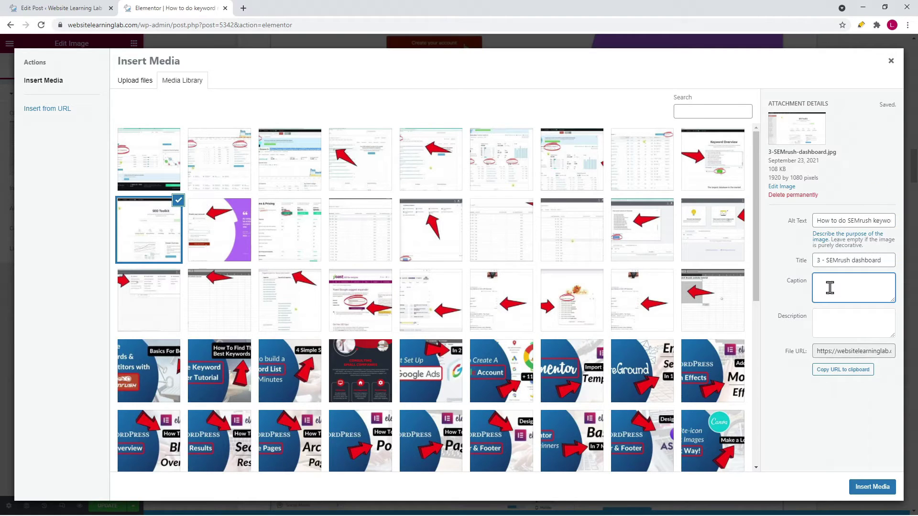
pyautogui.click(833, 328)
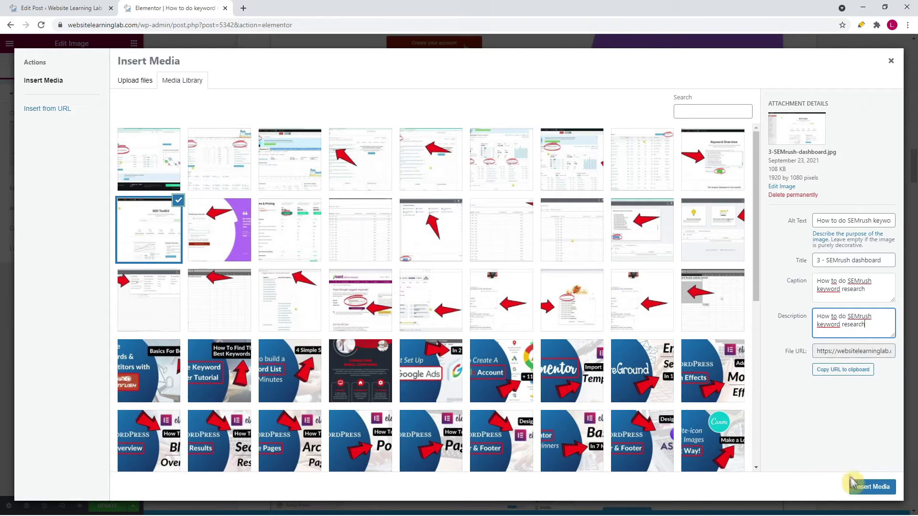
pyautogui.click(873, 487)
# Step: Set the alt text, caption and description of the image 4-SEMrush-keyword-overview.jpg to "SEMrush keyword research overview" and reinsert it
pyautogui.scroll(-1, 582, 307)
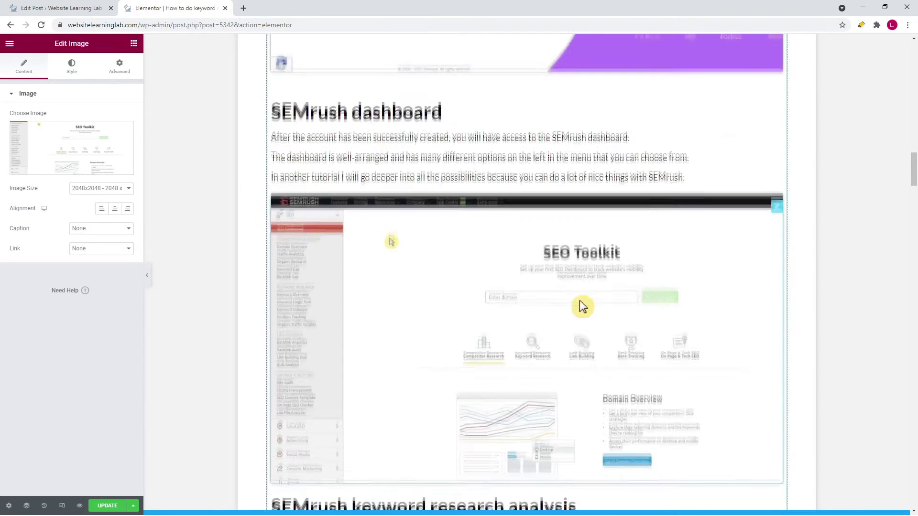
pyautogui.scroll(-2, 582, 307)
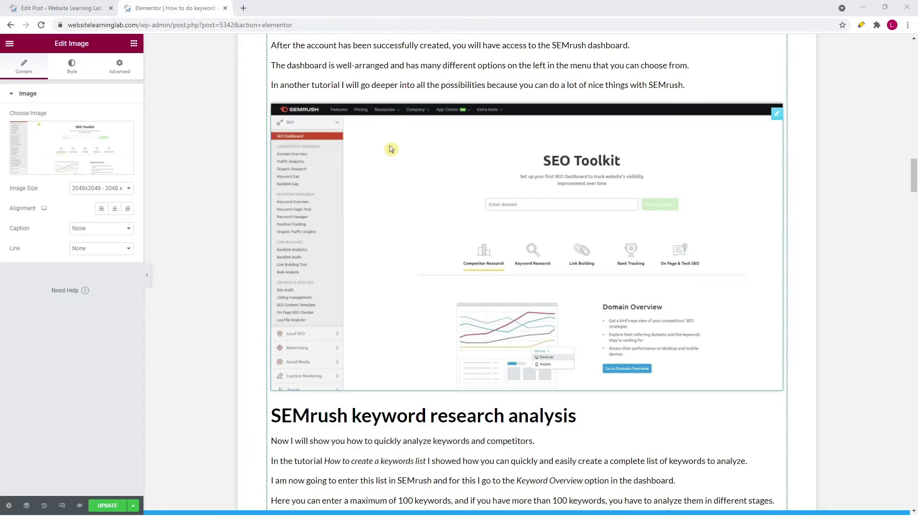
pyautogui.scroll(-10, 526, 272)
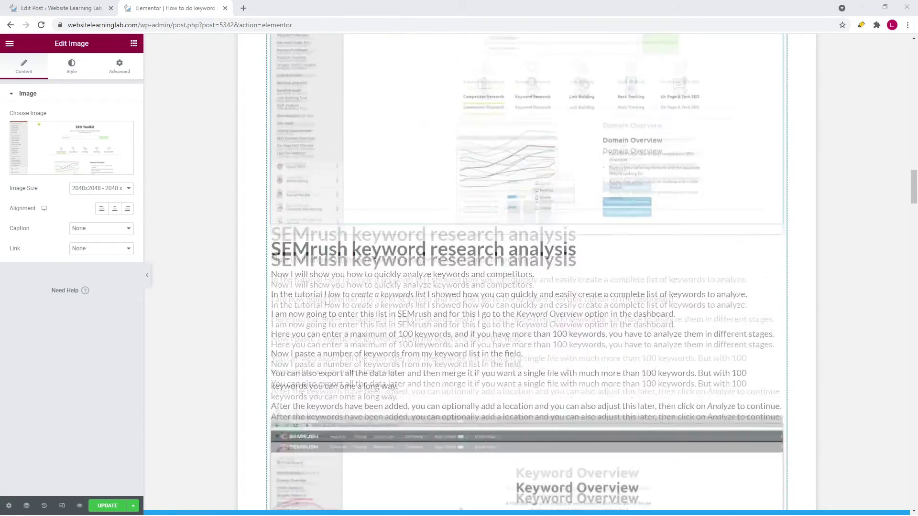
pyautogui.click(556, 219)
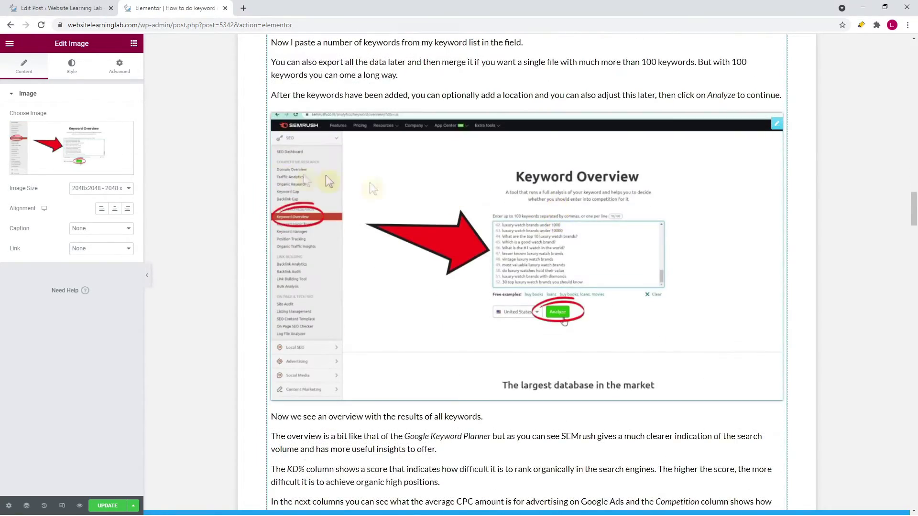
pyautogui.click(84, 147)
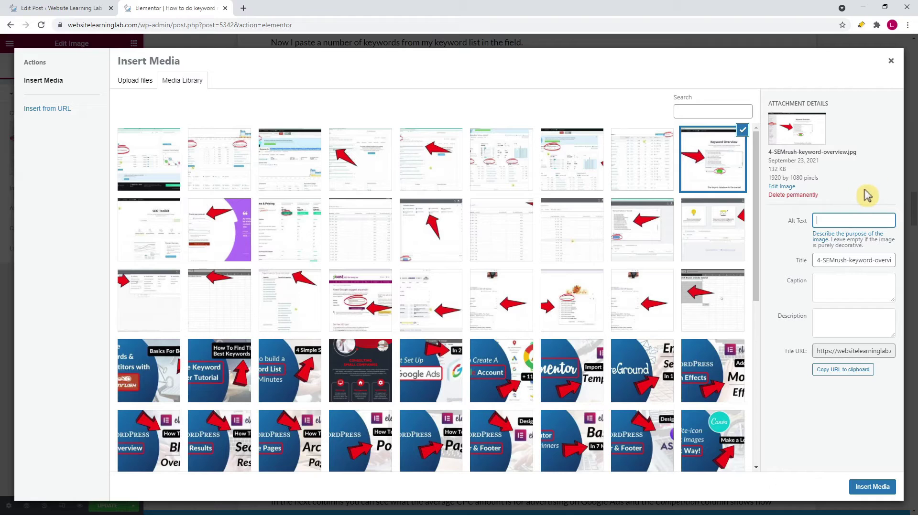
pyautogui.write('keyword research overview')
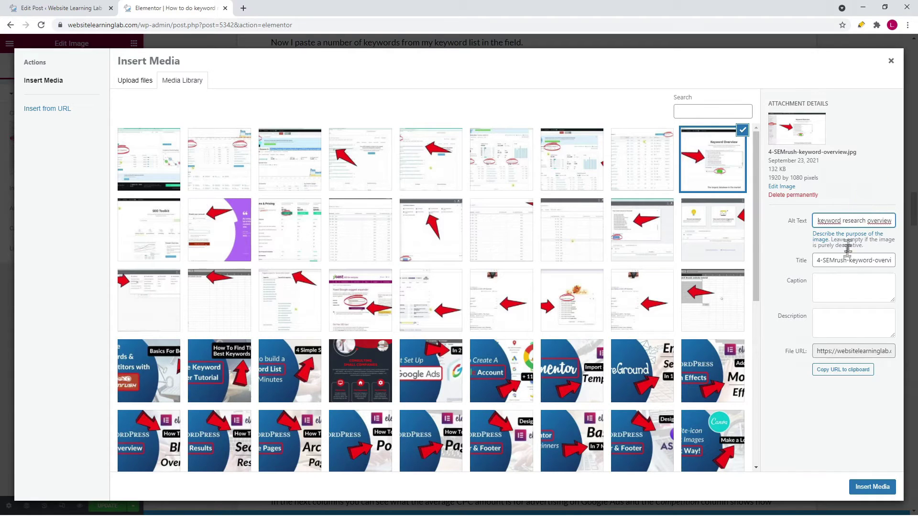
pyautogui.click(830, 284)
pyautogui.click(828, 321)
pyautogui.moveTo(843, 332); pyautogui.dragTo(814, 317)
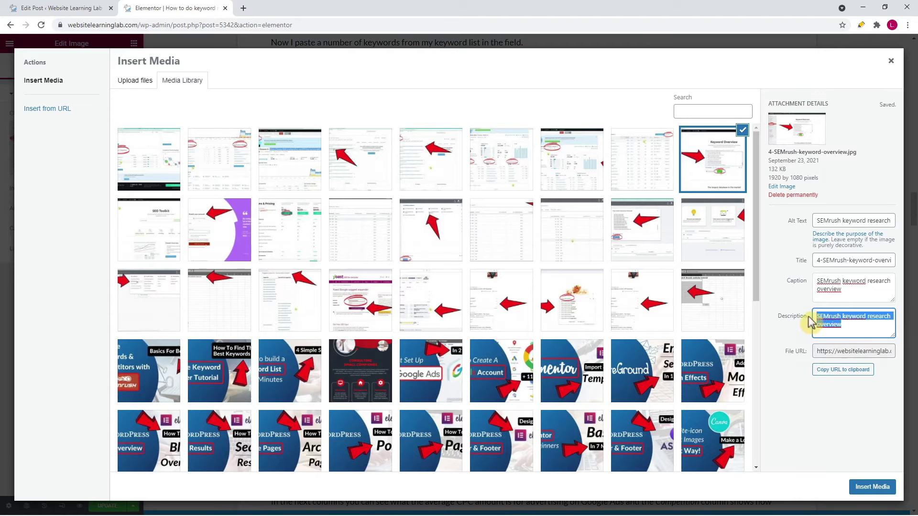
pyautogui.click(874, 487)
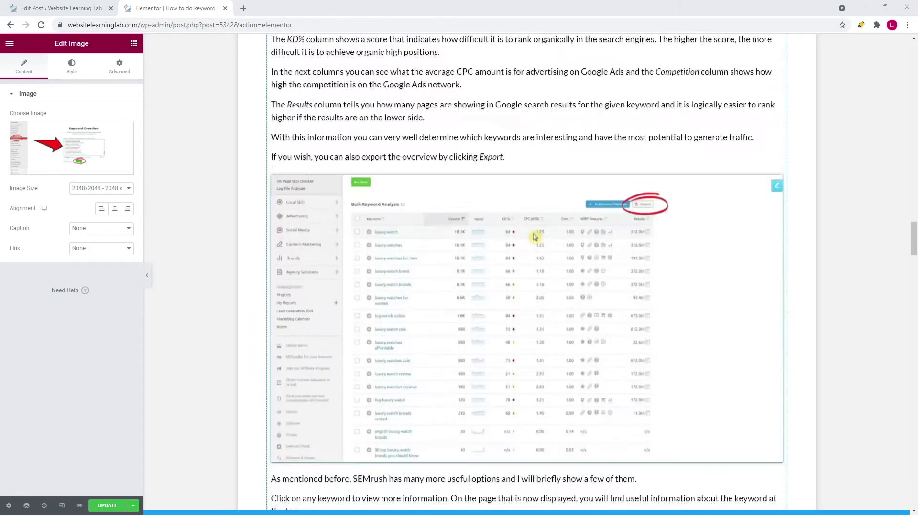
# Step: Give the Bulk Keyword Analysis image the alt text, caption and description "SEMrush keyword research find relevant keywords" and reinsert it
pyautogui.scroll(-2, 526, 273)
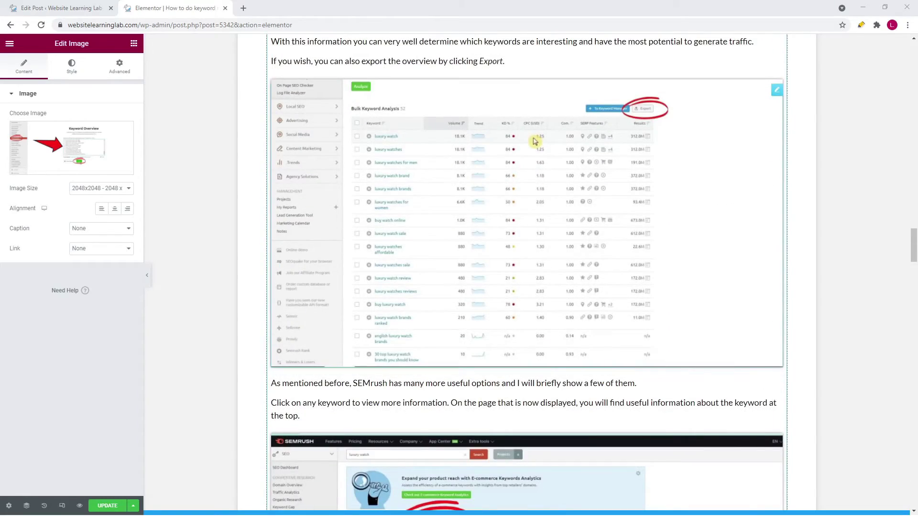
pyautogui.click(87, 158)
pyautogui.click(817, 221)
pyautogui.write('SEMrush keyword research find relevant keywords')
pyautogui.click(828, 287)
pyautogui.write('SEMrush keyword research find relevant keywords')
pyautogui.click(821, 321)
pyautogui.write('SEMrush keyword research find relevant keywords')
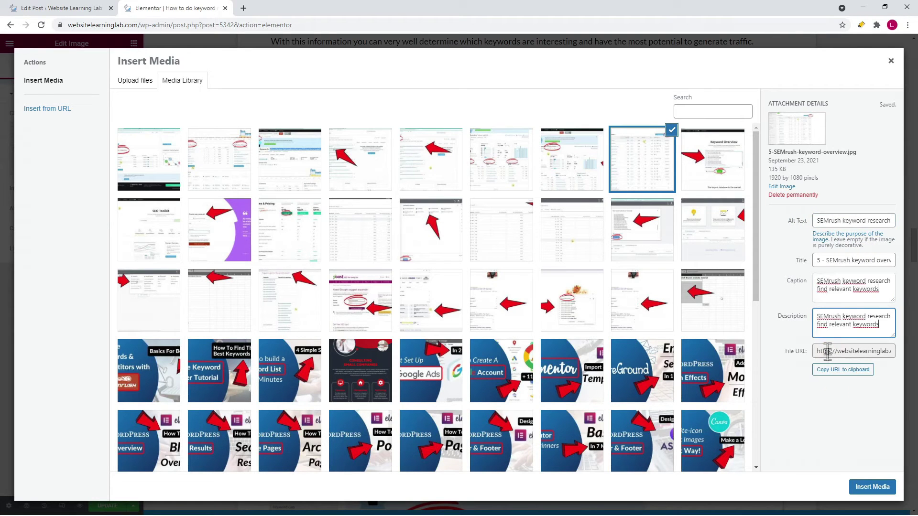
pyautogui.click(871, 487)
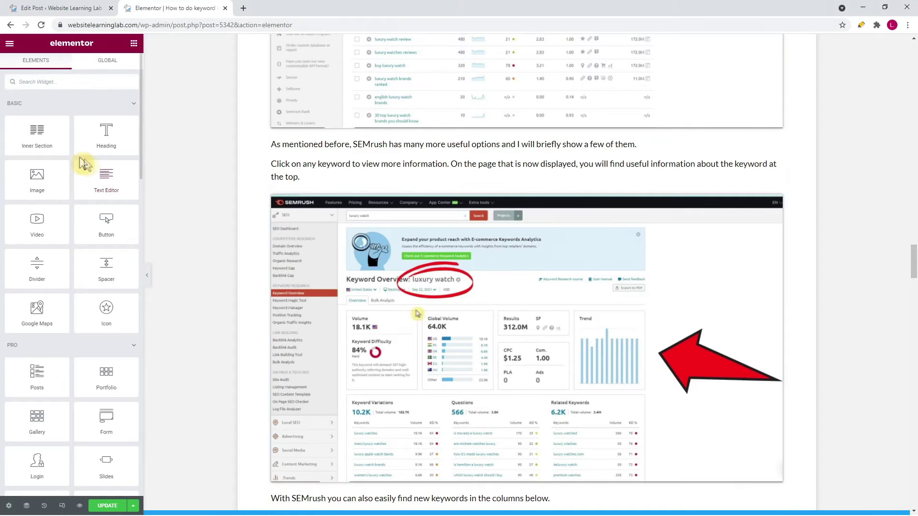
# Step: Fill in the alt text, caption and description of the "luxury watch" Keyword Overview image with the same text and reinsert it
pyautogui.click(341, 217)
pyautogui.click(129, 153)
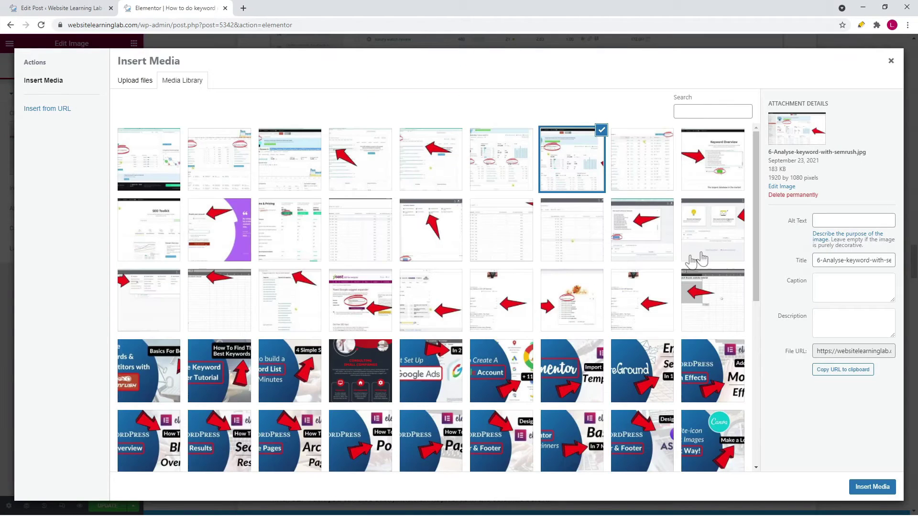
pyautogui.click(839, 216)
pyautogui.click(834, 279)
pyautogui.hotkey('ctrl', 'v')
pyautogui.click(834, 308)
pyautogui.hotkey('ctrl', 'v')
pyautogui.click(872, 487)
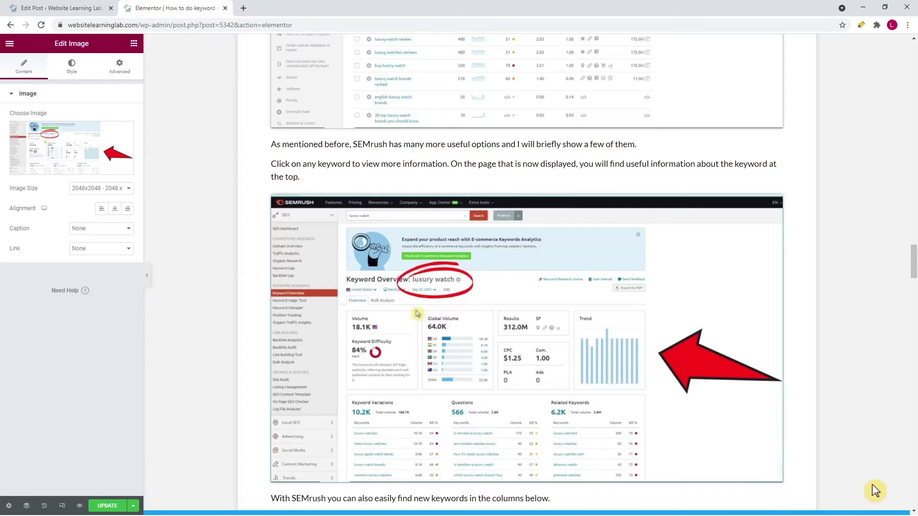
# Step: Add alt text, caption and description starting with "SEMrush keyword research competitors" to the SERP analysis image and reinsert it
pyautogui.scroll(-10, 688, 331)
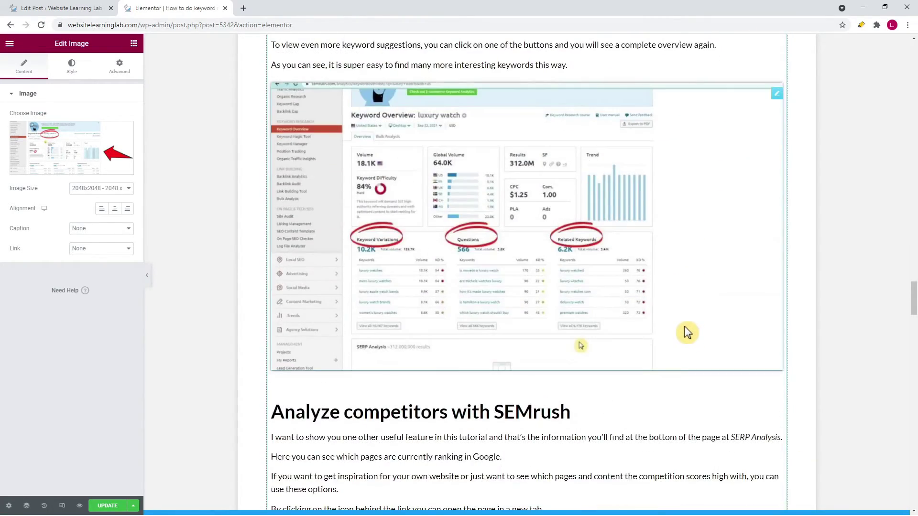
pyautogui.scroll(-9, 683, 327)
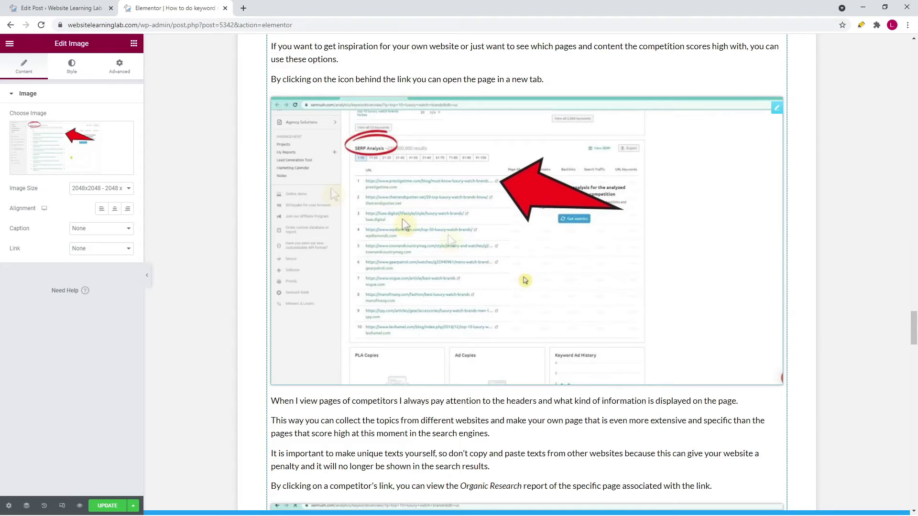
pyautogui.click(85, 136)
pyautogui.click(838, 222)
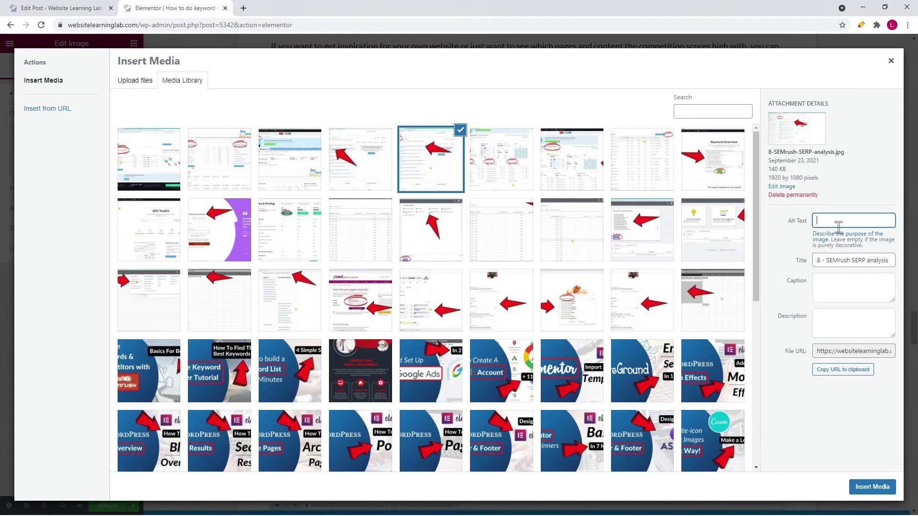
pyautogui.click(837, 286)
pyautogui.write('SEMrush keyword research competitors')
pyautogui.click(830, 323)
pyautogui.write('SEMrush keyword research competitors')
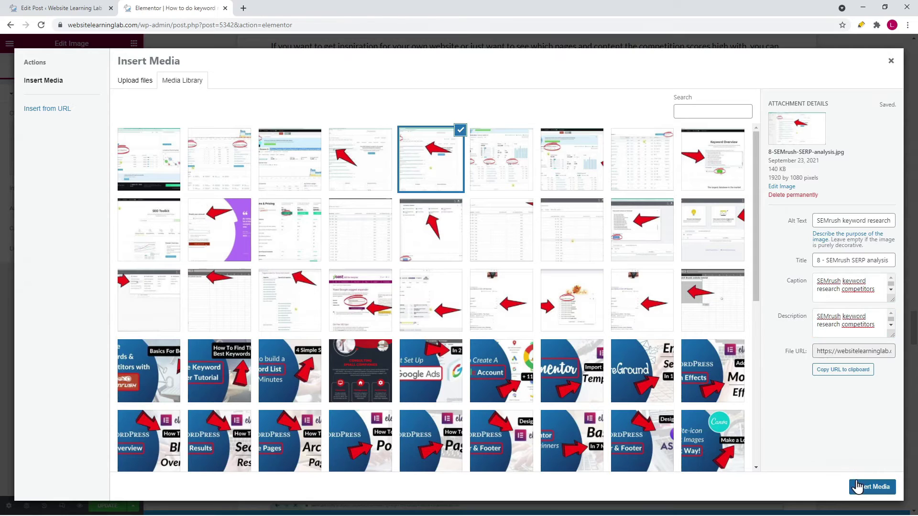
pyautogui.click(855, 486)
# Step: Return to the Yoast SEO analysis and check the image keyphrase and keyphrase in slug results
pyautogui.click(10, 43)
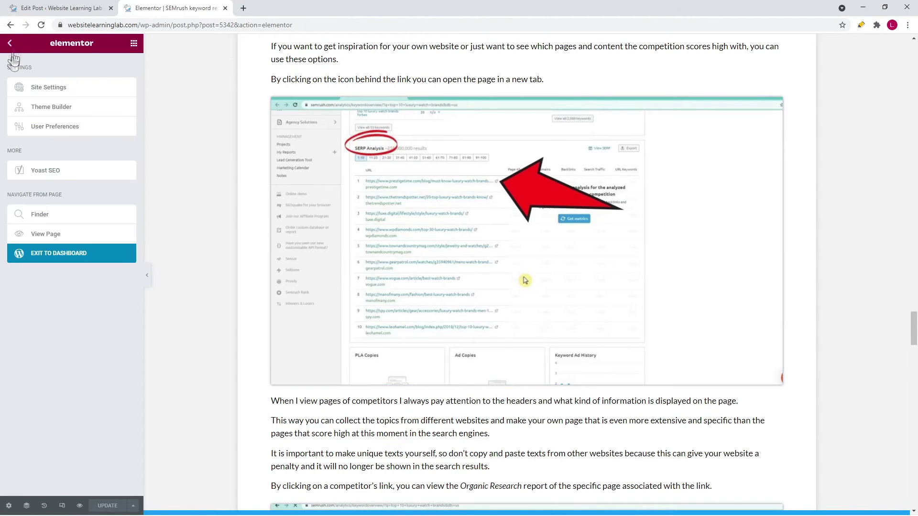
pyautogui.click(50, 177)
pyautogui.click(58, 193)
pyautogui.scroll(-1, 75, 301)
pyautogui.moveTo(107, 383); pyautogui.dragTo(9, 389)
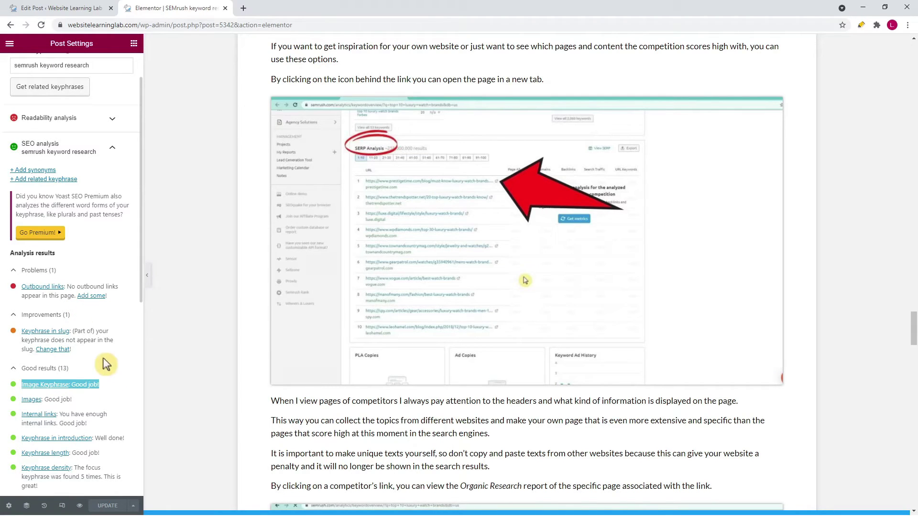
pyautogui.moveTo(96, 351); pyautogui.dragTo(11, 334)
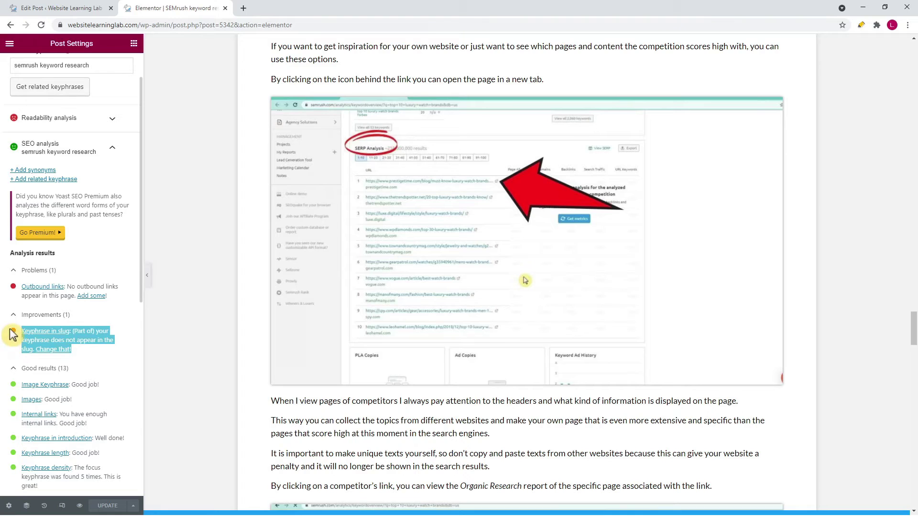
pyautogui.click(121, 319)
pyautogui.click(121, 319)
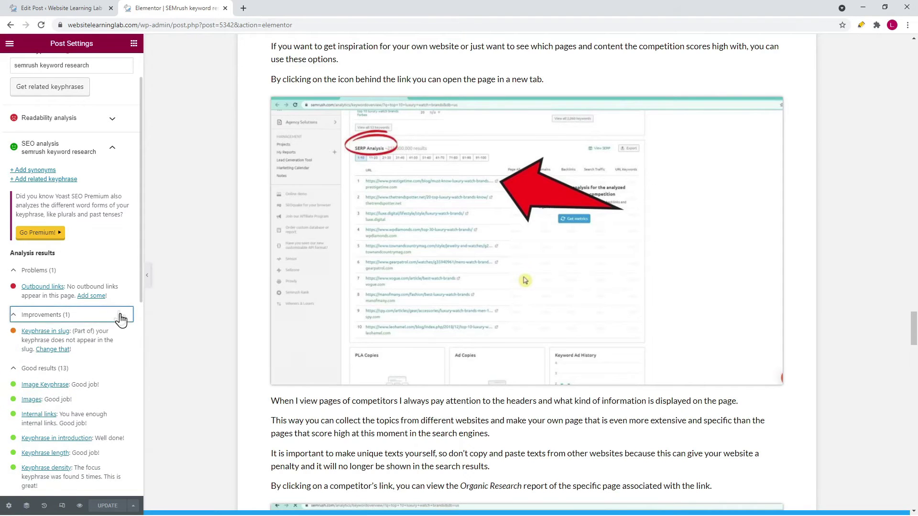
# Step: In the WordPress post editor, replace the post's slug with "semrush-keyword-research-and-competitors-analysis-tutorial-for-beginners"
pyautogui.click(60, 9)
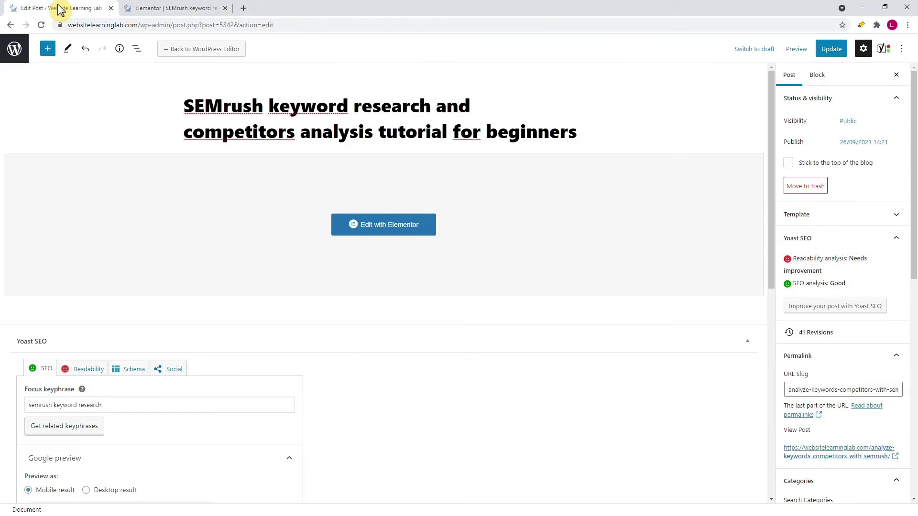
pyautogui.scroll(-6, 266, 203)
pyautogui.scroll(-2, 274, 209)
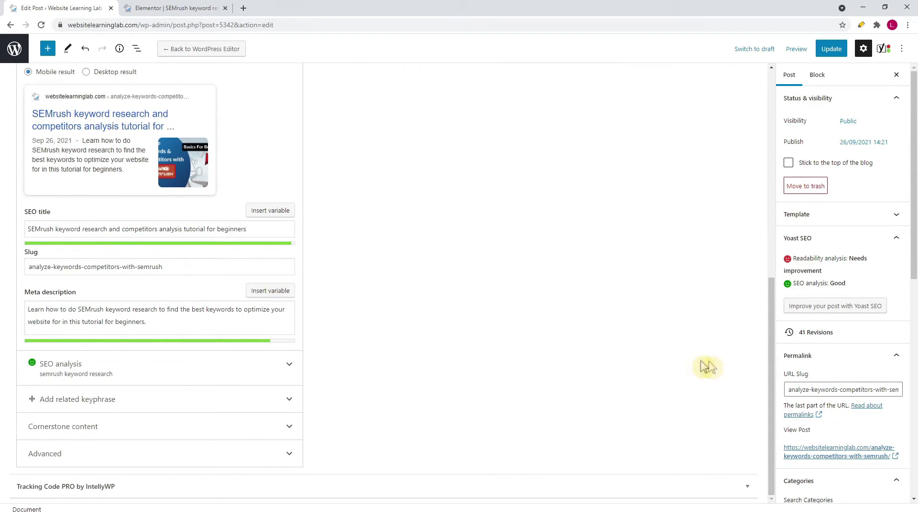
pyautogui.moveTo(788, 390); pyautogui.dragTo(898, 382)
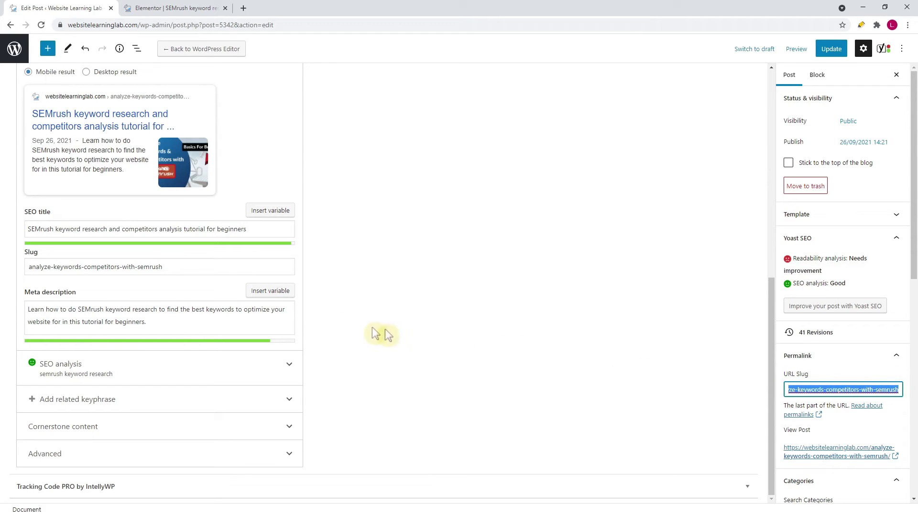
pyautogui.moveTo(204, 267); pyautogui.dragTo(17, 275)
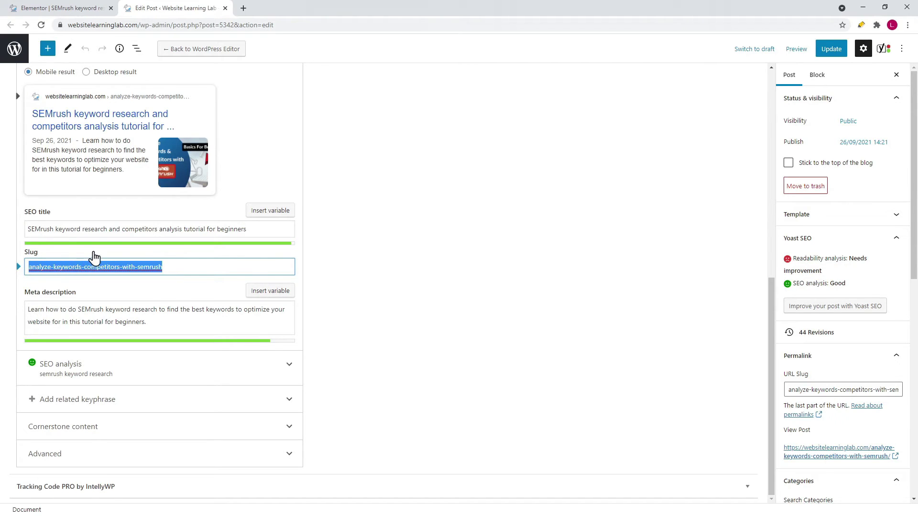
pyautogui.write('semrush-keyword-research-and-competitors-analysis-tutorial-for-beginners')
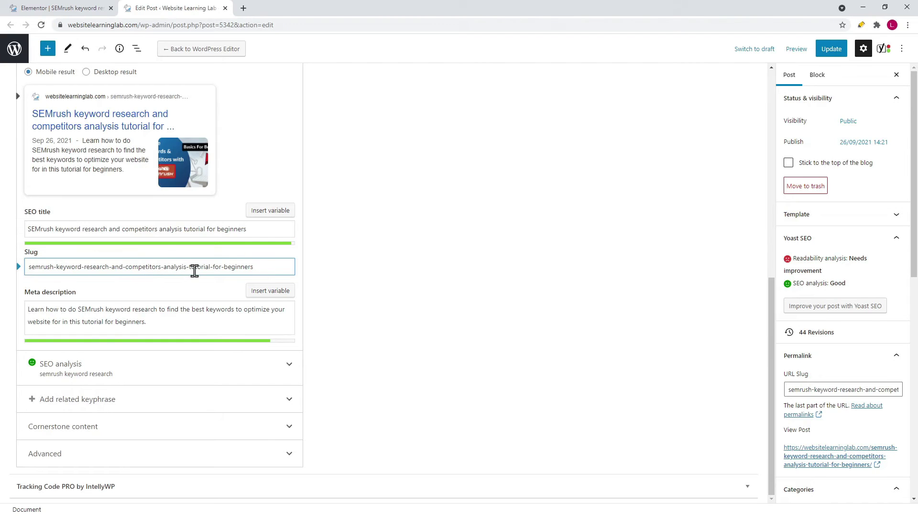
# Step: Compare the post title with the SEO title, and expand the SEO analysis to review its problems and good results
pyautogui.scroll(3, 194, 272)
pyautogui.scroll(6, 371, 370)
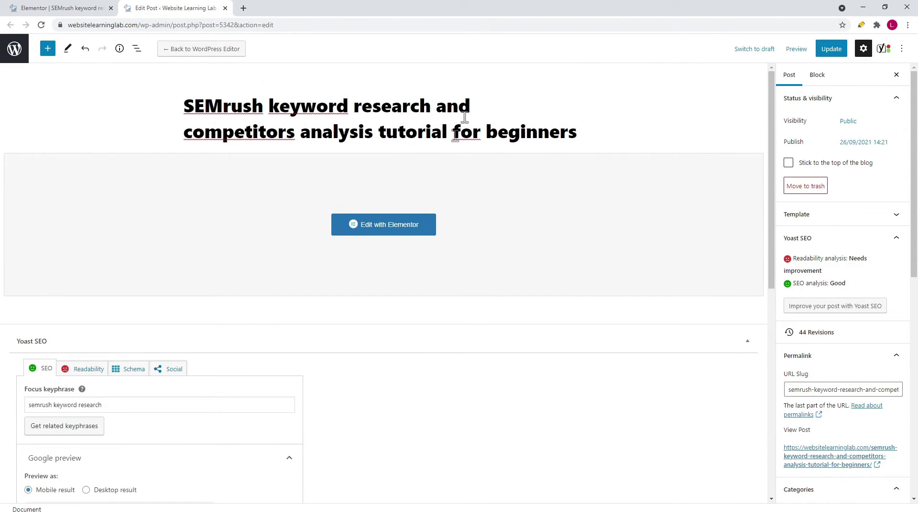
pyautogui.scroll(-5, 401, 193)
pyautogui.moveTo(28, 362); pyautogui.dragTo(420, 338)
pyautogui.click(421, 339)
pyautogui.scroll(-2, 355, 387)
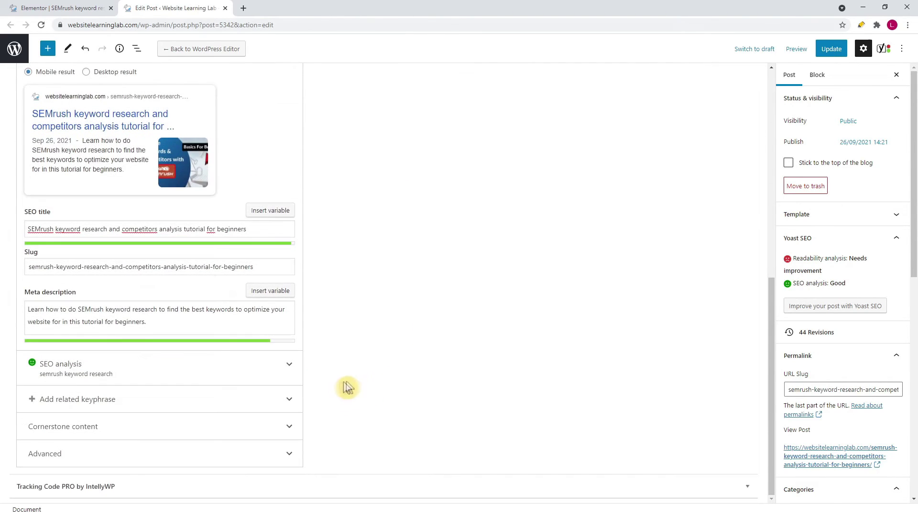
pyautogui.click(291, 361)
pyautogui.scroll(-5, 364, 326)
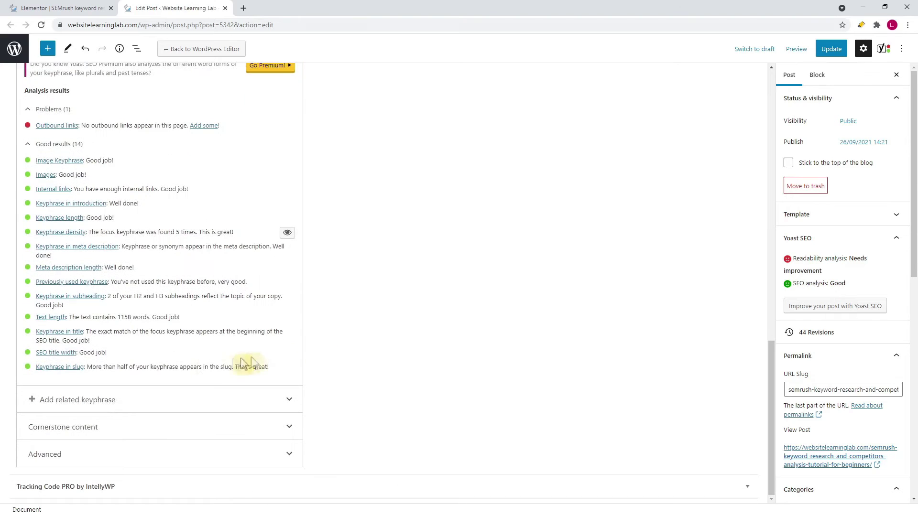
# Step: Review the keyphrase in slug result and the outbound links problem in the Yoast SEO analysis
pyautogui.moveTo(278, 372); pyautogui.dragTo(20, 372)
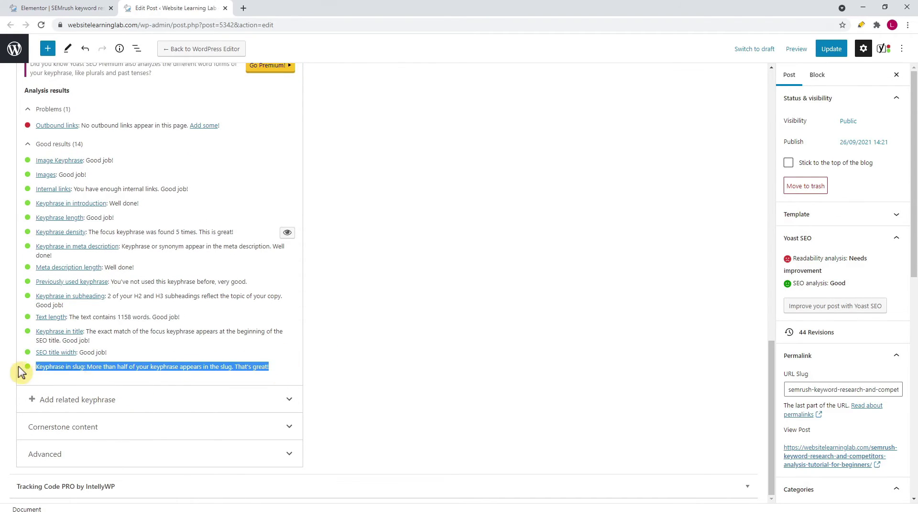
pyautogui.click(443, 281)
pyautogui.scroll(2, 430, 280)
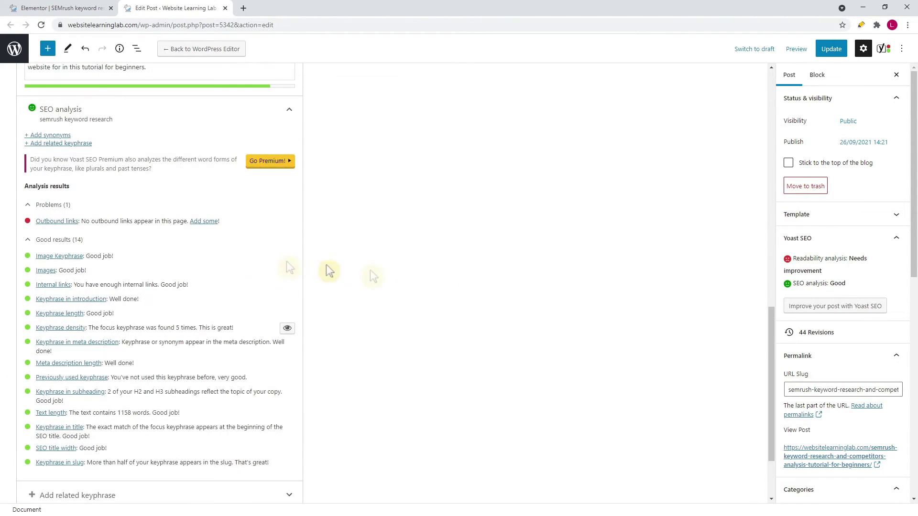
pyautogui.moveTo(221, 221); pyautogui.dragTo(30, 227)
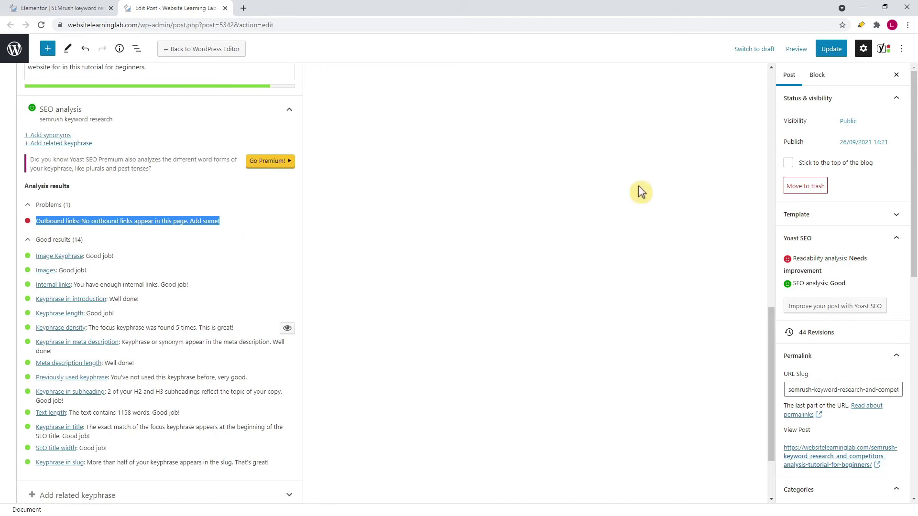
pyautogui.click(485, 252)
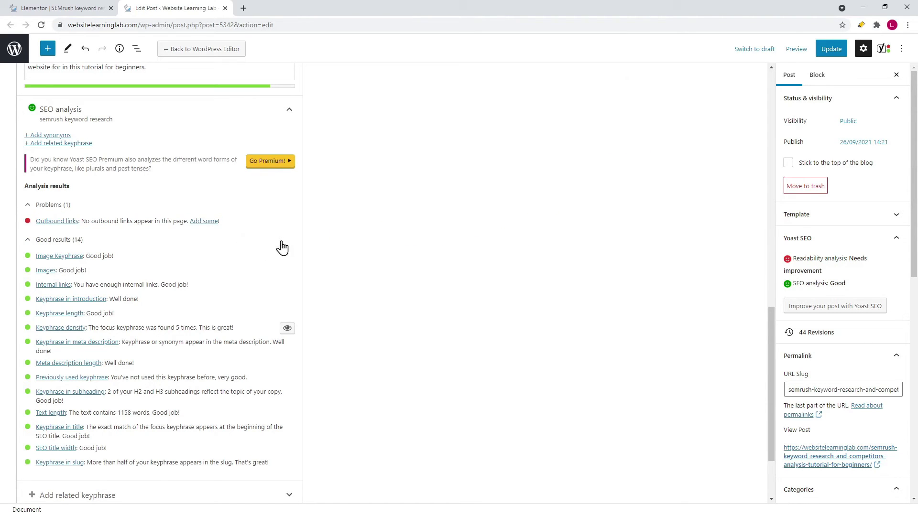
pyautogui.scroll(1, 282, 248)
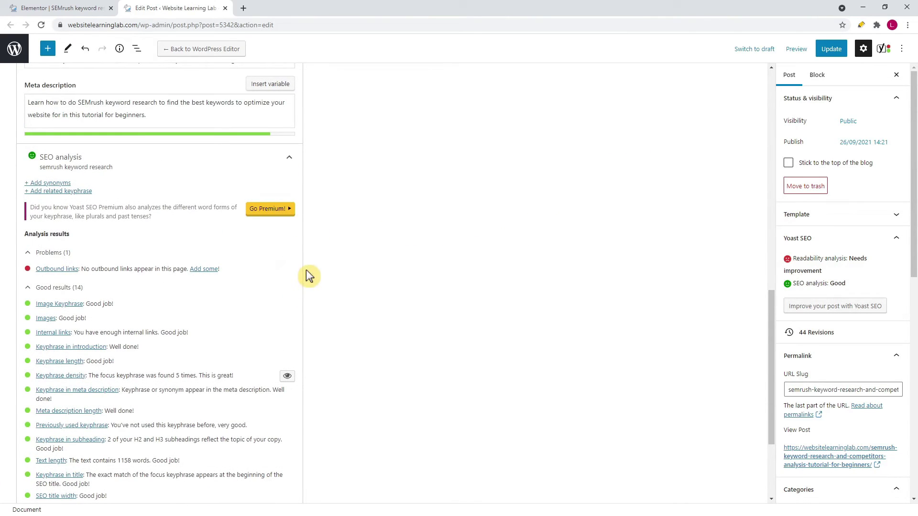
pyautogui.scroll(-2, 199, 180)
pyautogui.scroll(2, 139, 166)
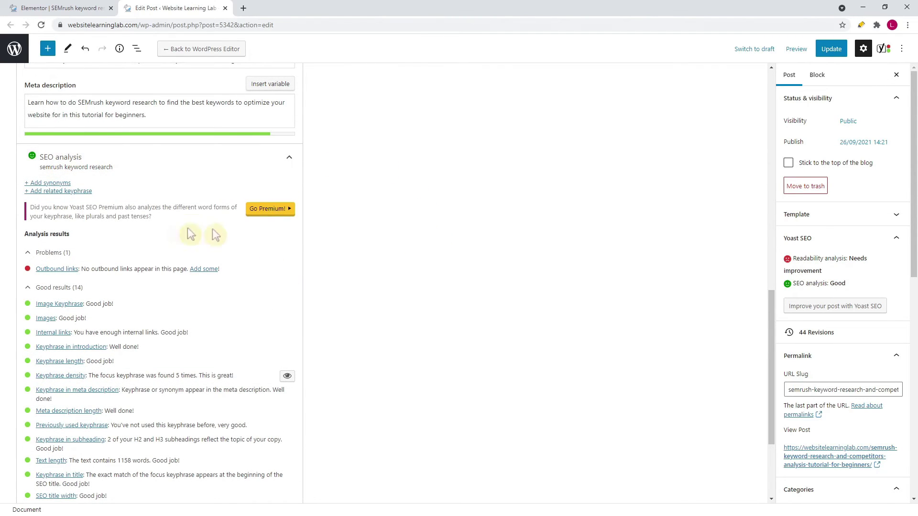
# Step: Open the Yoast readability analysis of the post and examine its problems, including subheading distribution and sentence length
pyautogui.scroll(5, 126, 171)
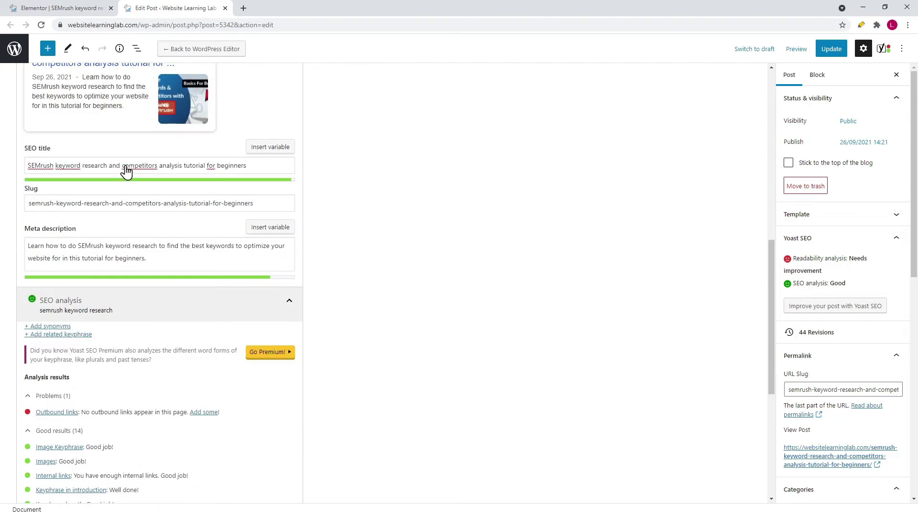
pyautogui.scroll(3, 138, 185)
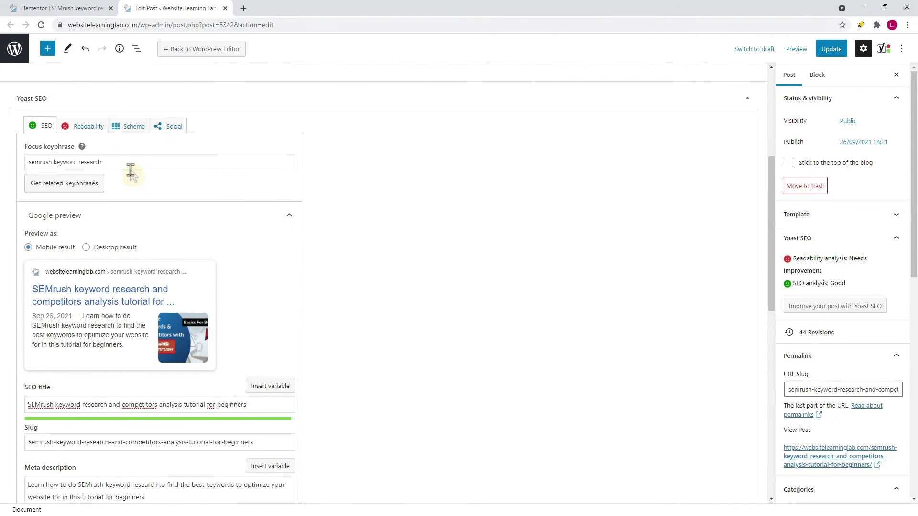
pyautogui.click(84, 128)
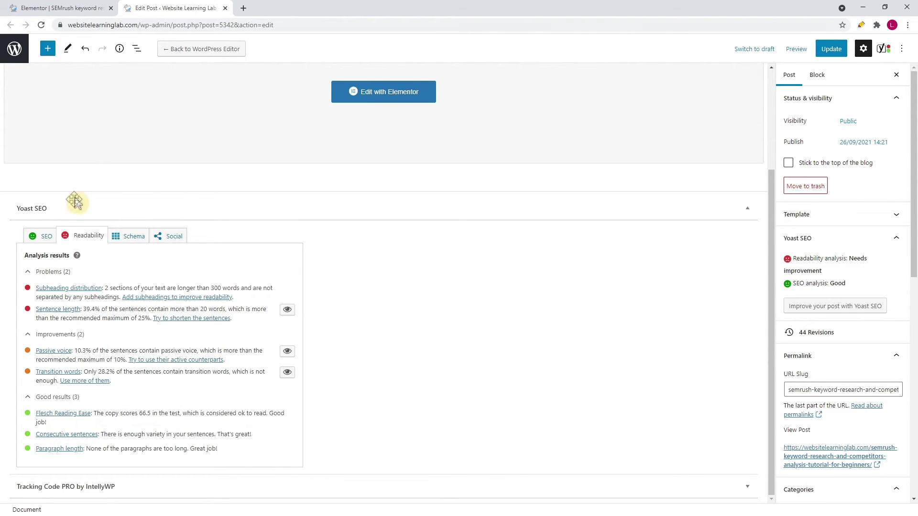
pyautogui.hotkey('ctrl', 'shift', 'pageup')
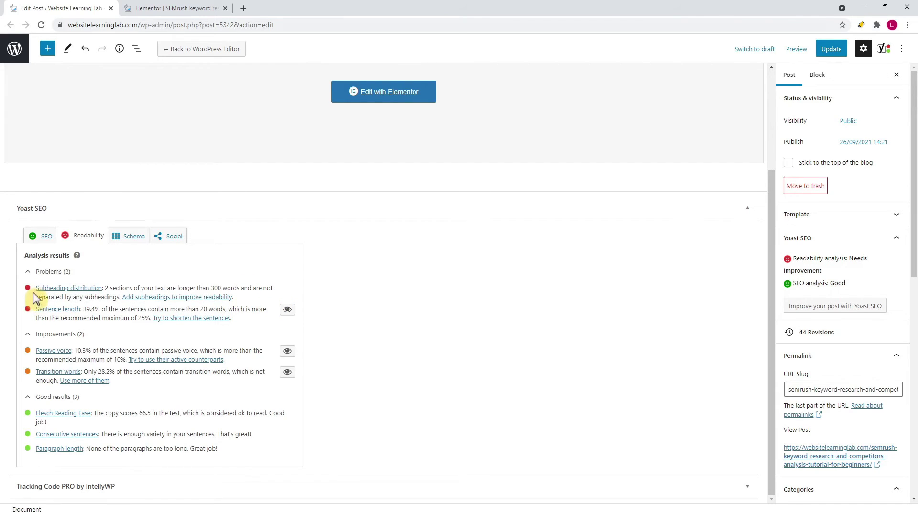
# Step: In the Elementor editor, insert the line "SEMrush keyword research and information" above the paragraph starting "Now we see an overview"
pyautogui.click(148, 15)
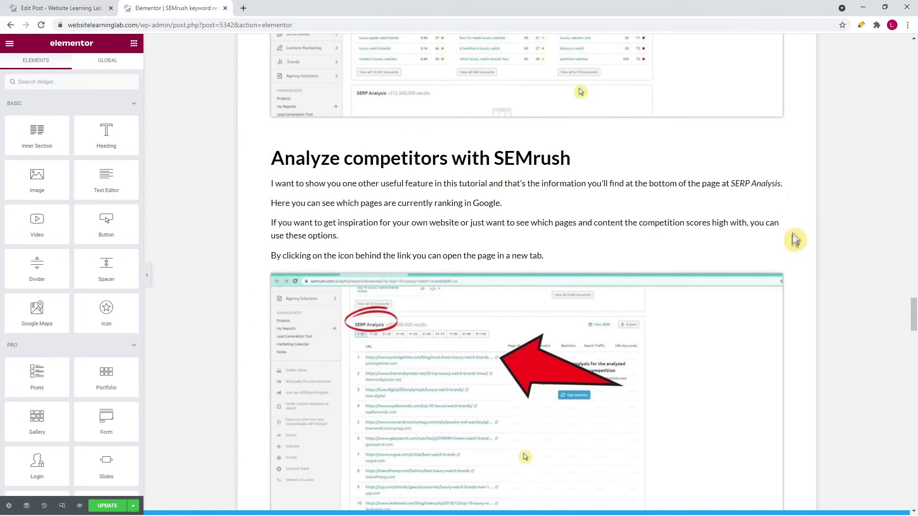
pyautogui.scroll(-5, 790, 246)
pyautogui.scroll(15, 792, 250)
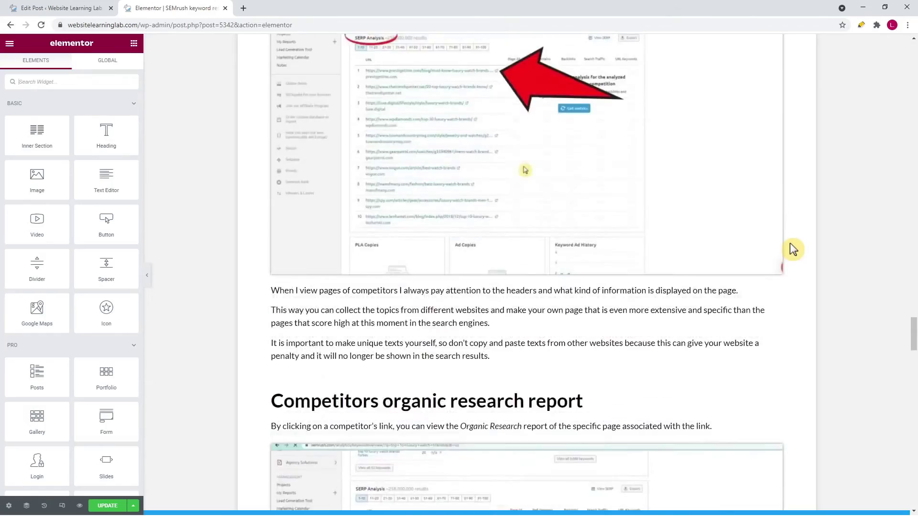
pyautogui.scroll(15, 788, 254)
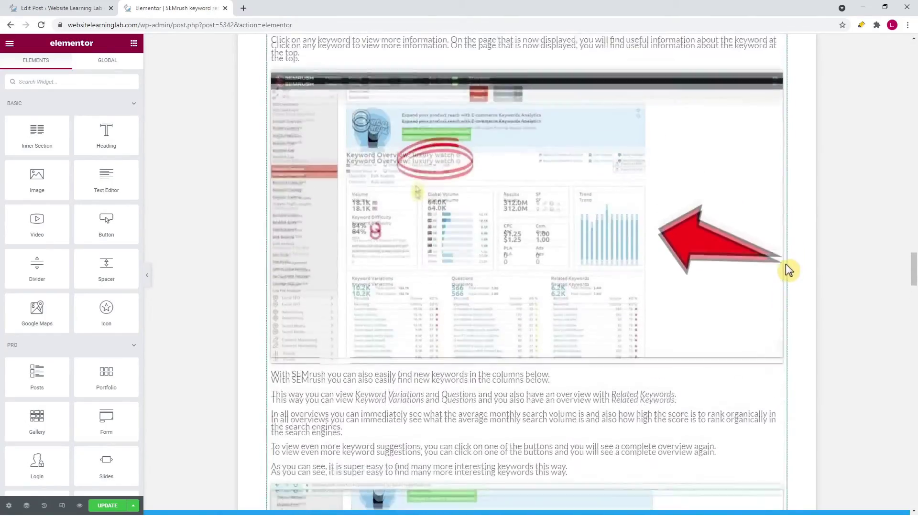
pyautogui.scroll(10, 680, 419)
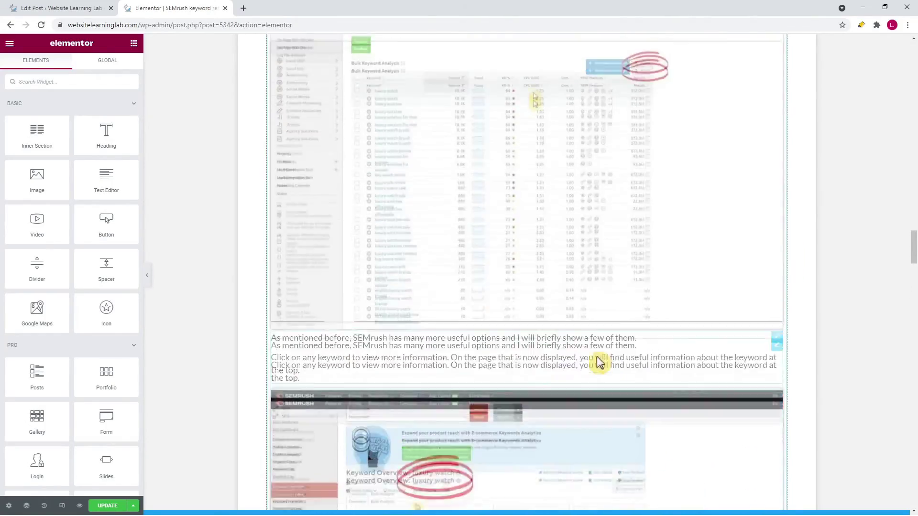
pyautogui.scroll(4, 525, 326)
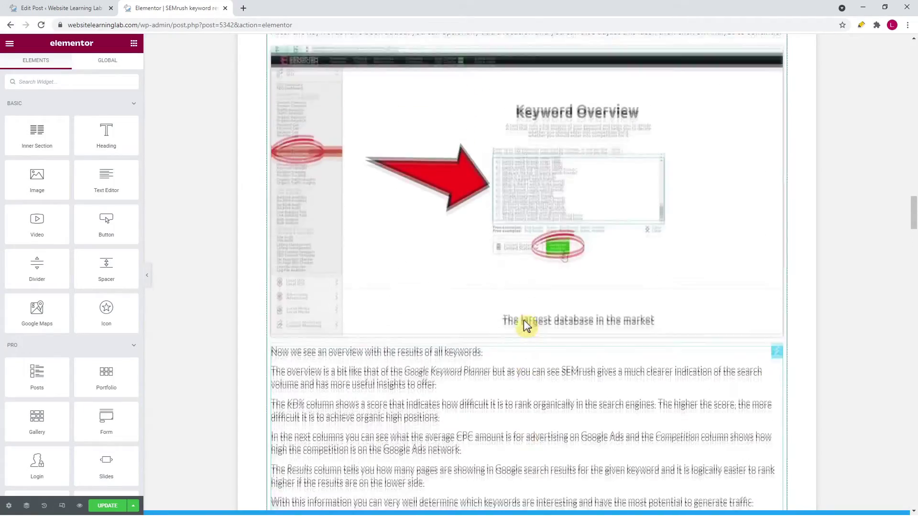
pyautogui.click(275, 354)
pyautogui.click(16, 218)
pyautogui.press('Return')
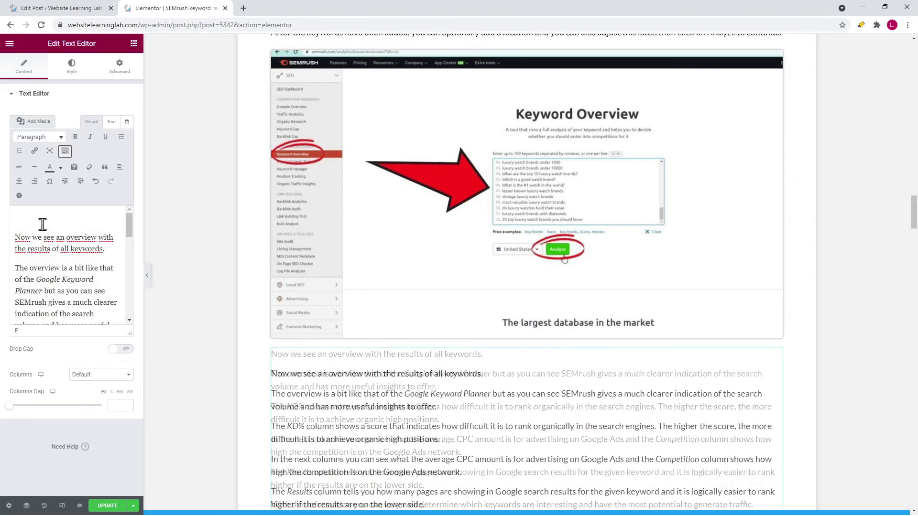
pyautogui.write('SEMrush keyword research and information')
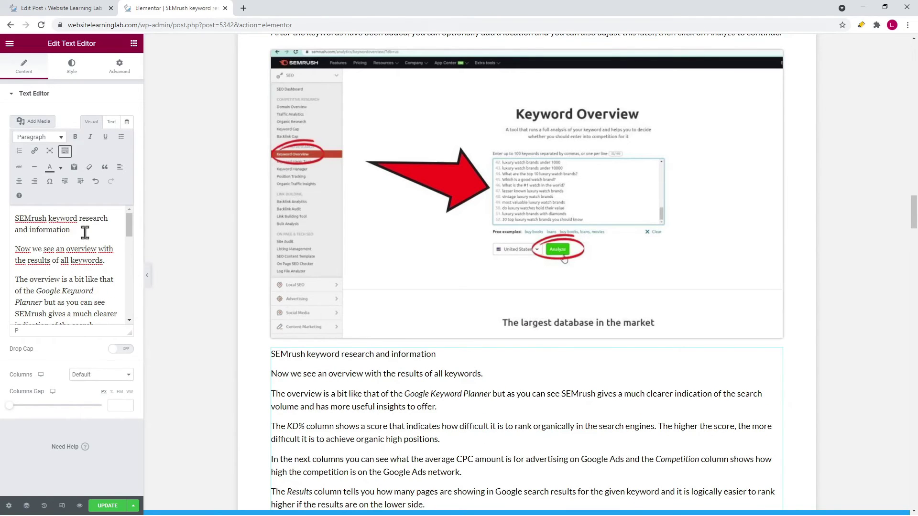
# Step: Format the "SEMrush keyword research and information" line as Heading 2
pyautogui.moveTo(85, 232); pyautogui.dragTo(5, 210)
pyautogui.click(48, 136)
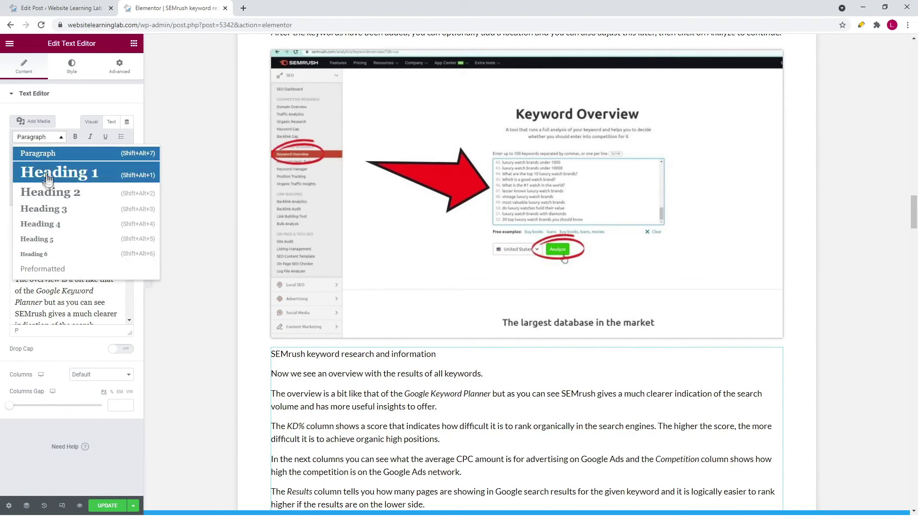
pyautogui.click(47, 175)
pyautogui.click(151, 185)
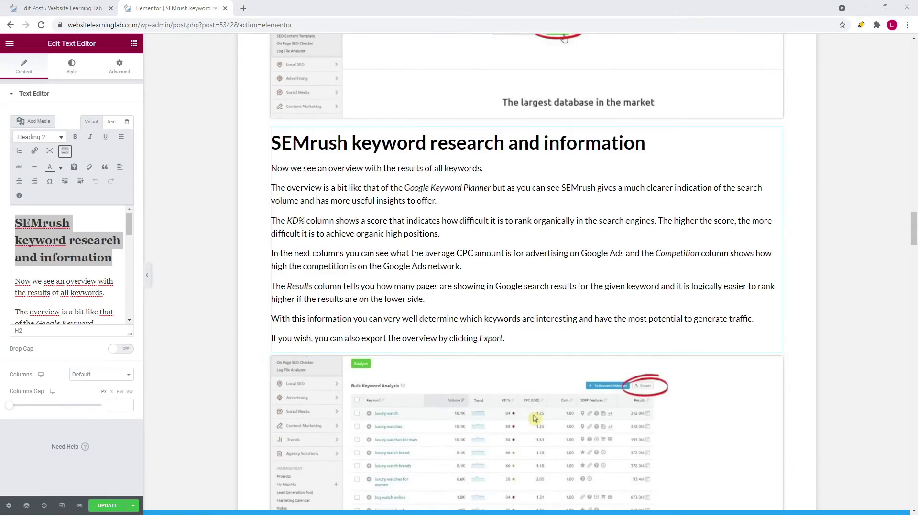
pyautogui.click(817, 171)
# Step: Insert the line "Competitors organic research" above the paragraph starting "By clicking on a competitor's link"
pyautogui.scroll(-13, 834, 201)
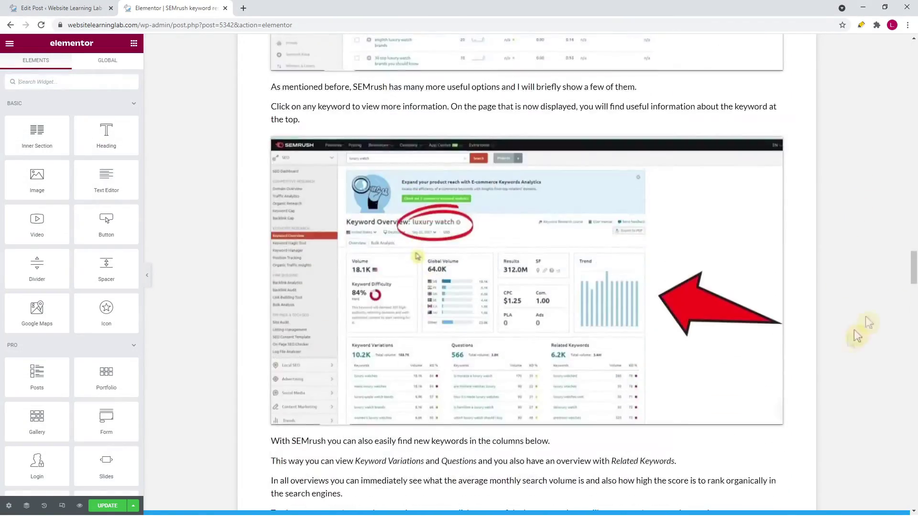
pyautogui.scroll(-15, 850, 341)
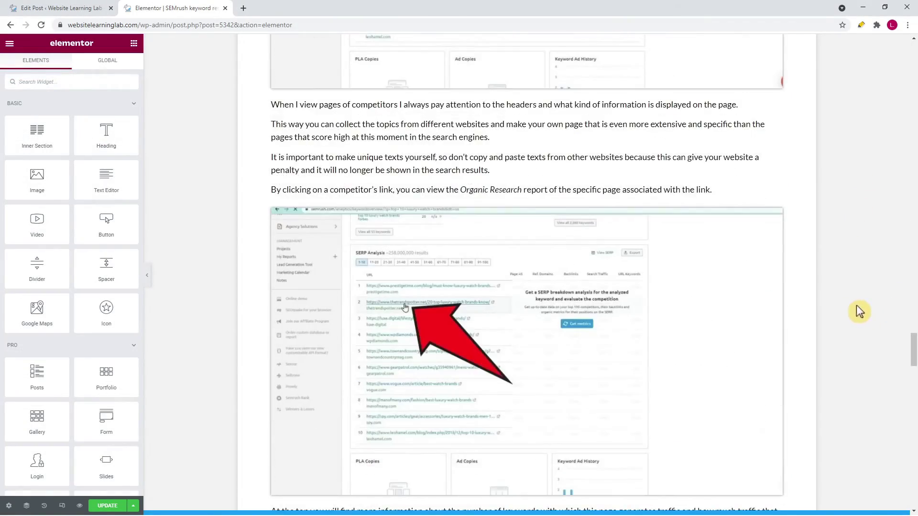
pyautogui.click(527, 167)
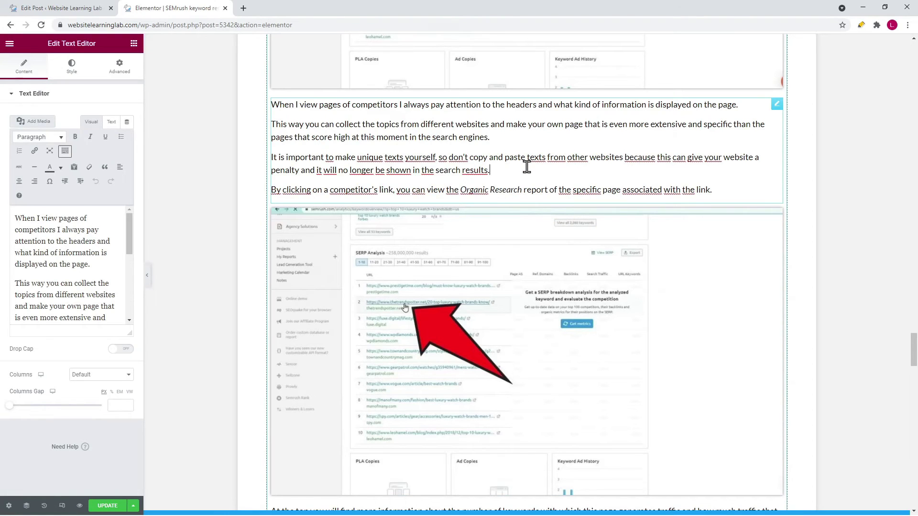
pyautogui.scroll(-3, 41, 254)
pyautogui.click(72, 261)
pyautogui.press('Return')
pyautogui.write('Competitors organic research')
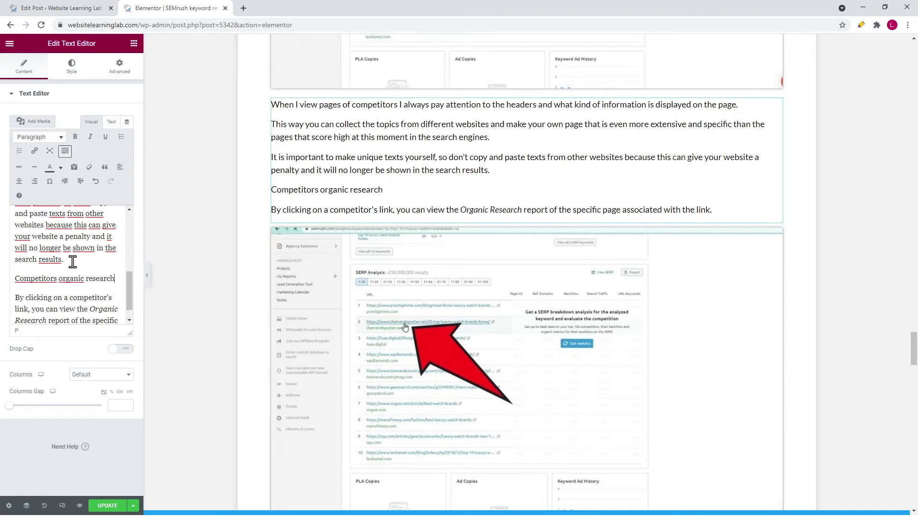
# Step: Format the "Competitors organic research" line as Heading 2
pyautogui.moveTo(14, 278); pyautogui.dragTo(115, 278)
pyautogui.click(42, 138)
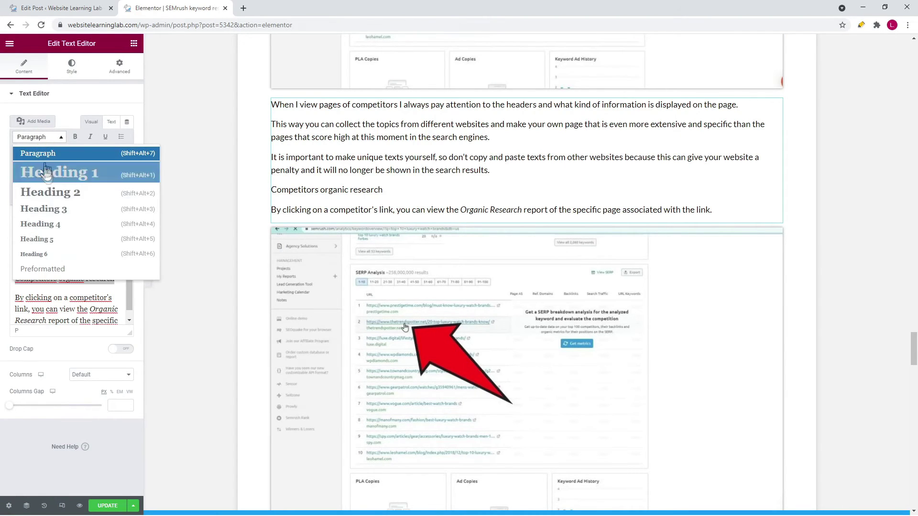
pyautogui.click(63, 194)
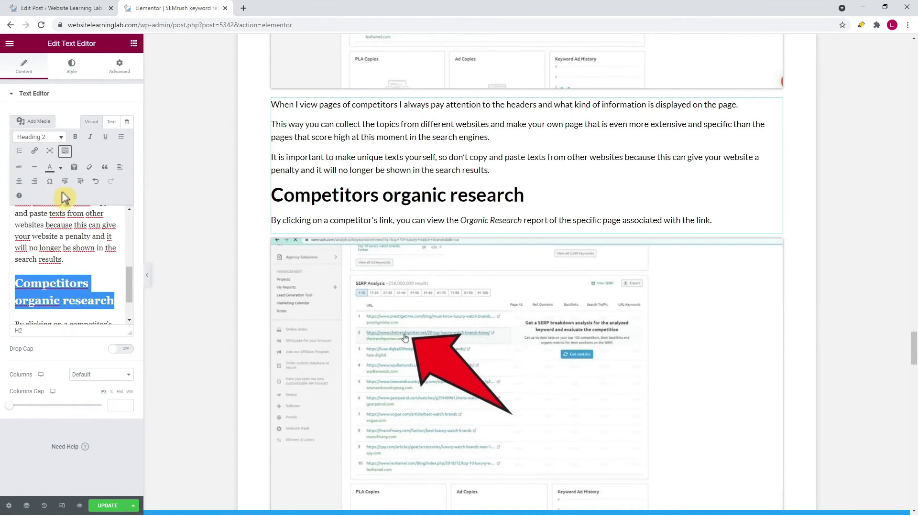
pyautogui.click(102, 269)
# Step: Expand the Yoast readability analysis within Elementor and examine the sentence length and subheading distribution results
pyautogui.click(12, 47)
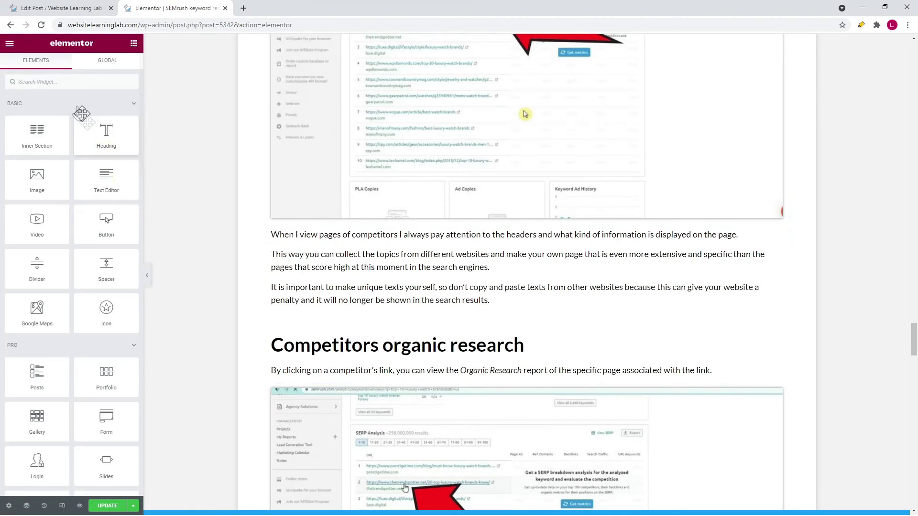
pyautogui.click(10, 45)
pyautogui.click(53, 169)
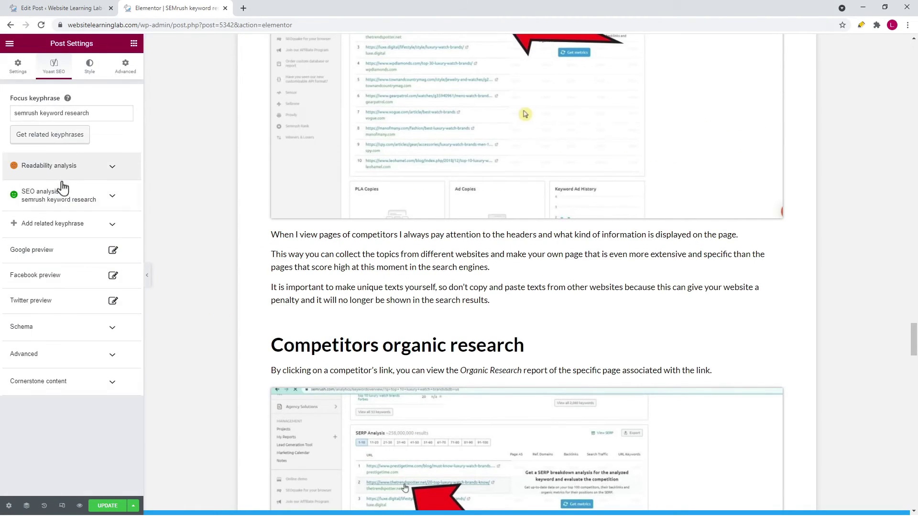
pyautogui.click(70, 173)
pyautogui.scroll(-1, 121, 258)
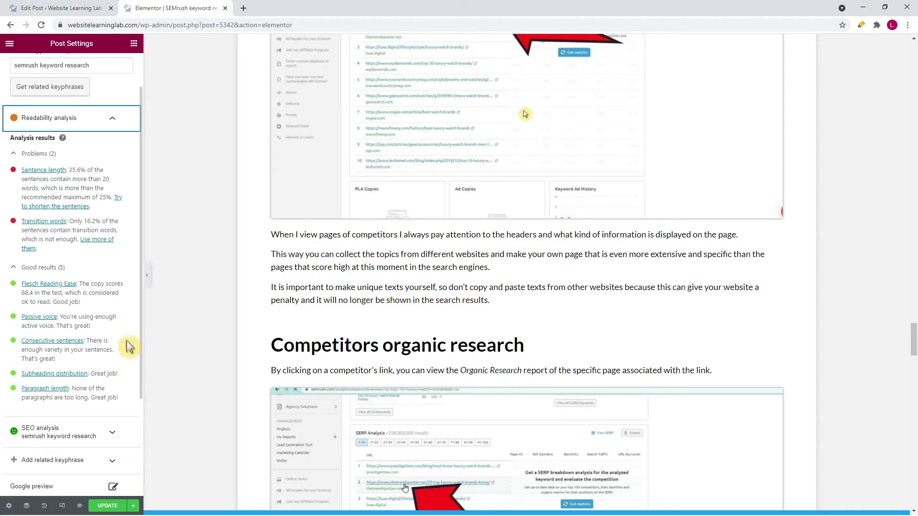
pyautogui.moveTo(22, 171); pyautogui.dragTo(124, 196)
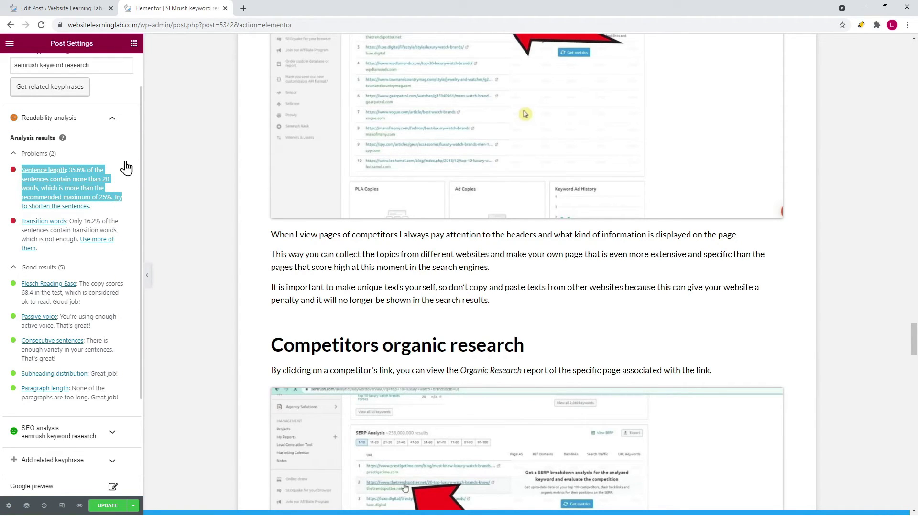
pyautogui.click(125, 161)
pyautogui.click(124, 163)
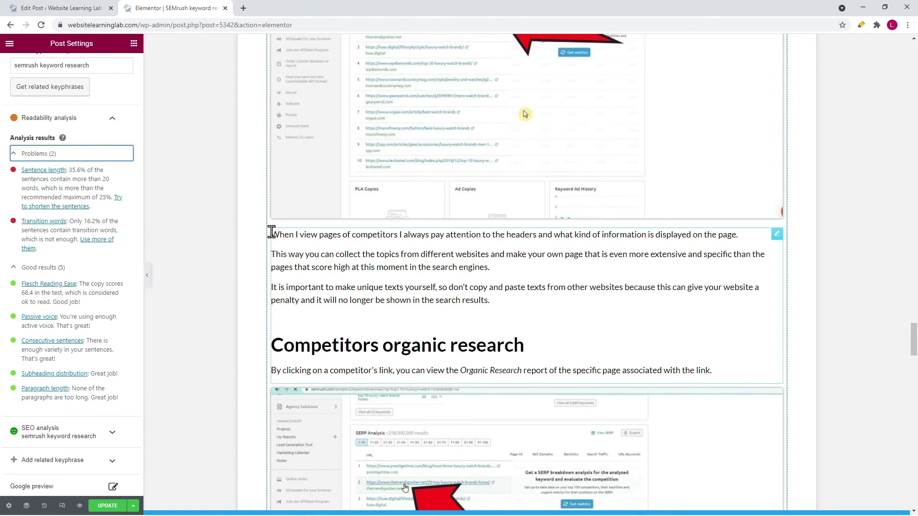
# Step: Shorten the second introduction sentence by removing "that advertise through Google Ads" so it ends with "competitors."
pyautogui.scroll(15, 282, 236)
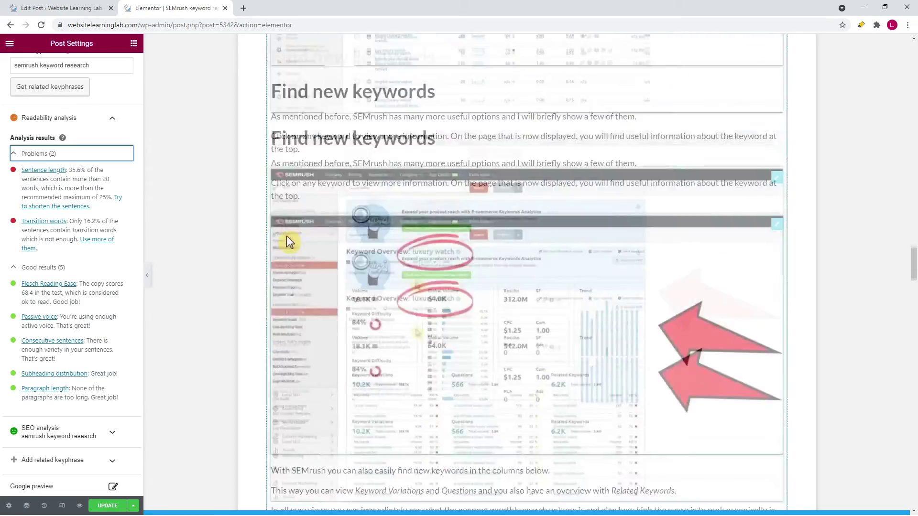
pyautogui.scroll(20, 292, 239)
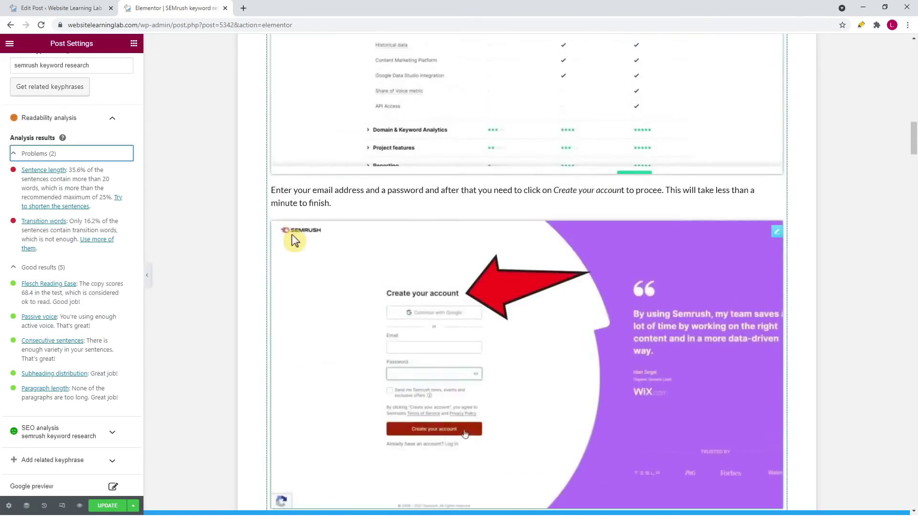
pyautogui.scroll(7, 292, 235)
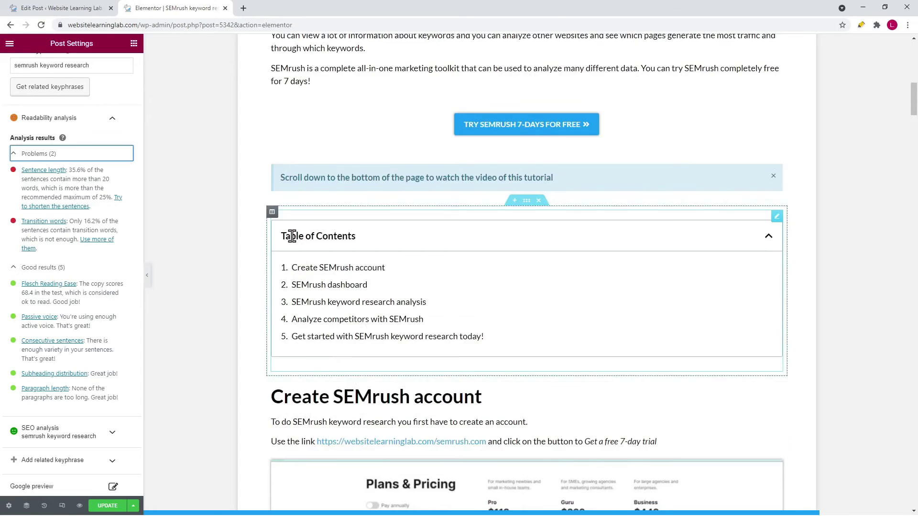
pyautogui.scroll(3, 291, 235)
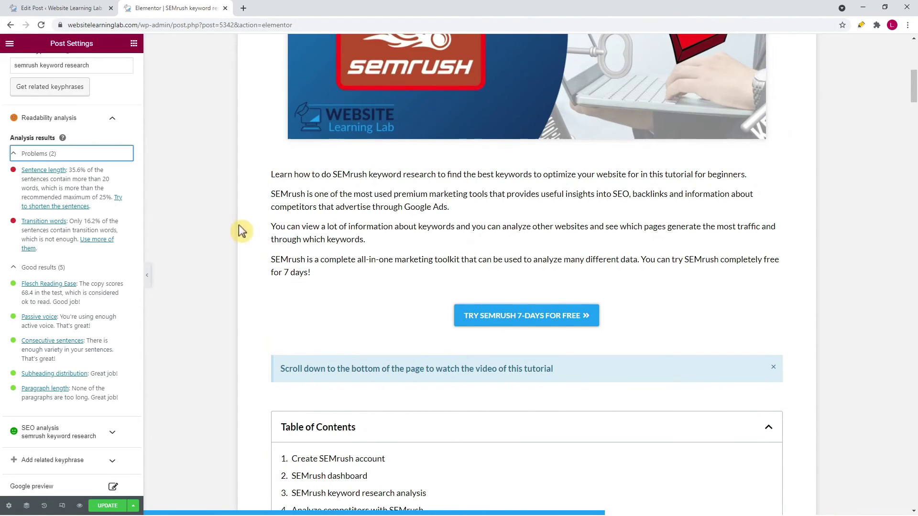
pyautogui.click(415, 202)
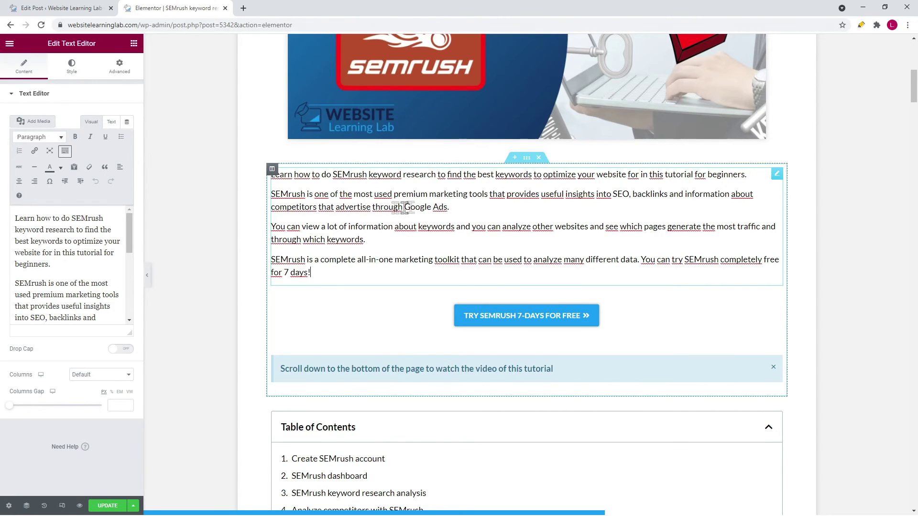
pyautogui.moveTo(319, 207); pyautogui.dragTo(476, 200)
pyautogui.press('BackSpace')
pyautogui.write('.')
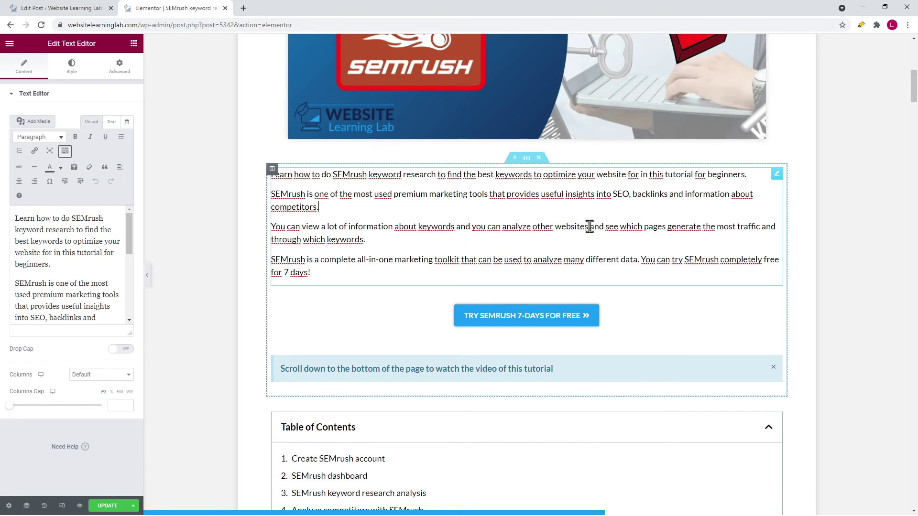
# Step: Split the introduction sentence after "analyze other websites", replacing "and" with a new sentence starting "For example you can"
pyautogui.write('. for ex')
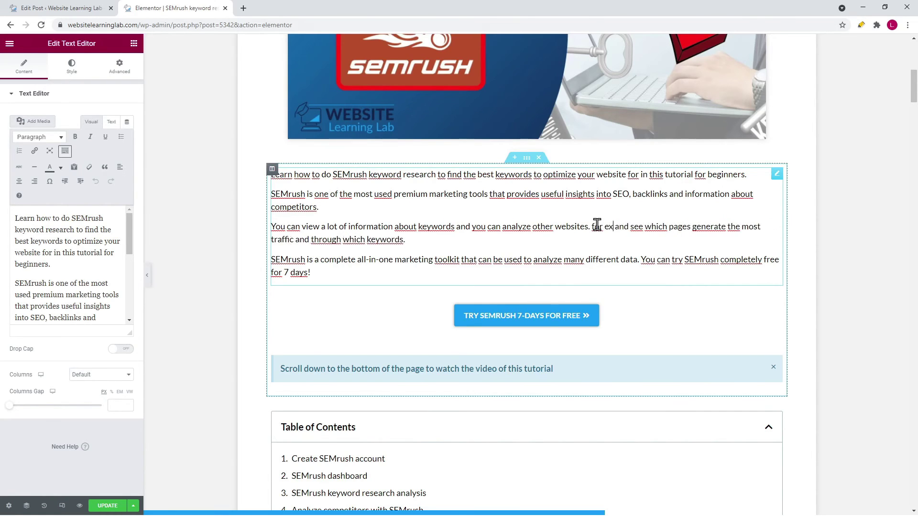
pyautogui.write('ample')
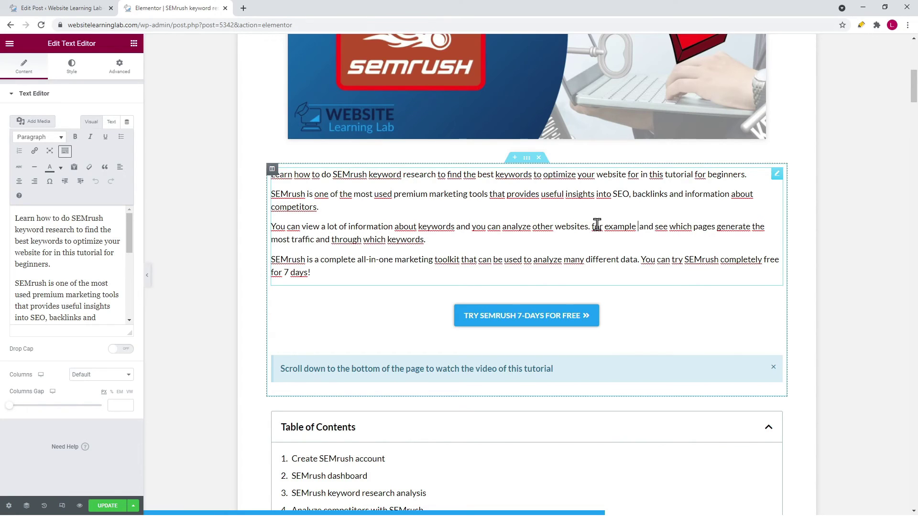
pyautogui.write(' you can')
pyautogui.press('Delete')
pyautogui.press('Delete')
pyautogui.press('Delete')
pyautogui.press('Delete')
pyautogui.click(597, 225)
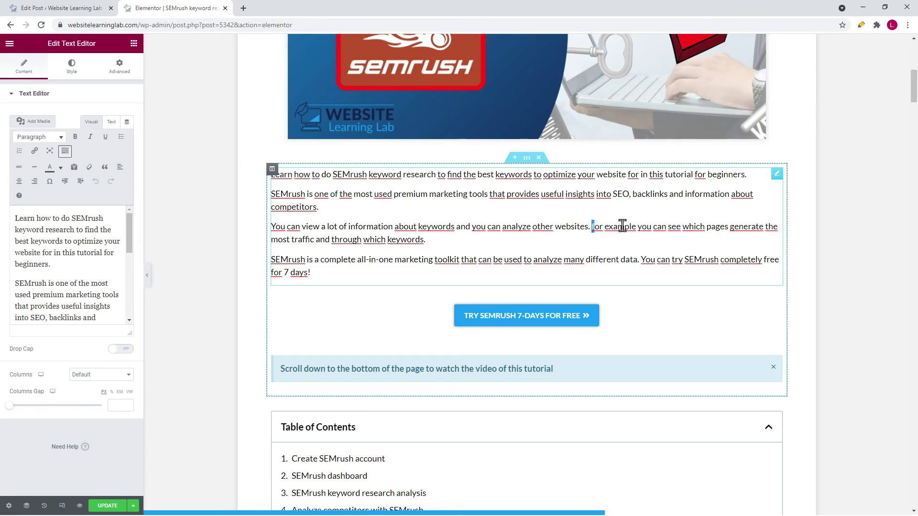
pyautogui.hotkey('shift', 'Left')
pyautogui.write('F')
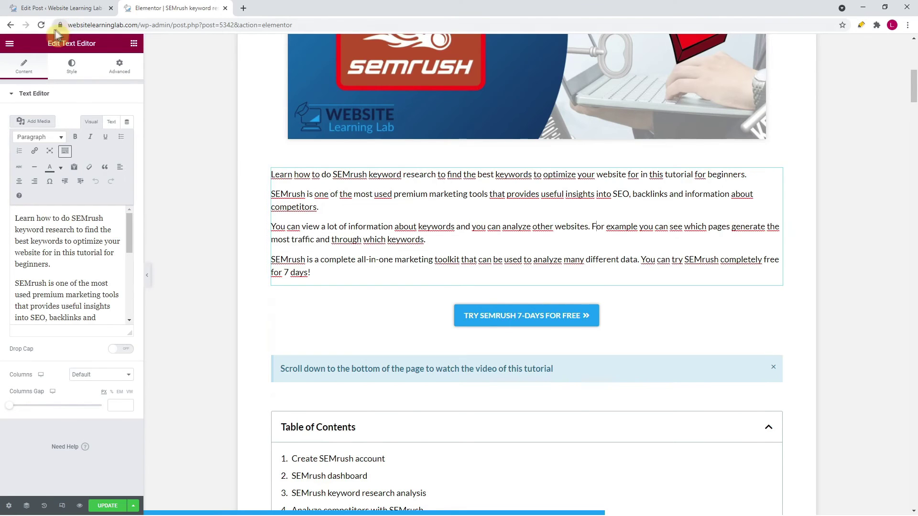
# Step: Reopen the Yoast readability analysis in the post settings and examine the sentence length and transition words results
pyautogui.click(10, 43)
pyautogui.click(51, 170)
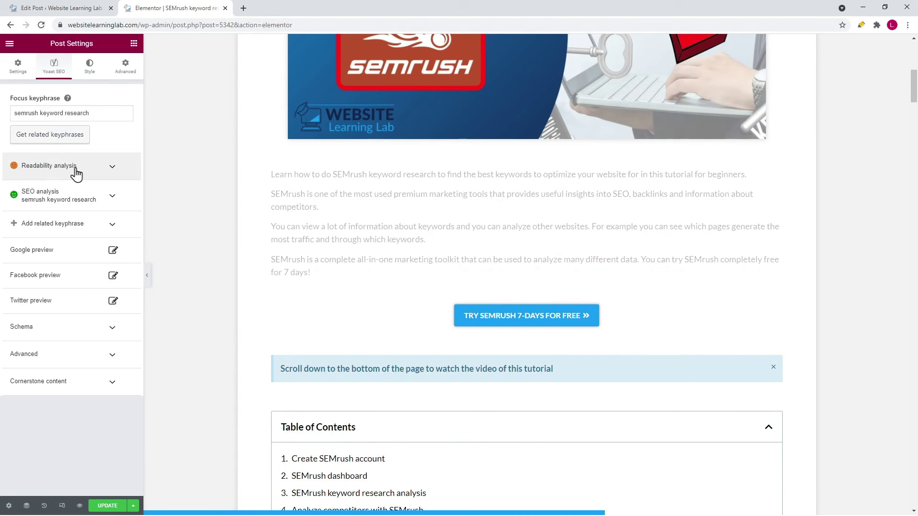
pyautogui.click(79, 173)
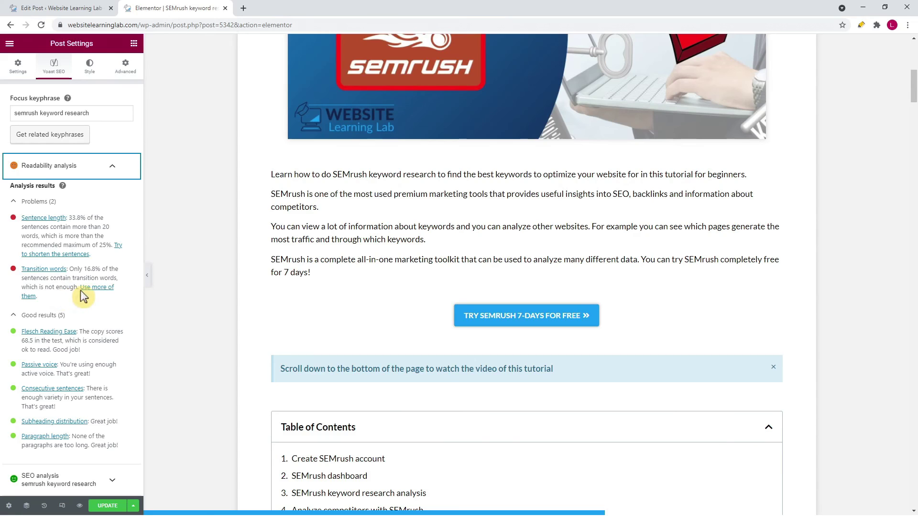
pyautogui.moveTo(85, 270); pyautogui.dragTo(126, 286)
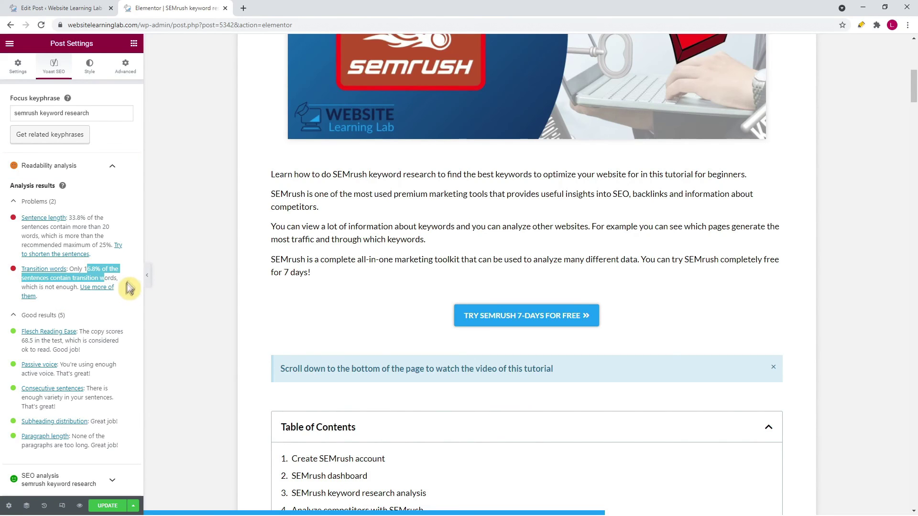
pyautogui.click(127, 287)
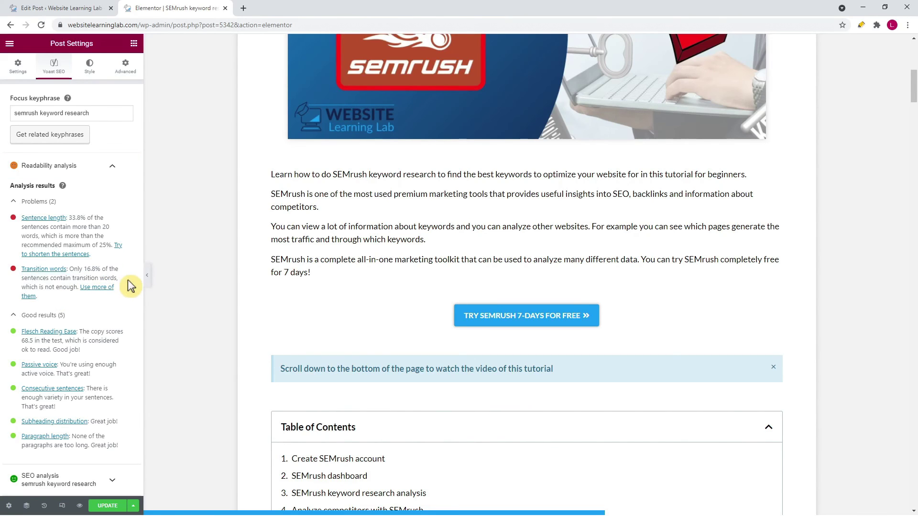
# Step: Open Yoast's guide on using more transition words and read its introduction and the section "What are transition words?"
pyautogui.click(102, 293)
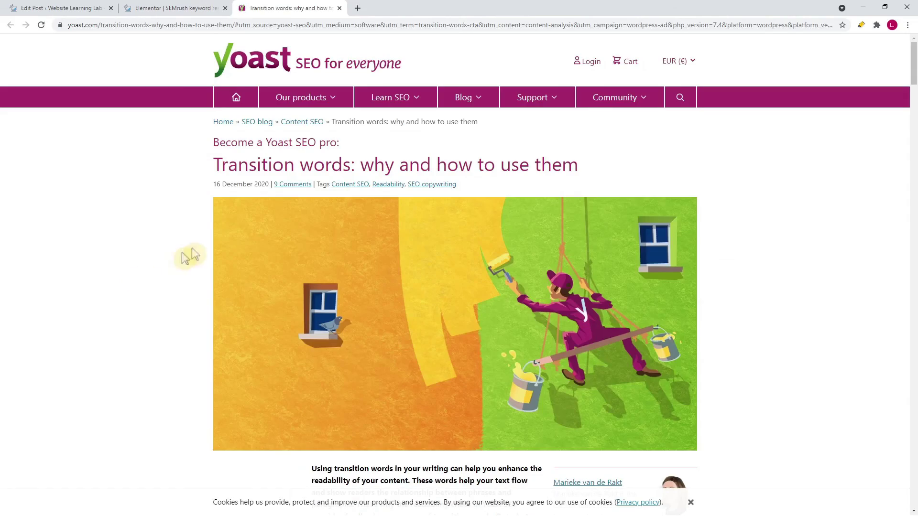
pyautogui.moveTo(219, 165); pyautogui.dragTo(712, 191)
pyautogui.click(796, 241)
pyautogui.scroll(-9, 796, 241)
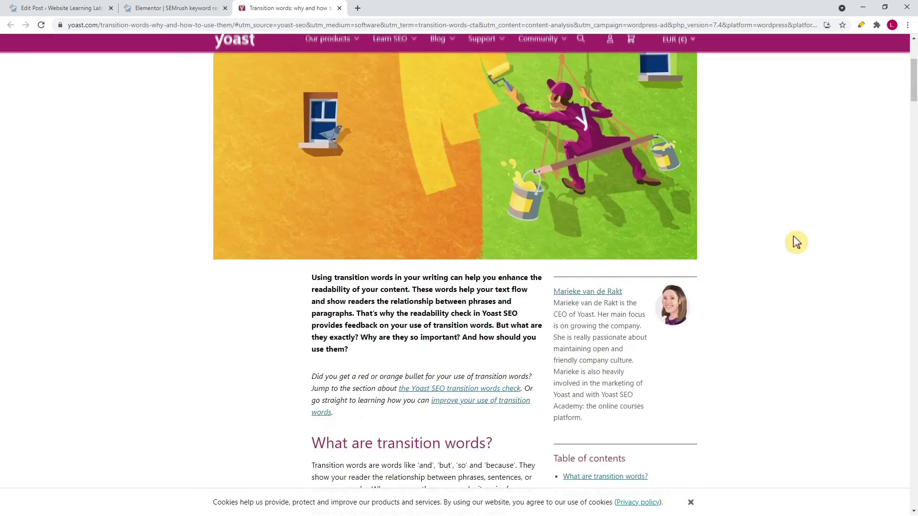
pyautogui.scroll(-1, 791, 253)
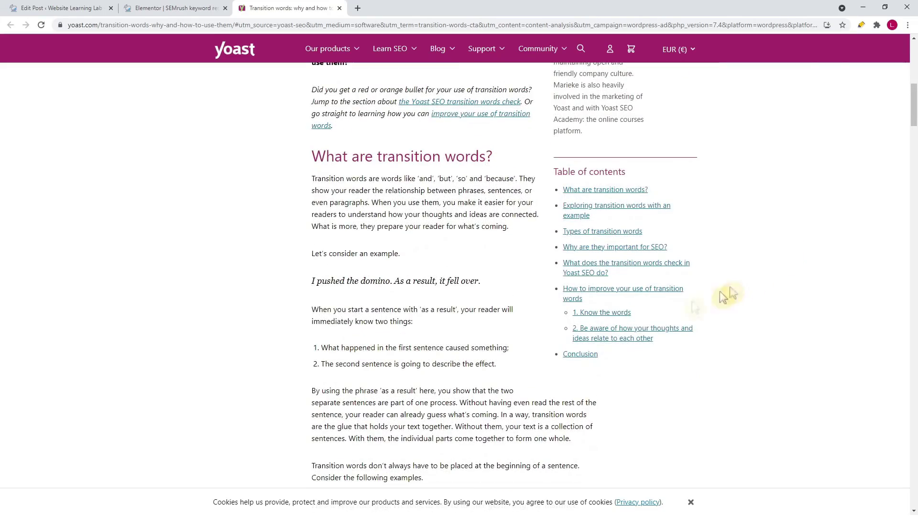
pyautogui.moveTo(292, 297); pyautogui.dragTo(282, 250)
# Step: Compare Text A and Text B under "Exploring transition words with an example" and return to the Elementor post editor
pyautogui.scroll(-5, 258, 289)
pyautogui.scroll(-7, 258, 292)
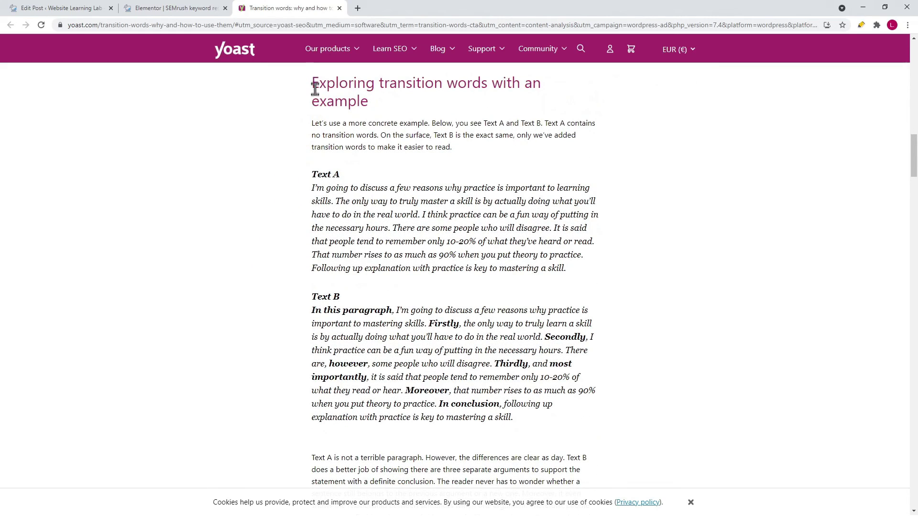
pyautogui.moveTo(310, 87); pyautogui.dragTo(475, 104)
pyautogui.click(715, 248)
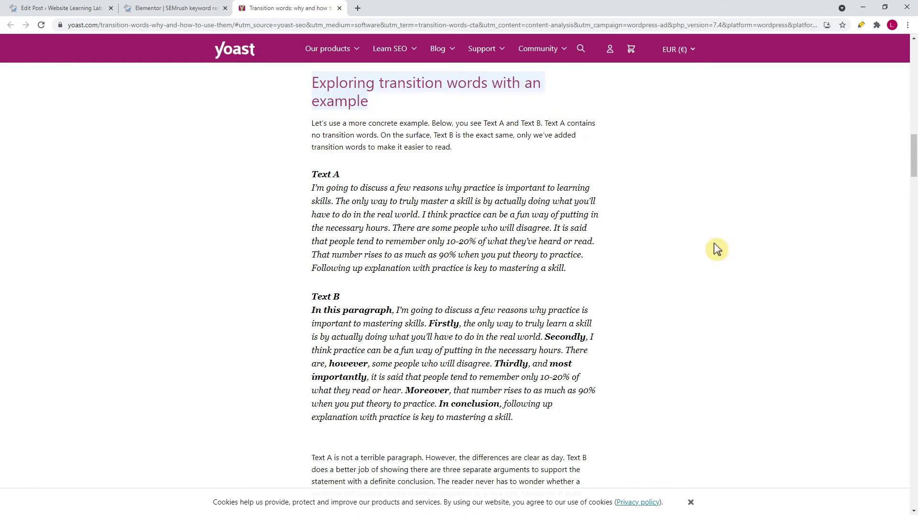
pyautogui.moveTo(288, 180); pyautogui.dragTo(713, 418)
pyautogui.click(714, 419)
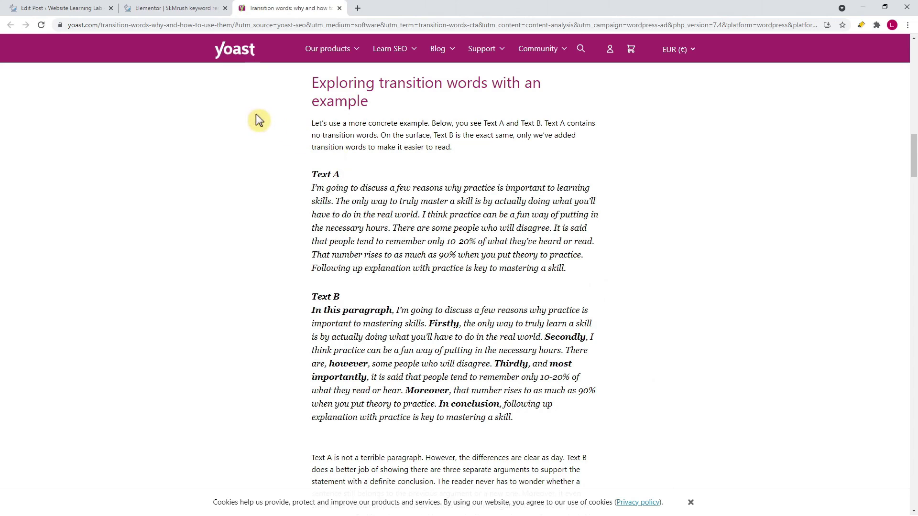
pyautogui.click(176, 10)
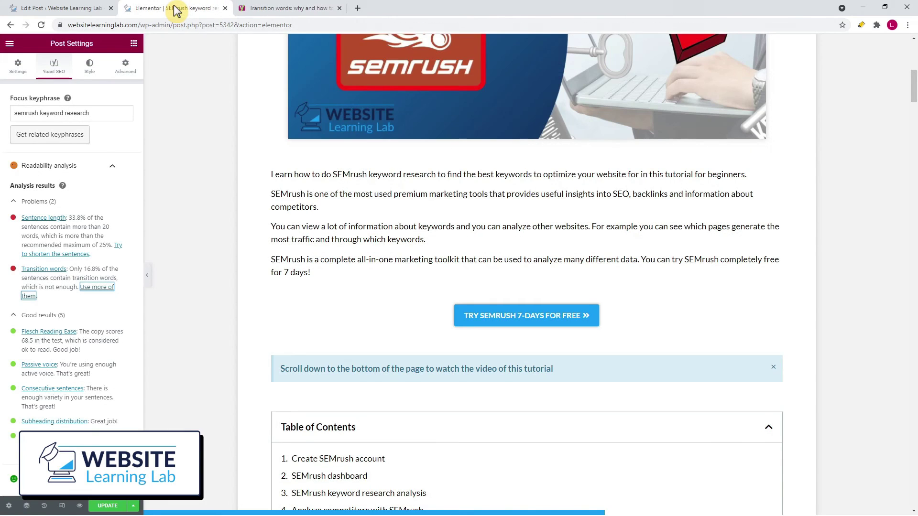